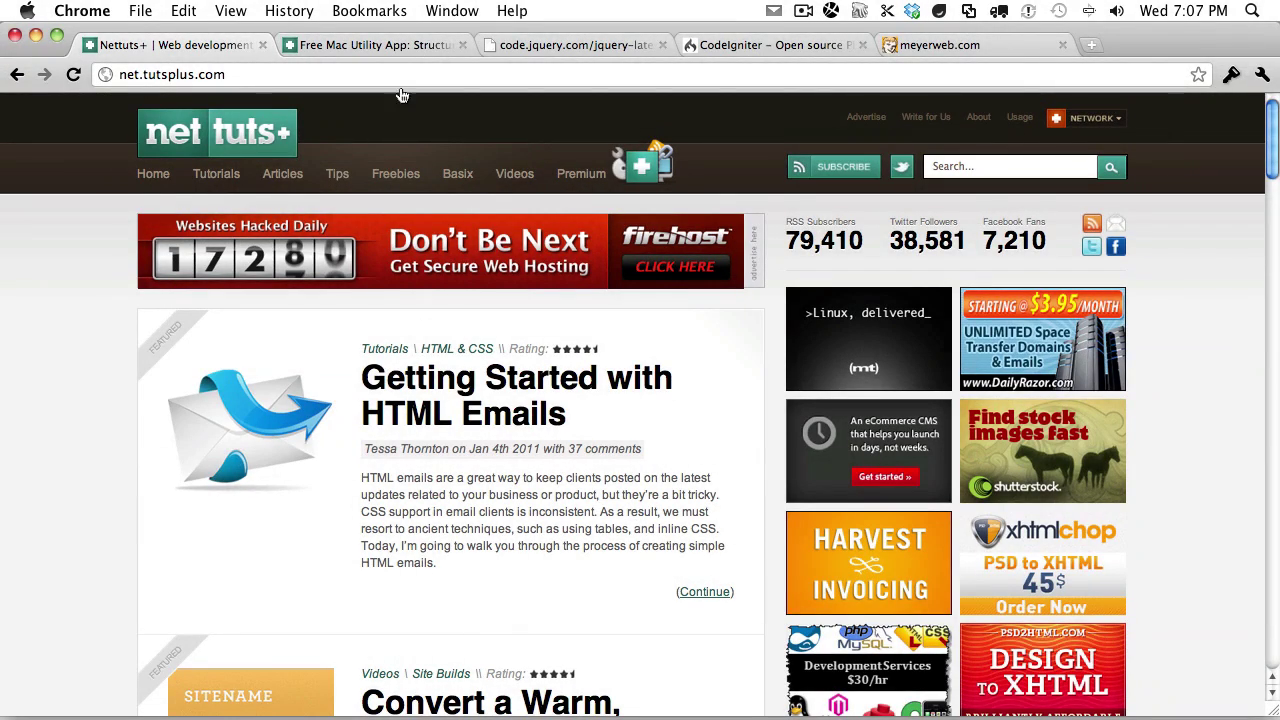
Step: Minimize the browser and launch the Structurer application from the Structurer folder on the desktop
{"action": "left_click", "coordinate": [428, 48]}
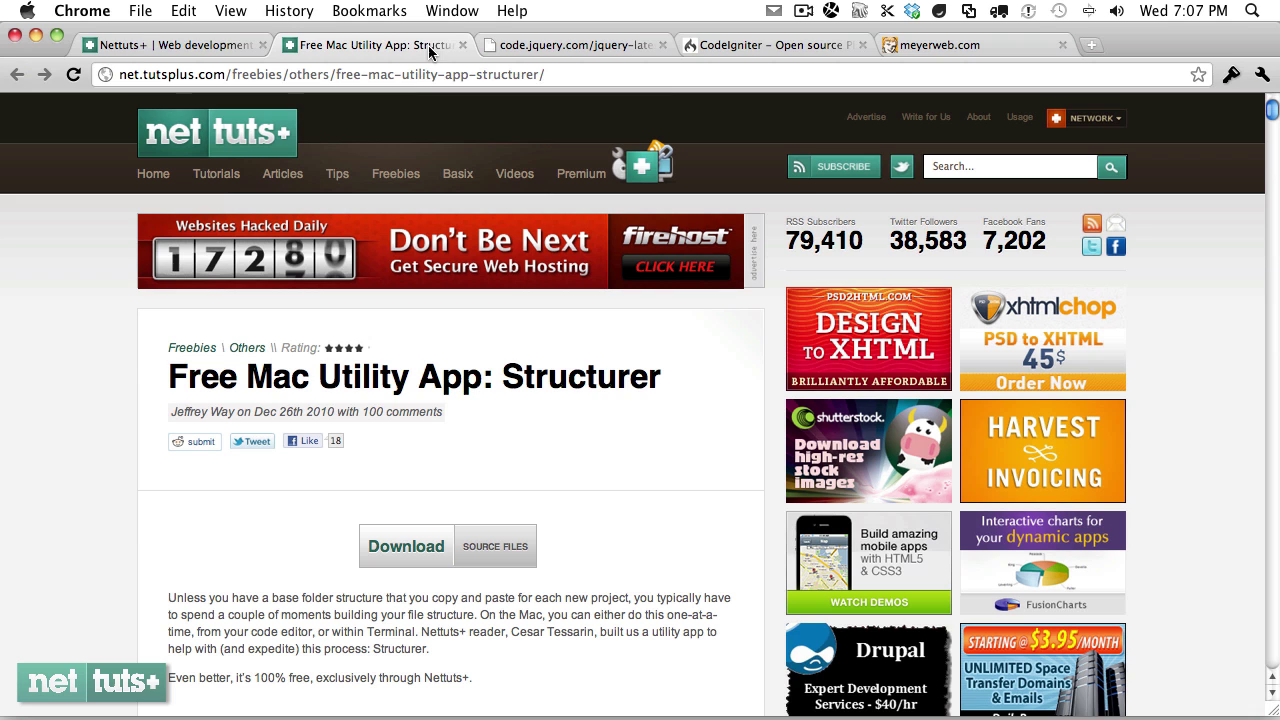
{"action": "left_click", "coordinate": [33, 38]}
{"action": "double_click", "coordinate": [642, 498]}
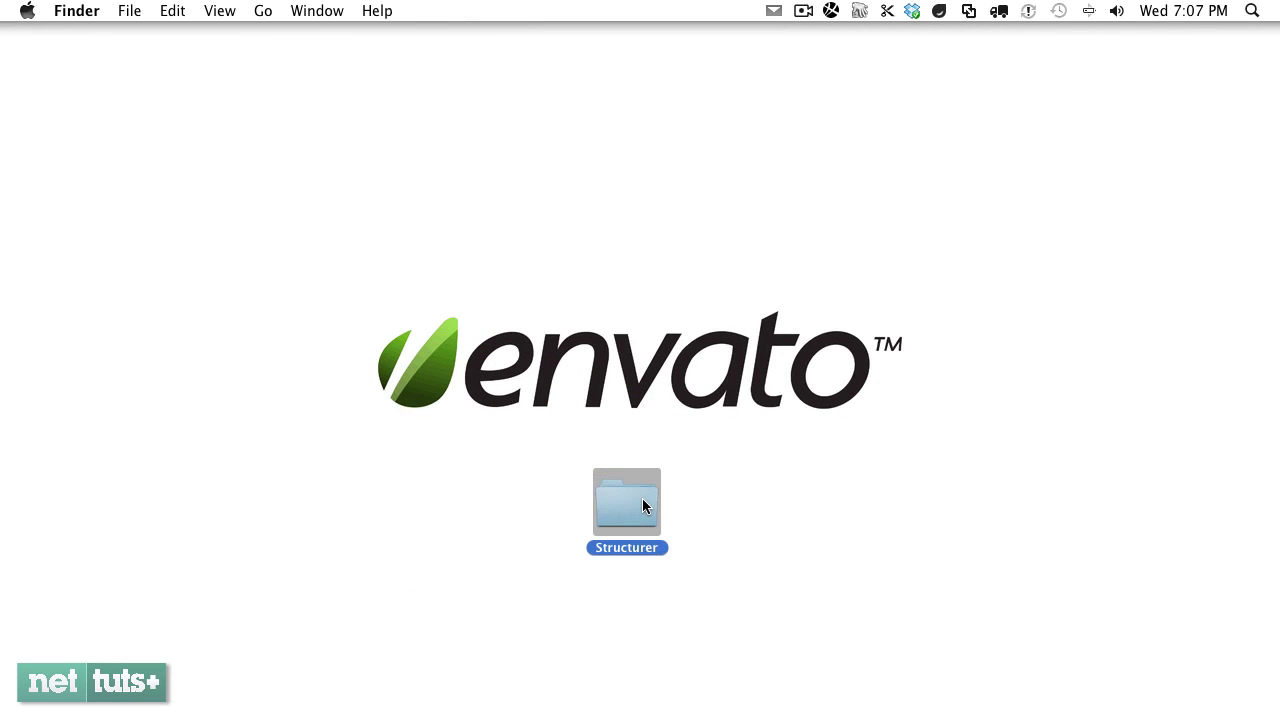
{"action": "left_click_drag", "start_coordinate": [857, 43], "coordinate": [674, 43]}
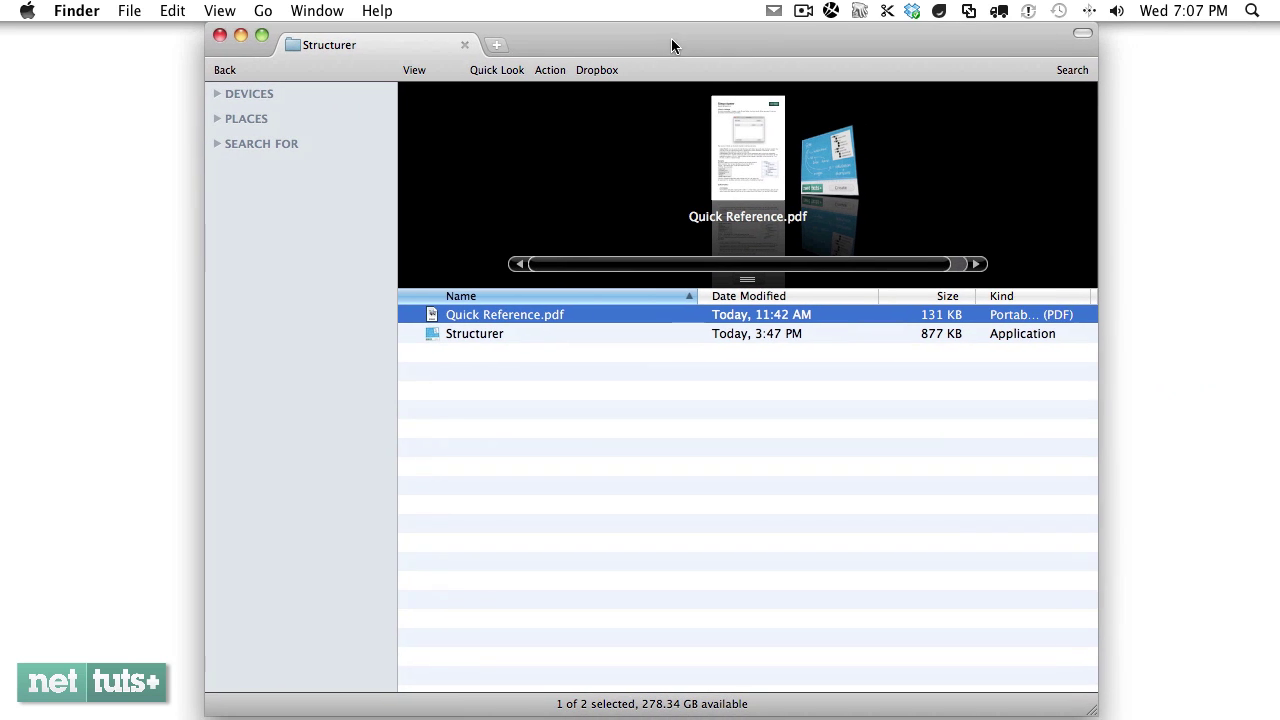
{"action": "double_click", "coordinate": [537, 334]}
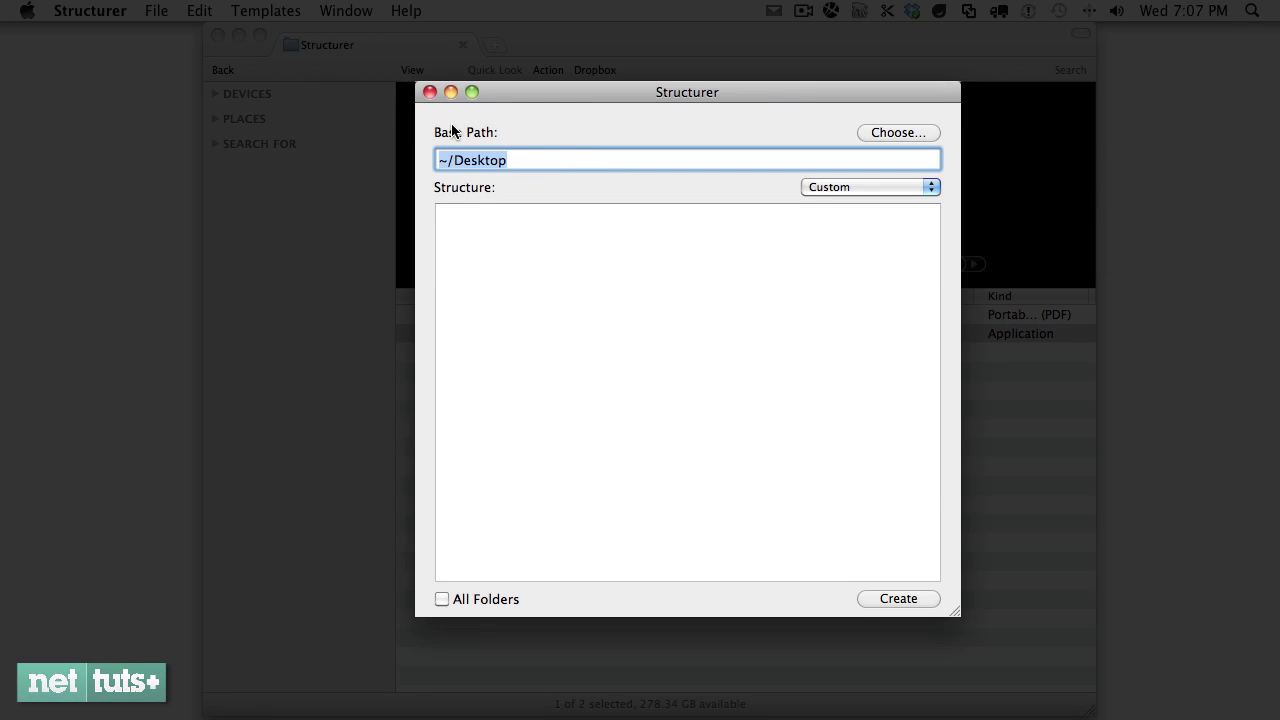
{"action": "left_click", "coordinate": [553, 161]}
{"action": "left_click_drag", "start_coordinate": [550, 164], "coordinate": [416, 170]}
{"action": "left_click", "coordinate": [843, 189]}
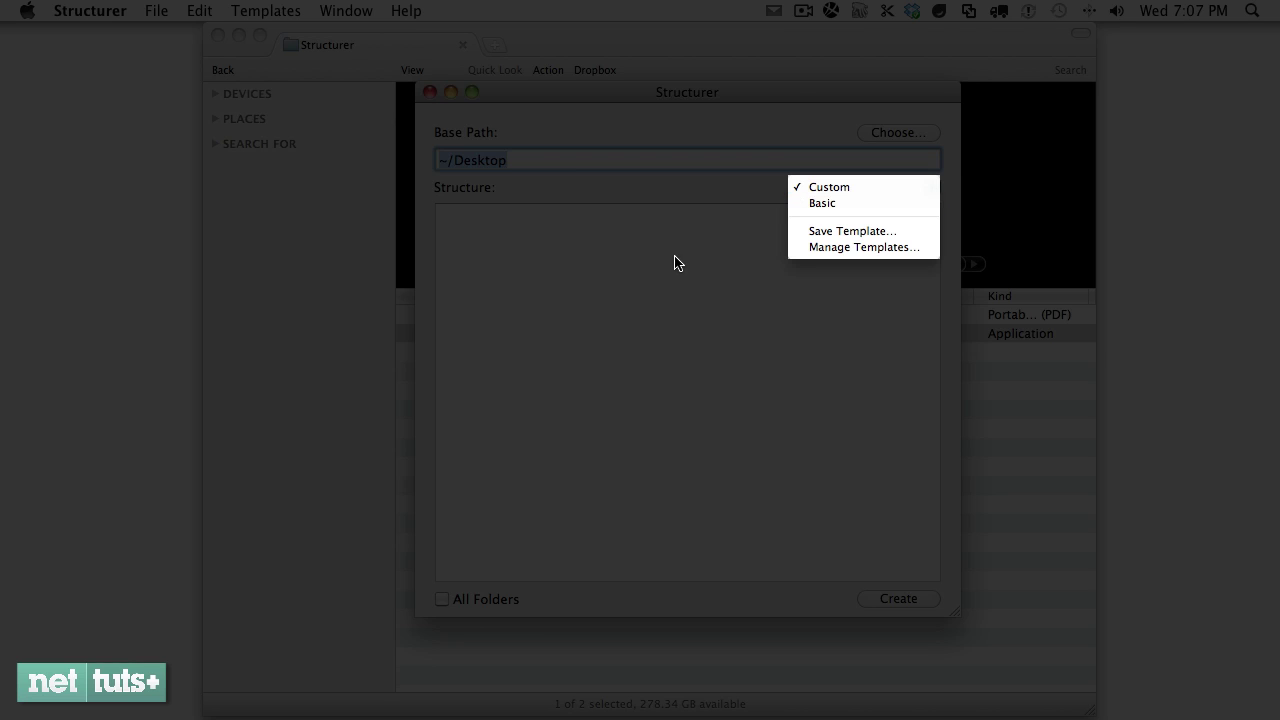
Step: Enter a custom structure with index.html, a css folder containing style.css, a js folder containing scripts.js, and an img folder
{"action": "left_click", "coordinate": [686, 283]}
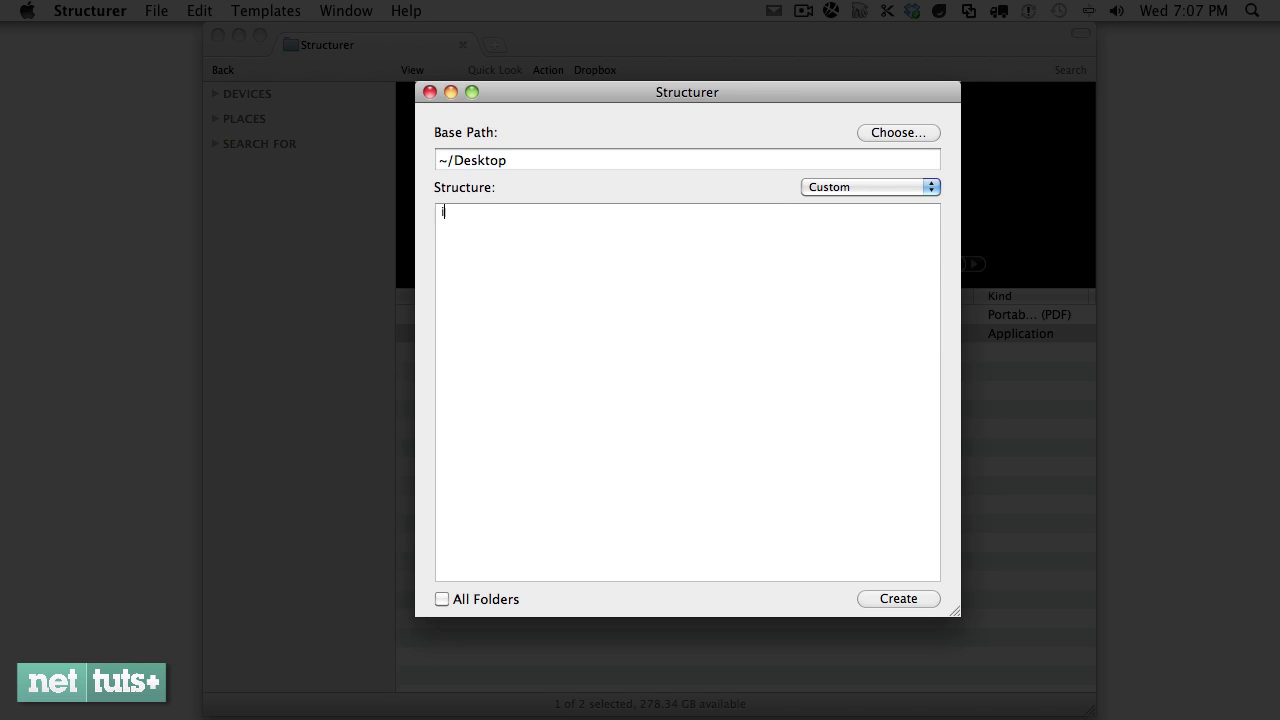
{"action": "type", "text": "index.html"}
{"action": "key", "text": "Return"}
{"action": "type", "text": "css/"}
{"action": "key", "text": "Return"}
{"action": "type", "text": "/stye"}
{"action": "type", "text": "e.cs"}
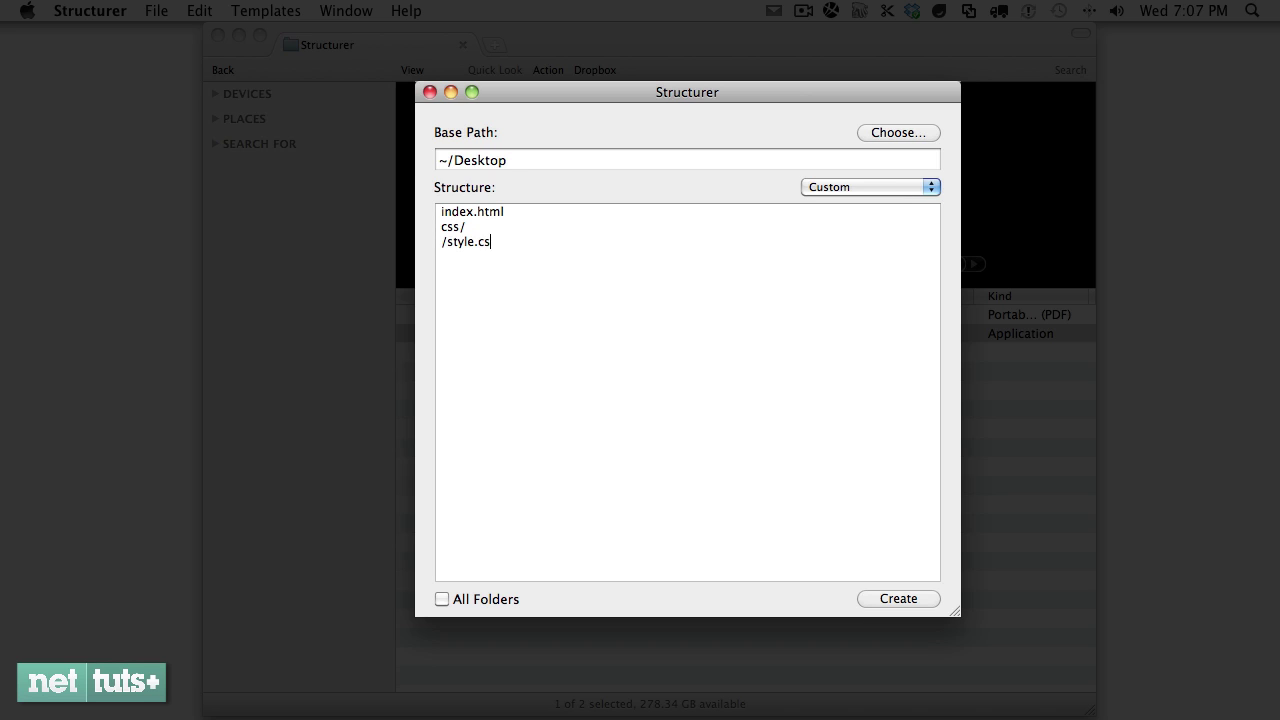
{"action": "key", "text": "Return"}
{"action": "type", "text": "sscripts.js"}
{"action": "key", "text": "BackSpace"}
{"action": "key", "text": "BackSpace"}
{"action": "key", "text": "BackSpace"}
{"action": "type", "text": "img/"}
Step: Save the whole custom structure as a template named "Base Template"
{"action": "left_click_drag", "start_coordinate": [580, 338], "coordinate": [428, 198]}
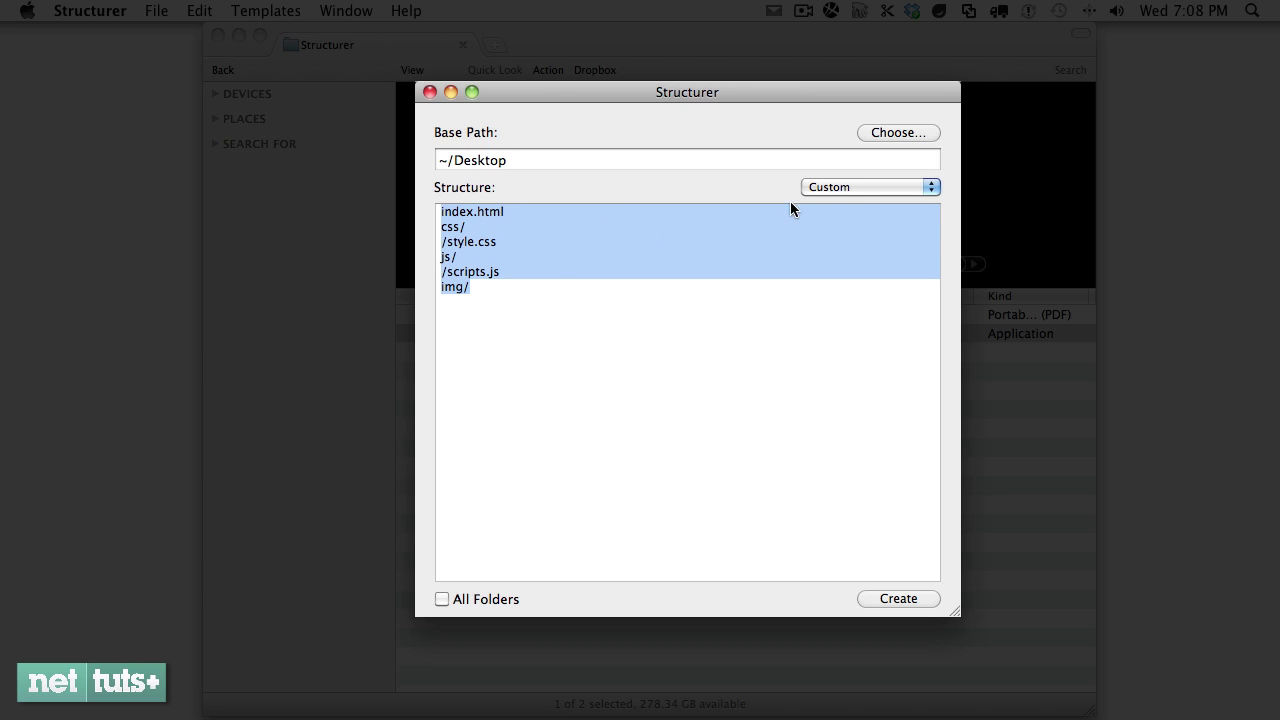
{"action": "left_click", "coordinate": [855, 188]}
{"action": "left_click", "coordinate": [855, 231]}
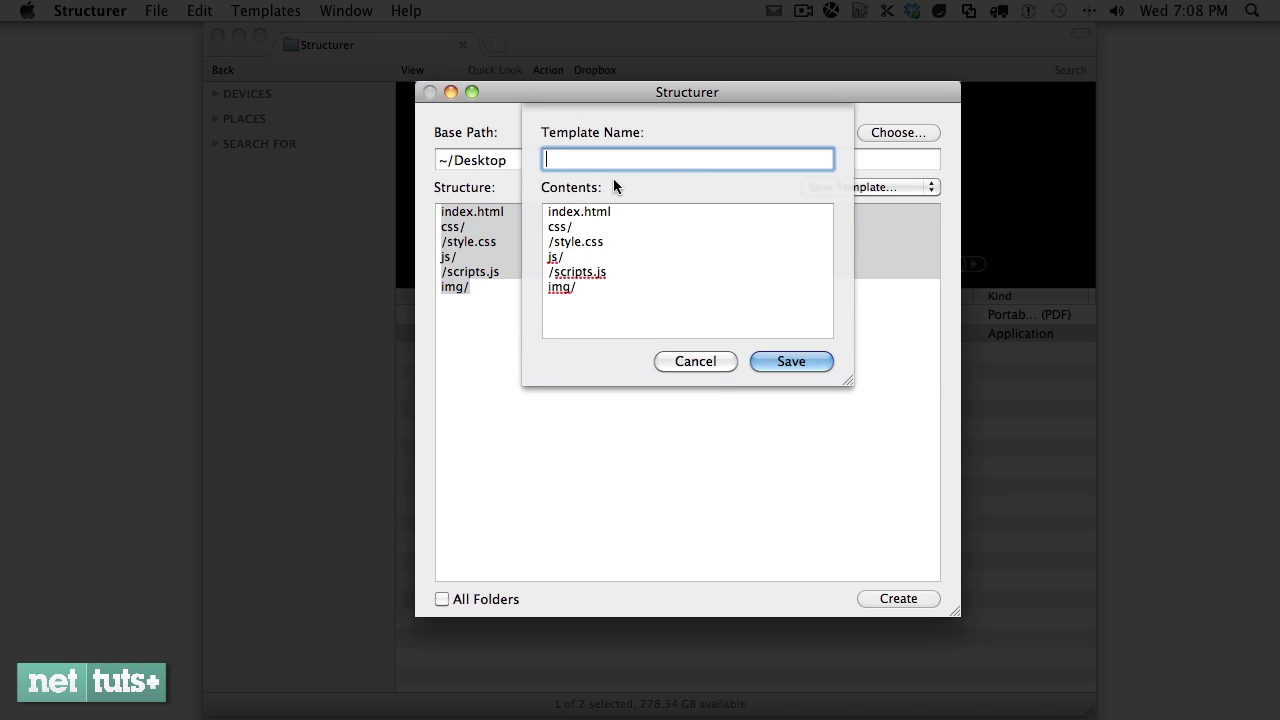
{"action": "type", "text": "Beginning Template"}
{"action": "key", "text": "super+a"}
{"action": "type", "text": "Base Template"}
{"action": "key", "text": "super+a"}
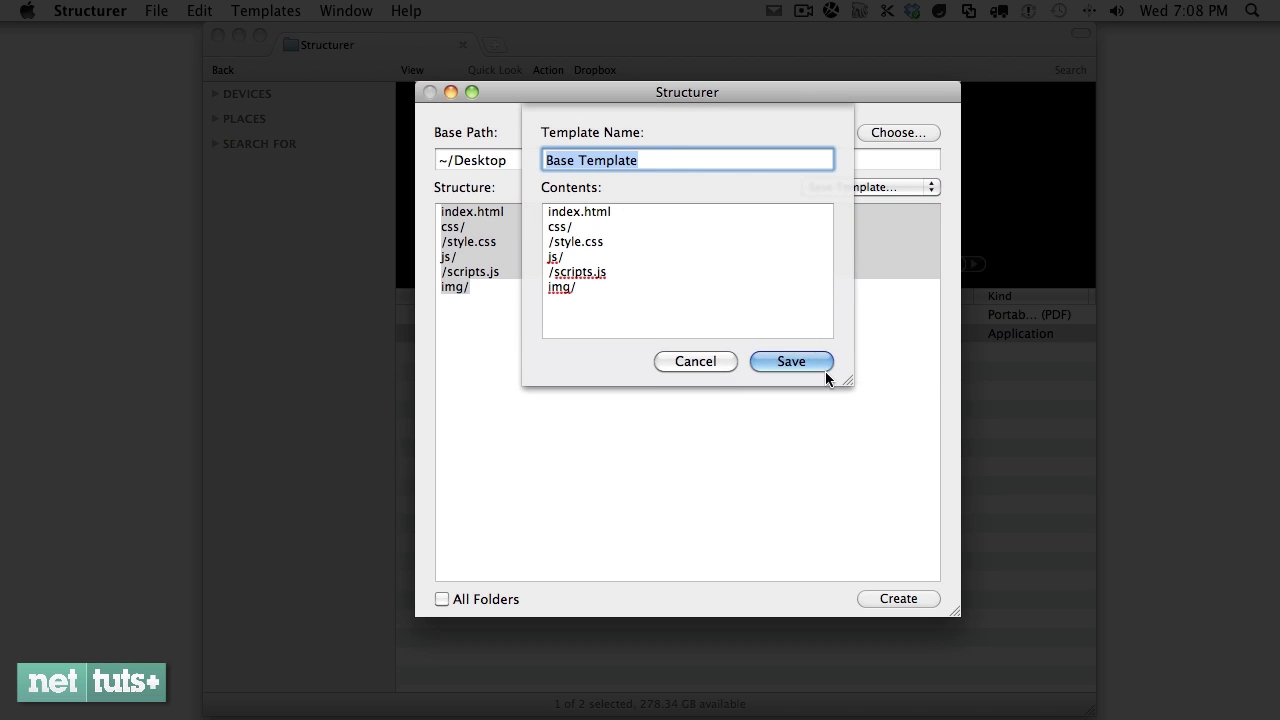
{"action": "left_click", "coordinate": [800, 367]}
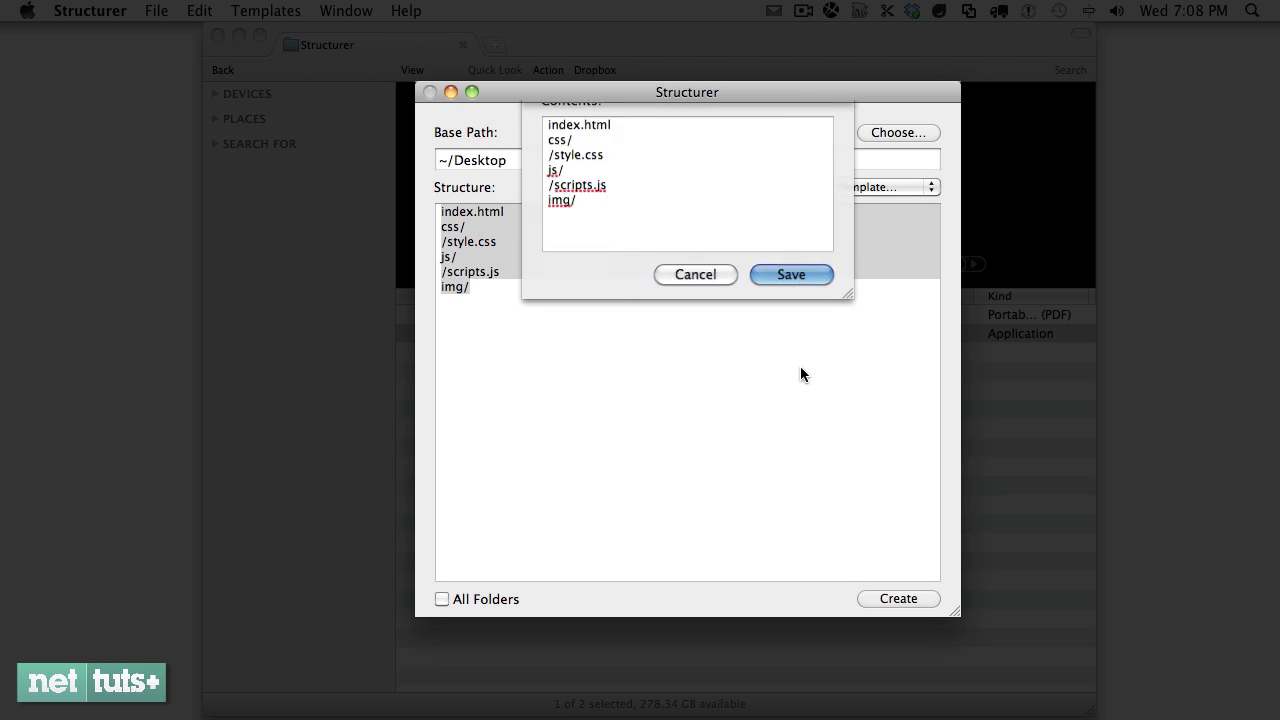
Step: Clear the structure, set the base path to ~/Desktop/project, and create the project from Base Template
{"action": "key", "text": "BackSpace"}
{"action": "left_click", "coordinate": [599, 158]}
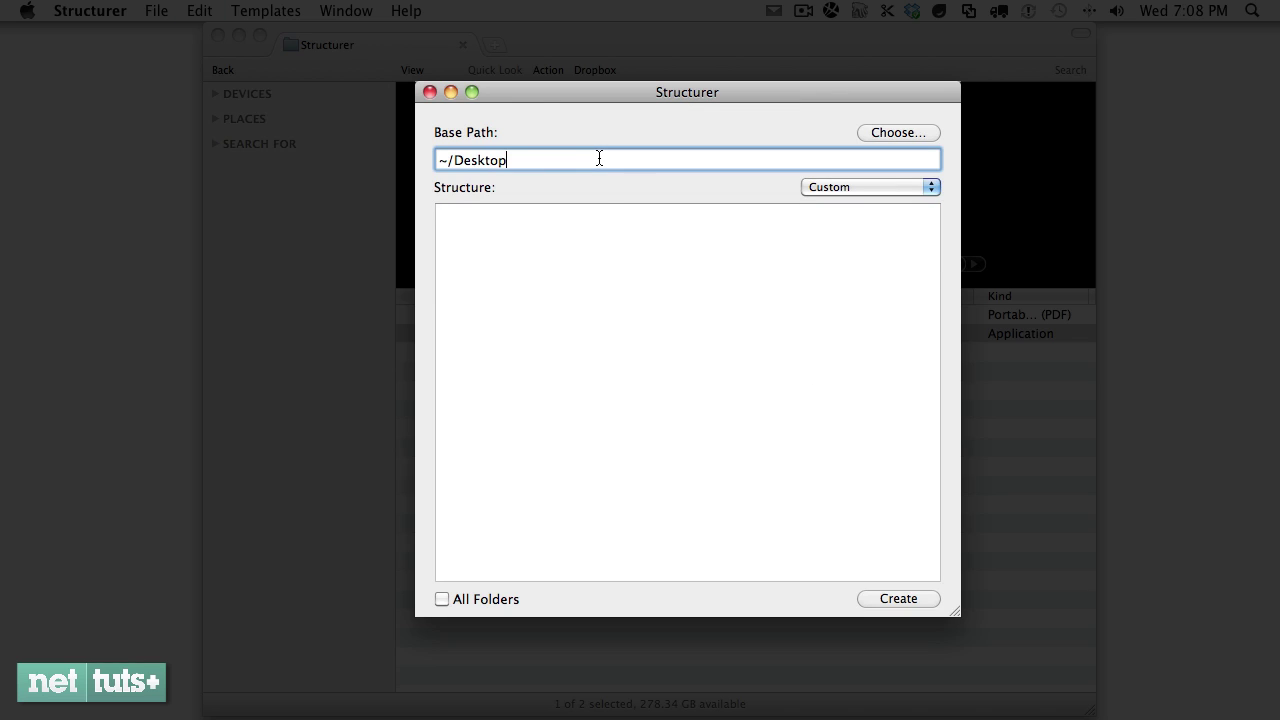
{"action": "type", "text": "/project"}
{"action": "left_click", "coordinate": [802, 186]}
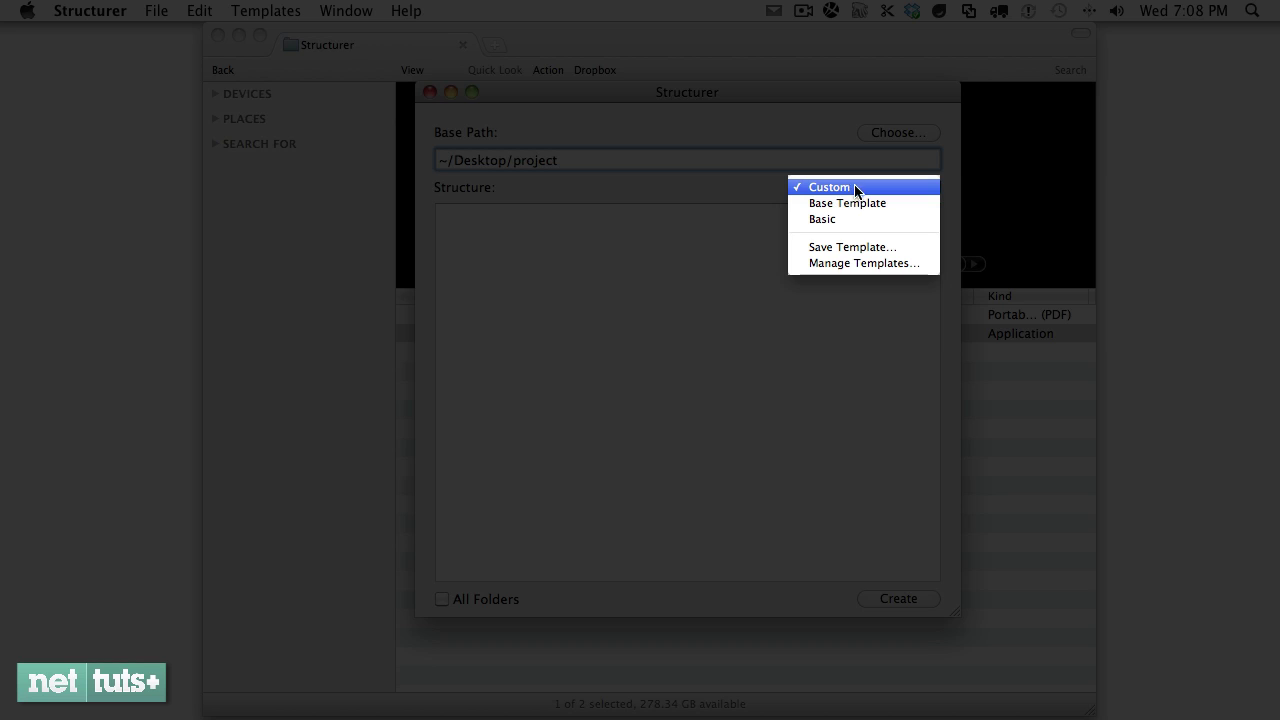
{"action": "left_click", "coordinate": [854, 203]}
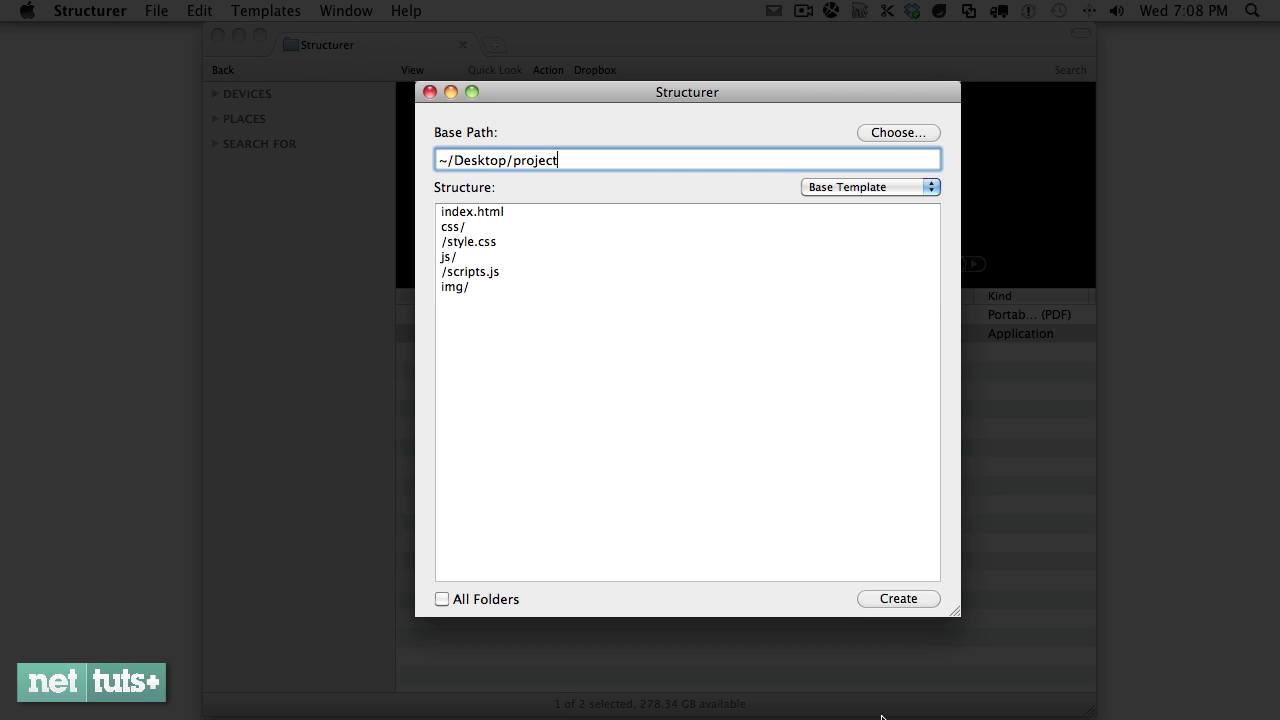
{"action": "left_click", "coordinate": [910, 598]}
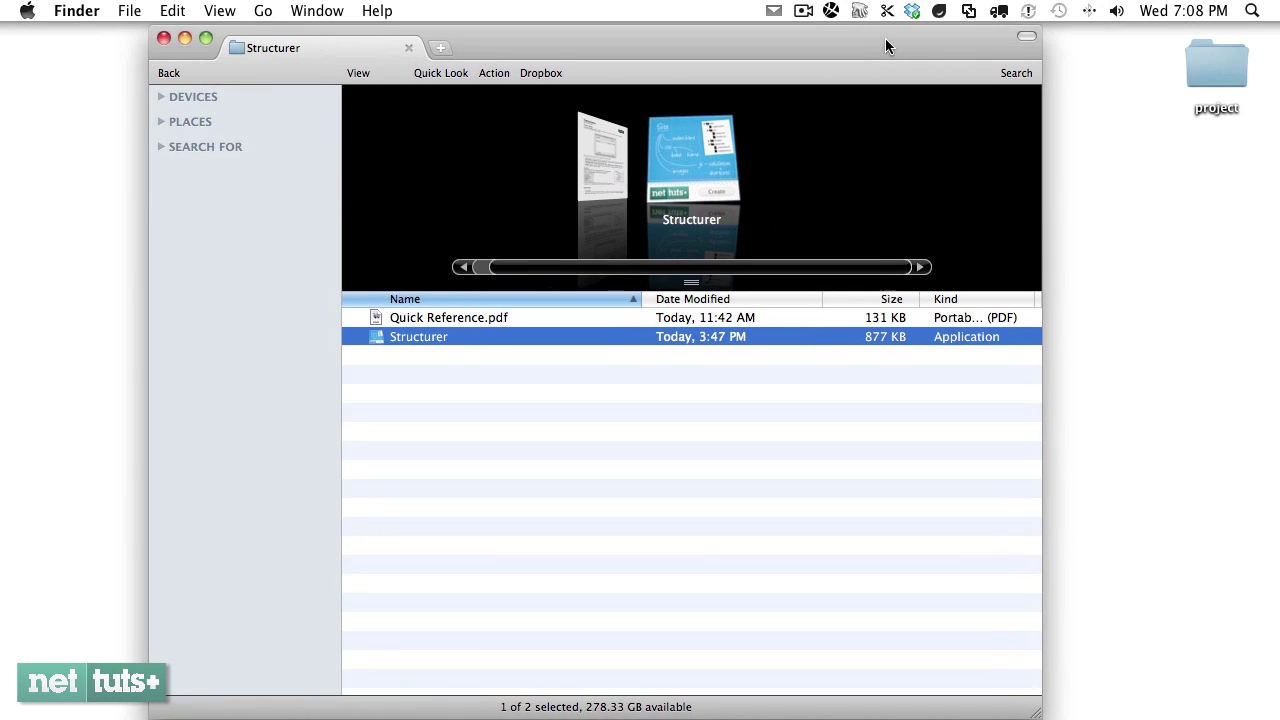
Step: Open the generated project folder on the desktop to check its files, and close the file windows
{"action": "double_click", "coordinate": [1228, 62]}
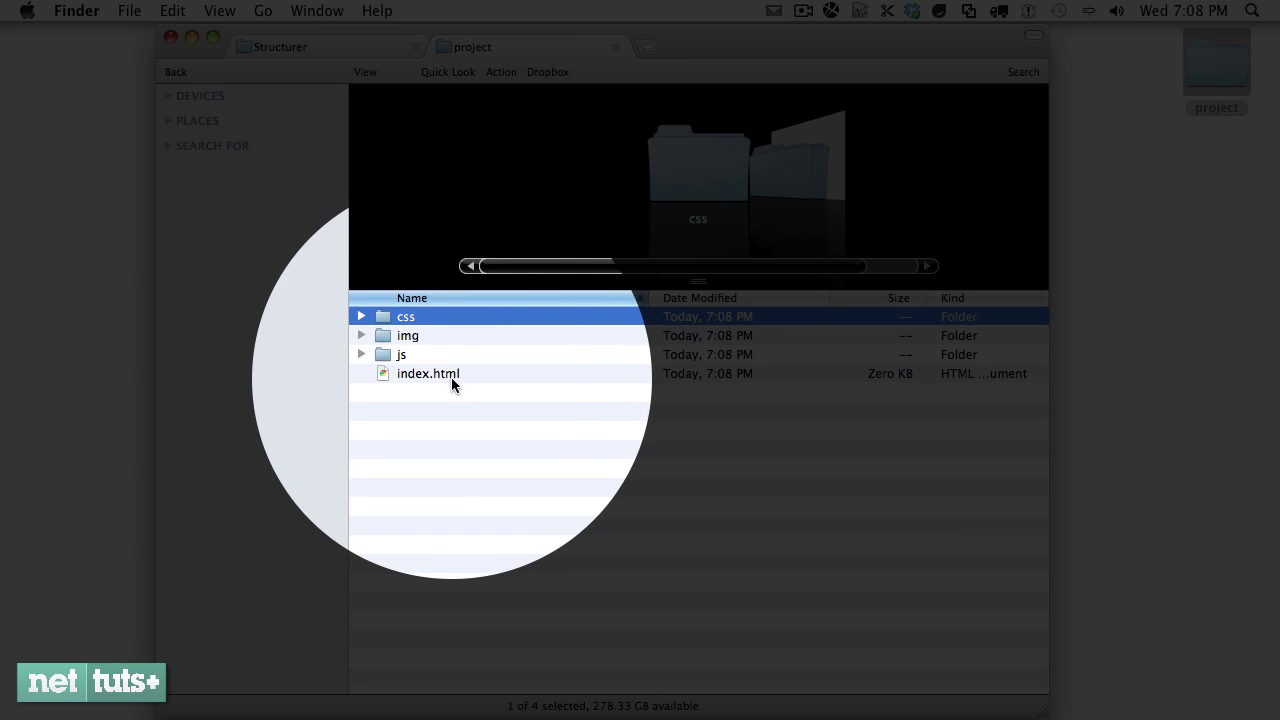
{"action": "left_click", "coordinate": [451, 377]}
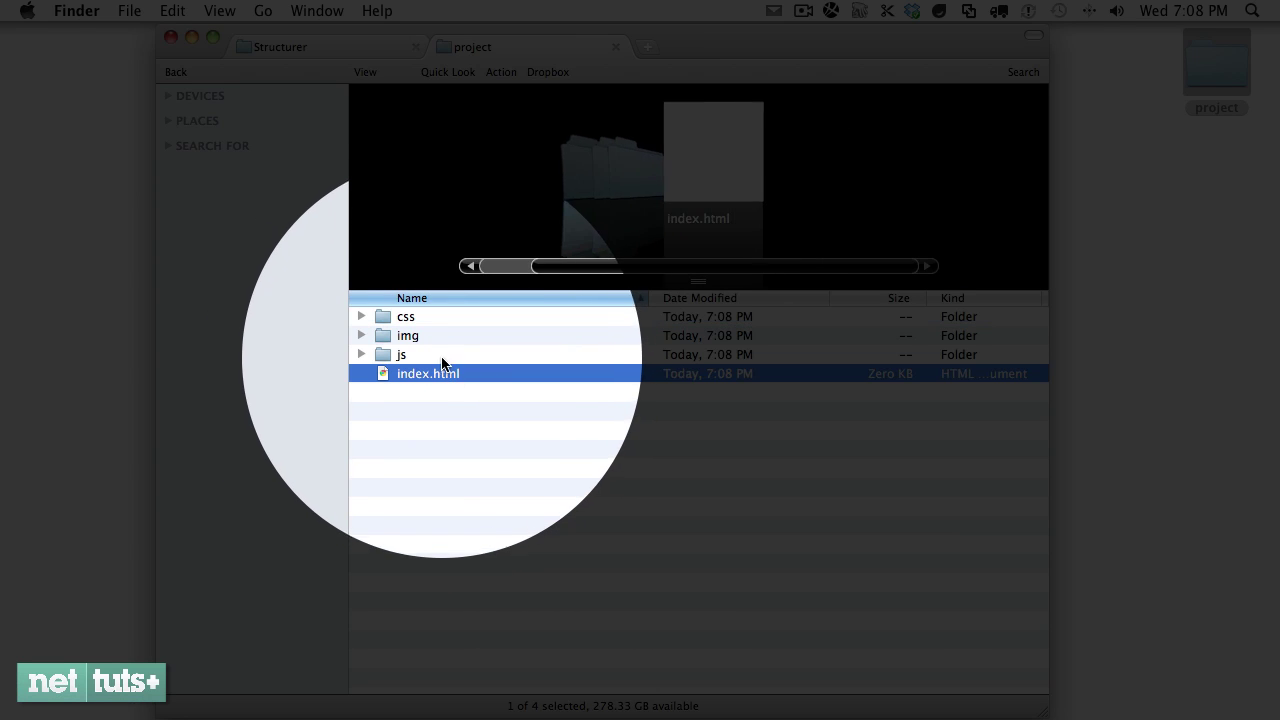
{"action": "key", "text": "super+w"}
{"action": "key", "text": "super+w"}
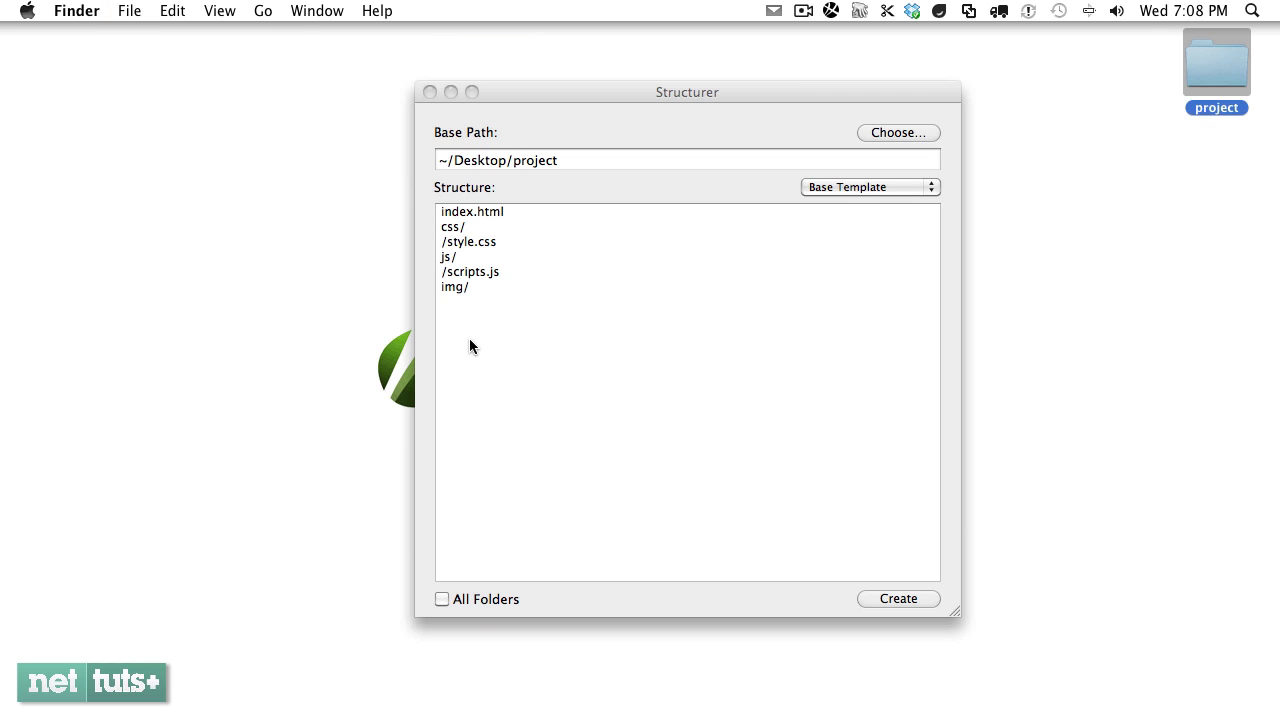
Step: Return to Structurer and clear both the base path and the structure list
{"action": "left_click", "coordinate": [491, 330]}
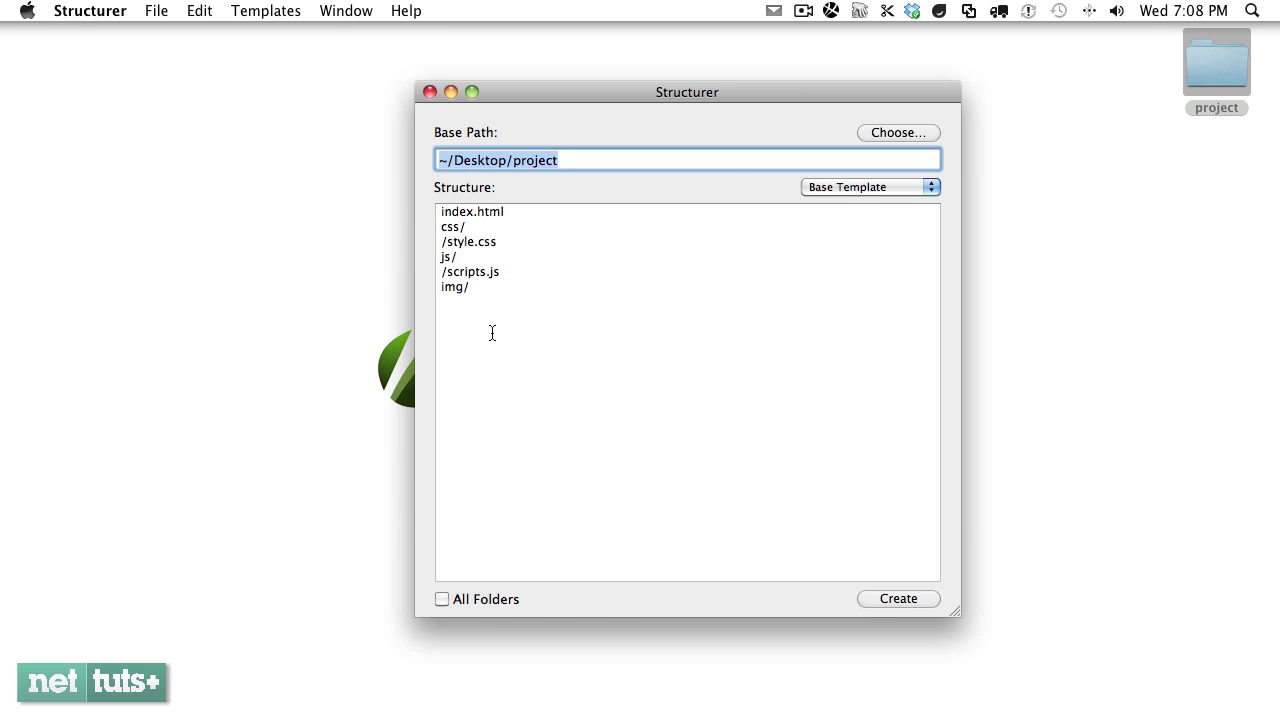
{"action": "key", "text": "BackSpace"}
{"action": "left_click", "coordinate": [500, 331]}
{"action": "key", "text": "super+a"}
{"action": "key", "text": "BackSpace"}
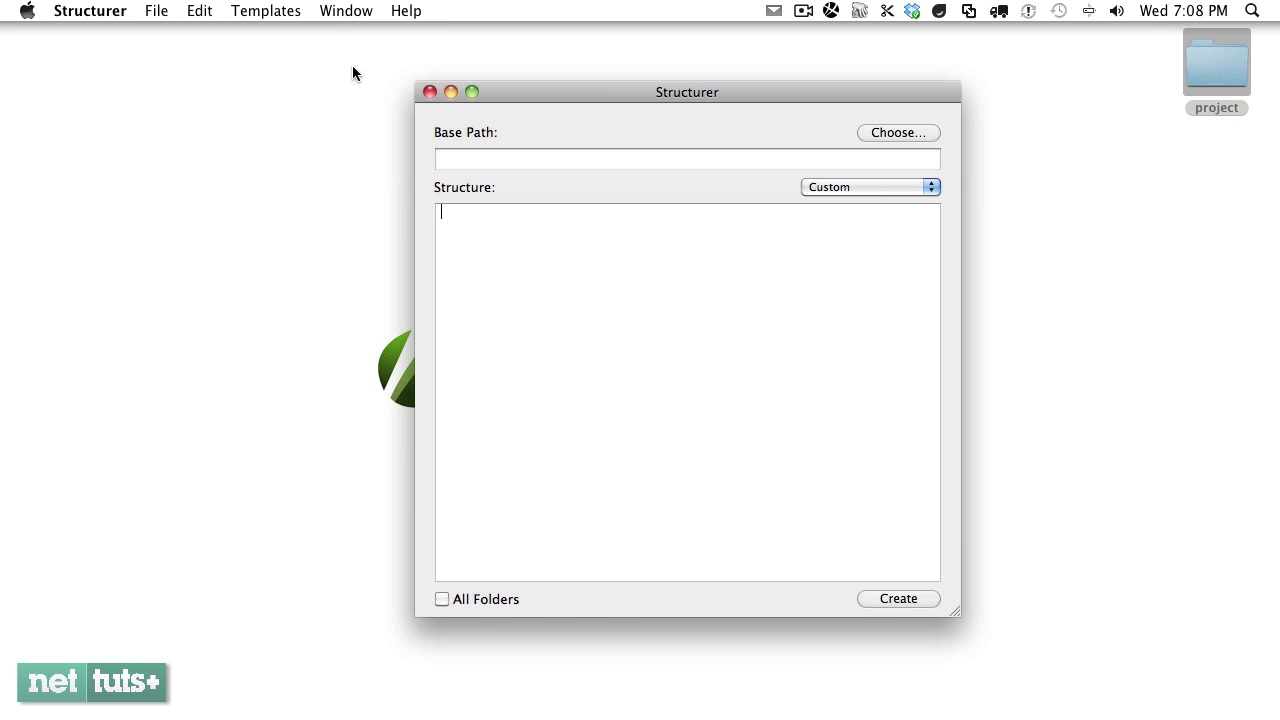
Step: Add an entry named "Basic HTML" with the shortcut "beginhtml" in the File Contents Manager
{"action": "left_click", "coordinate": [298, 8]}
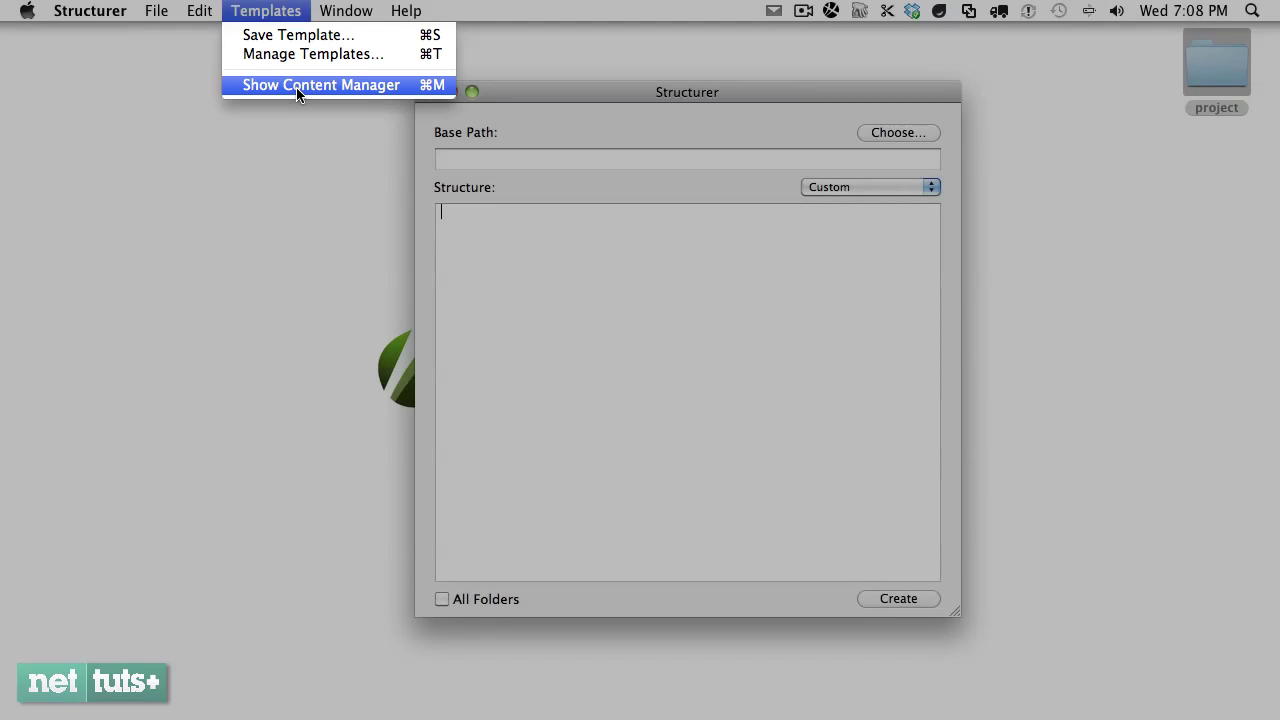
{"action": "left_click", "coordinate": [297, 87]}
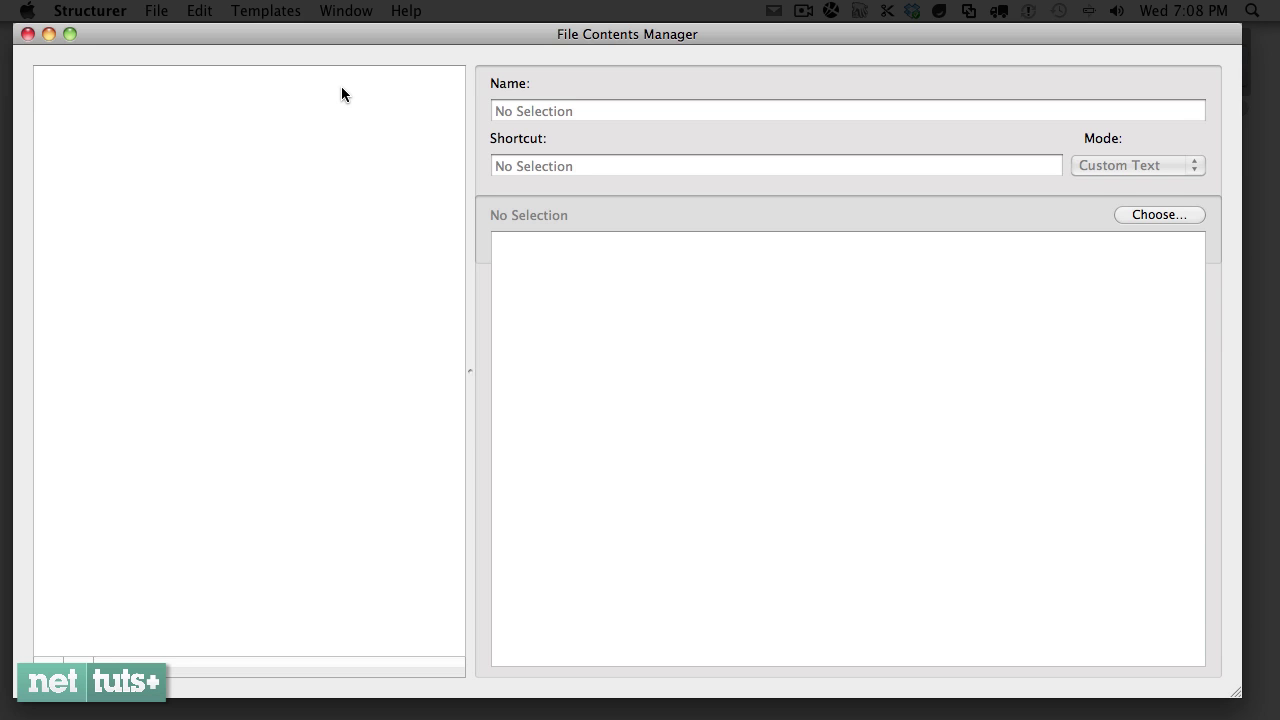
{"action": "left_click", "coordinate": [48, 662]}
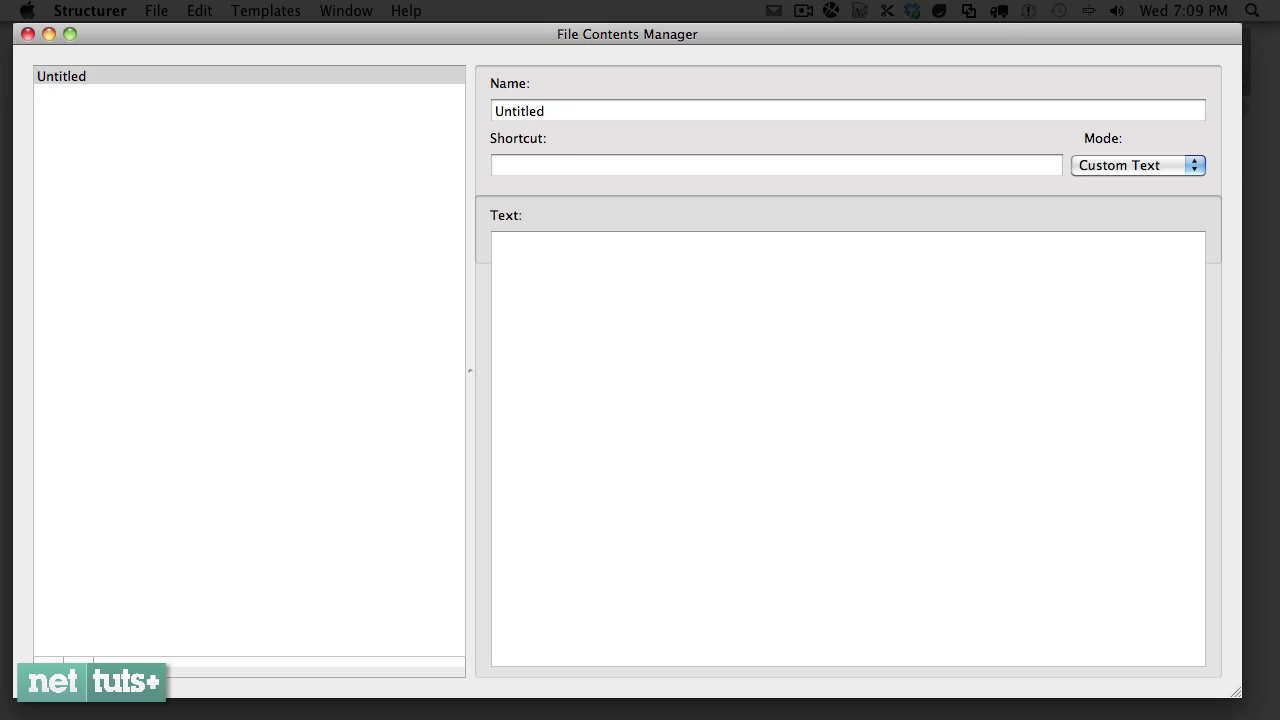
{"action": "double_click", "coordinate": [571, 110]}
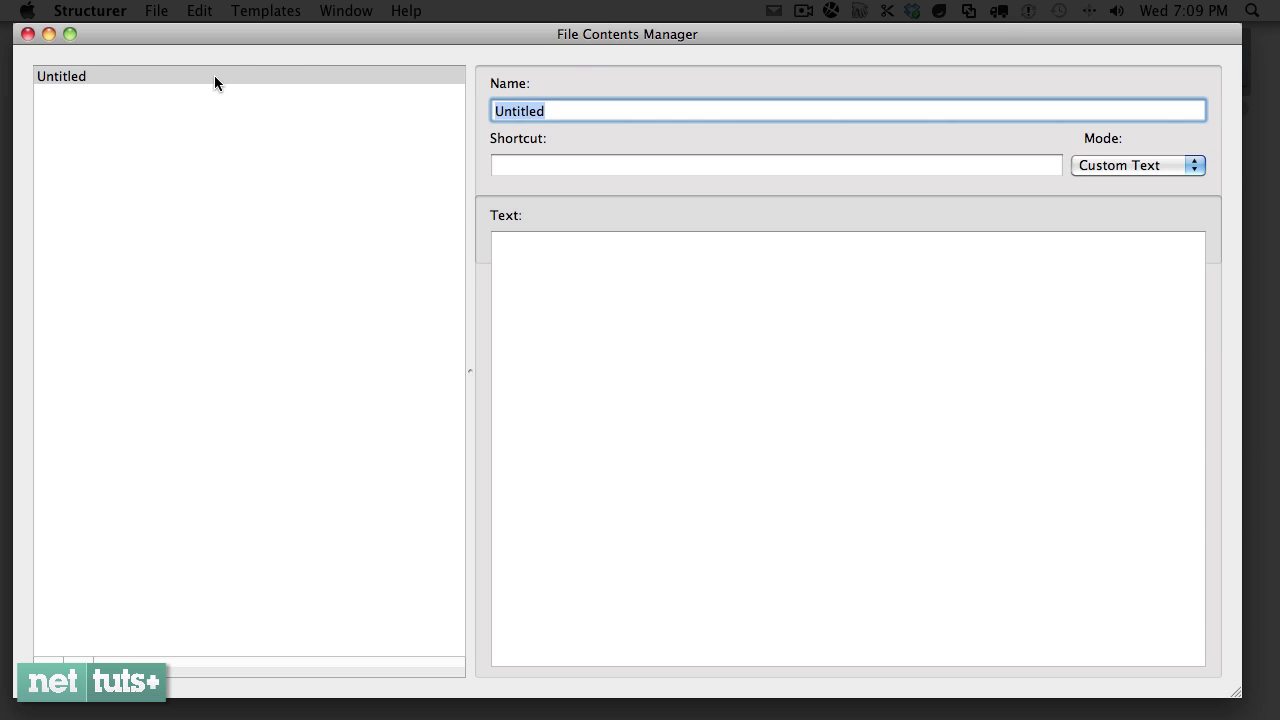
{"action": "type", "text": "Basic HTML"}
{"action": "key", "text": "Tab"}
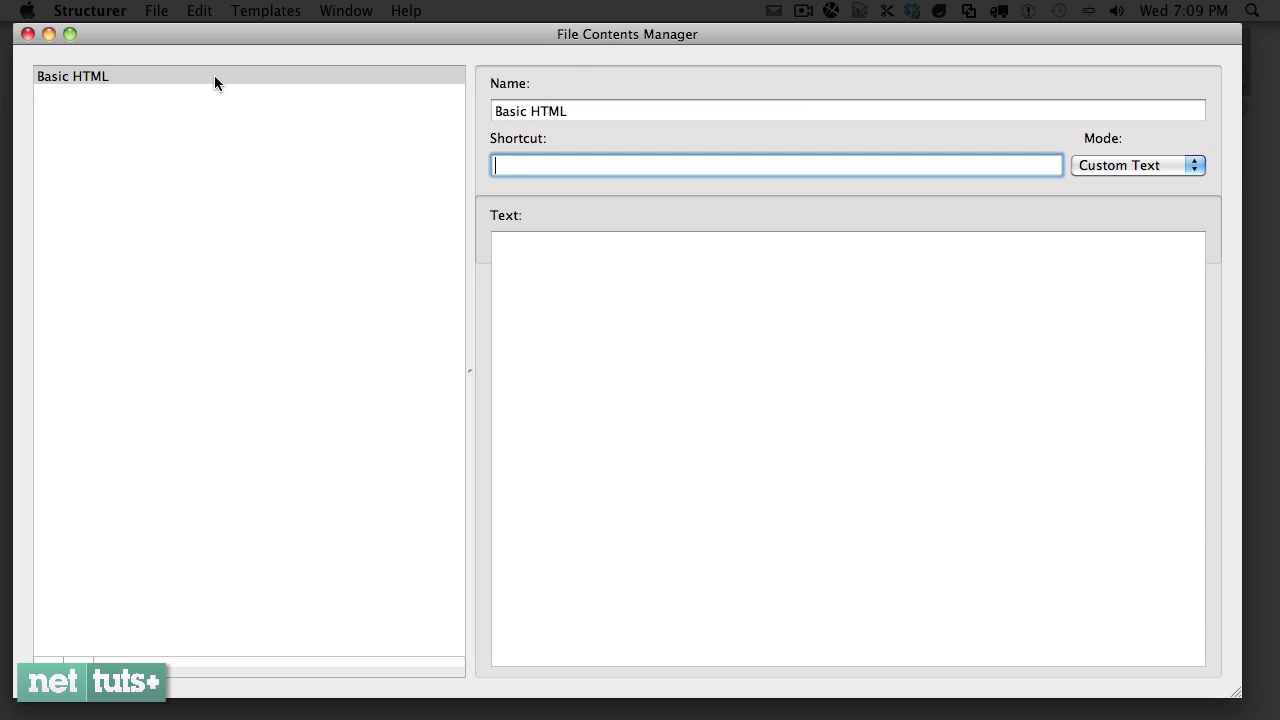
{"action": "type", "text": "beginhtml"}
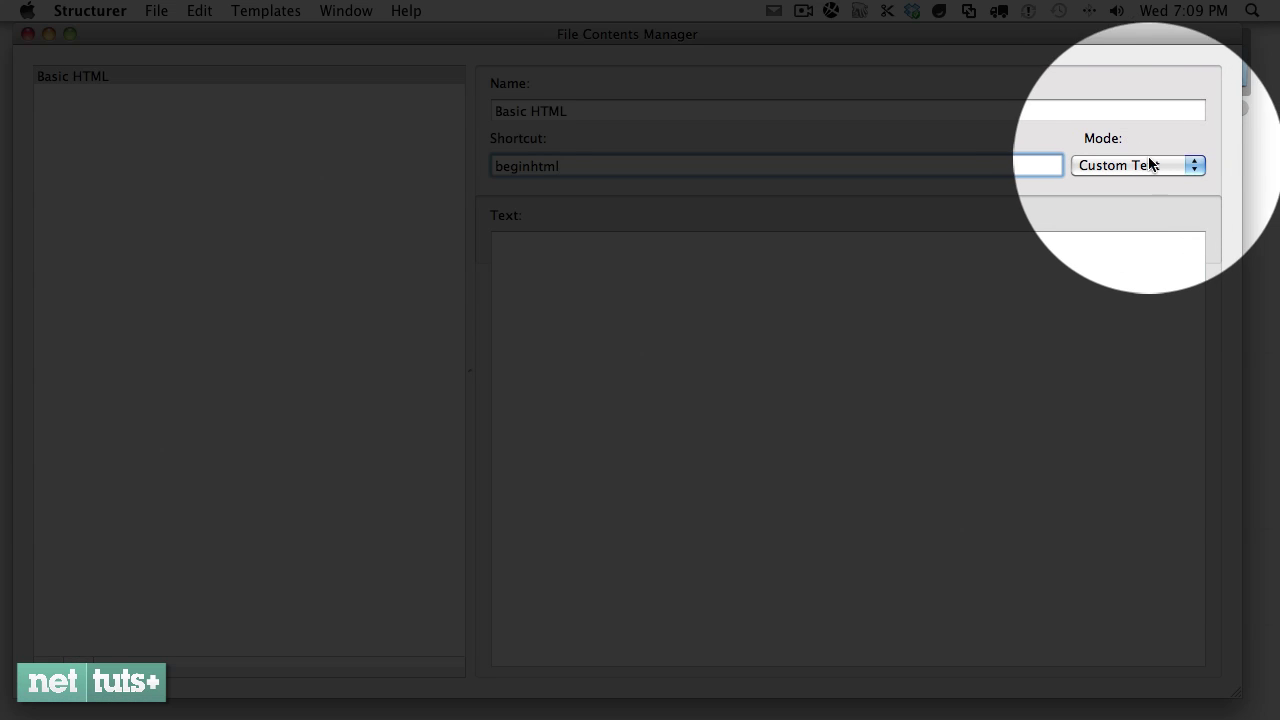
Step: Fill the Basic HTML entry's custom text with an HTML5 skeleton using lang "en", charset utf-8 and title "untitled", and close the manager
{"action": "left_click", "coordinate": [1150, 166]}
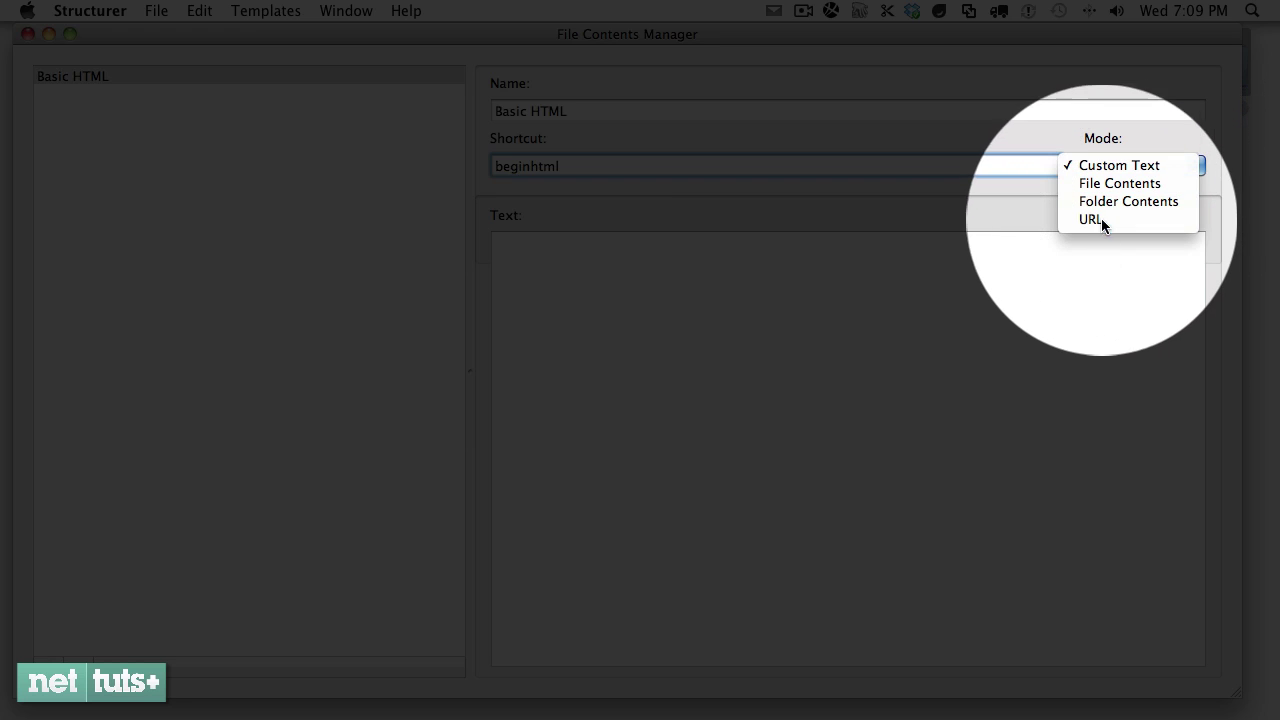
{"action": "left_click", "coordinate": [768, 311]}
{"action": "left_click", "coordinate": [634, 297]}
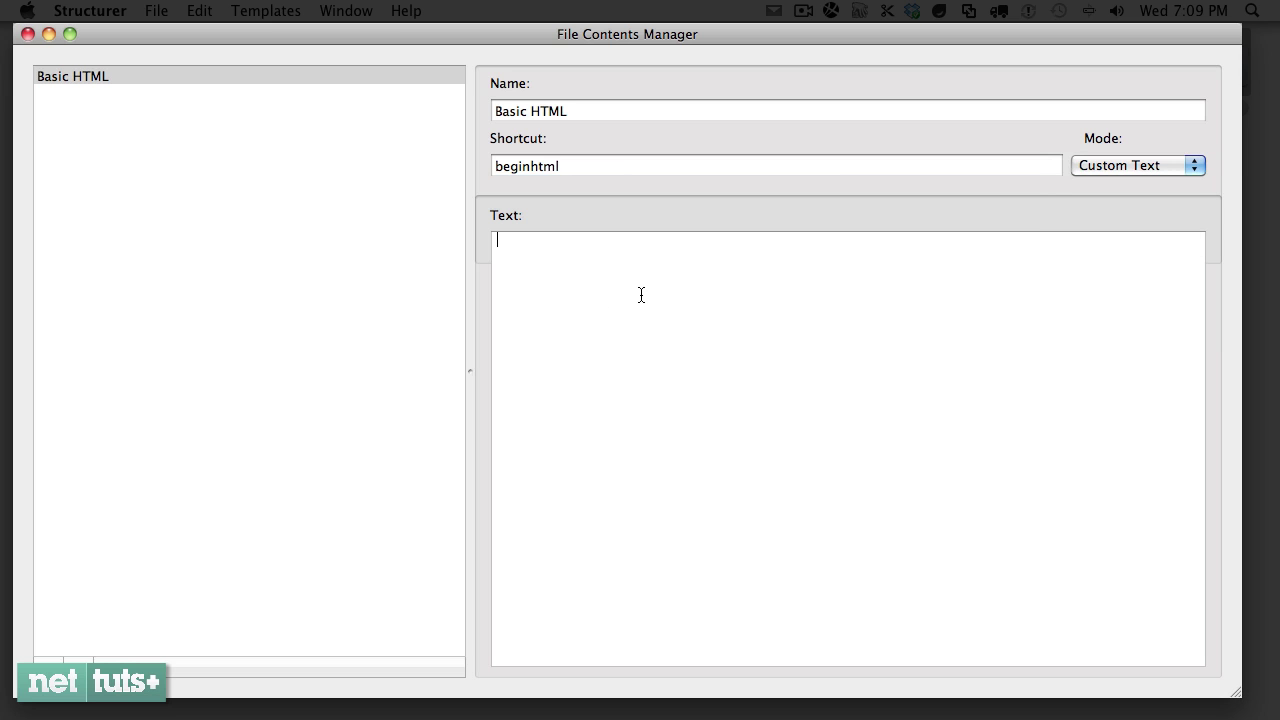
{"action": "type", "text": "<!DOCTYPE html>  <html lang=\"en\"> <head>    <meta charset=\"utf-8\">    <title>untitled</title> </head> <body>  </body> </html>"}
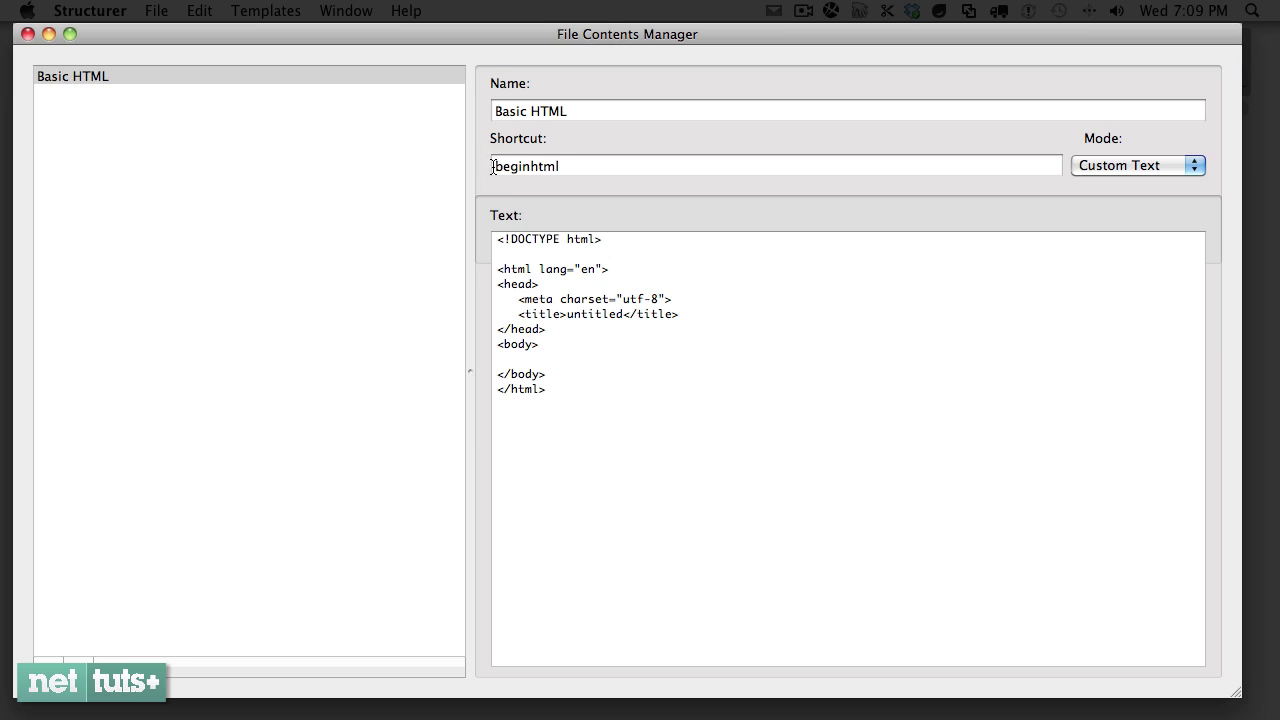
{"action": "double_click", "coordinate": [544, 167]}
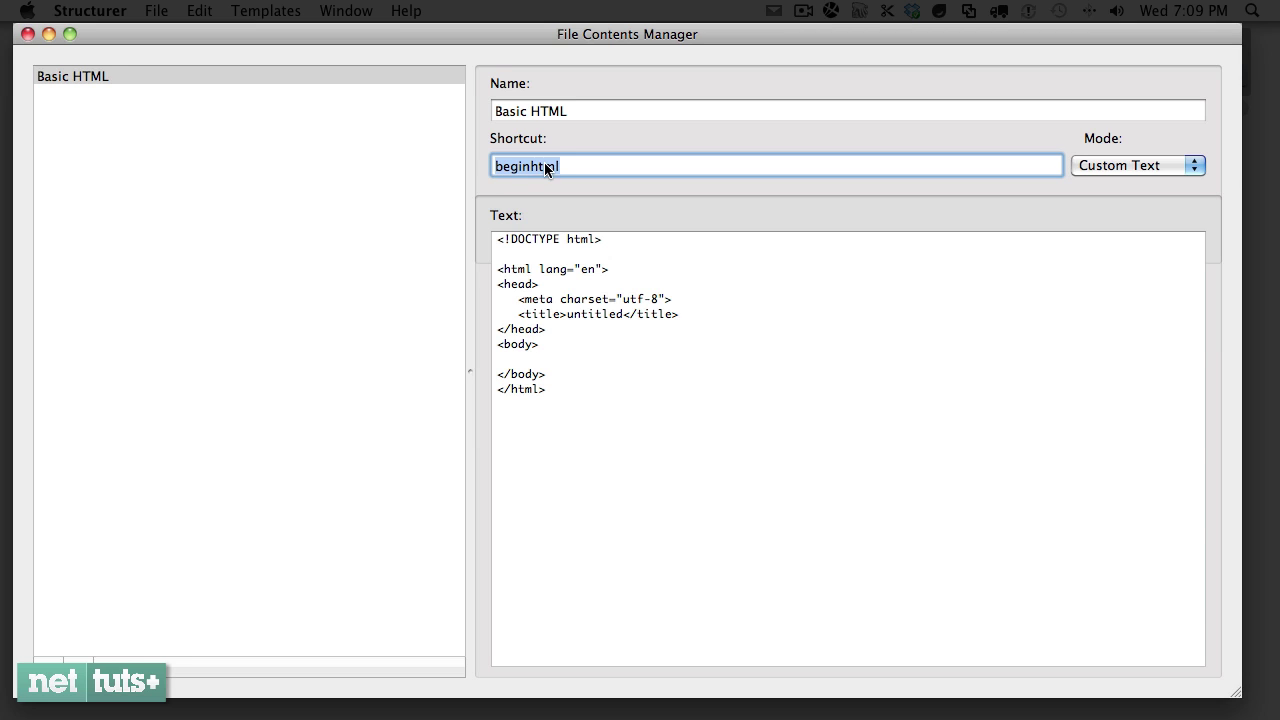
{"action": "left_click", "coordinate": [28, 34]}
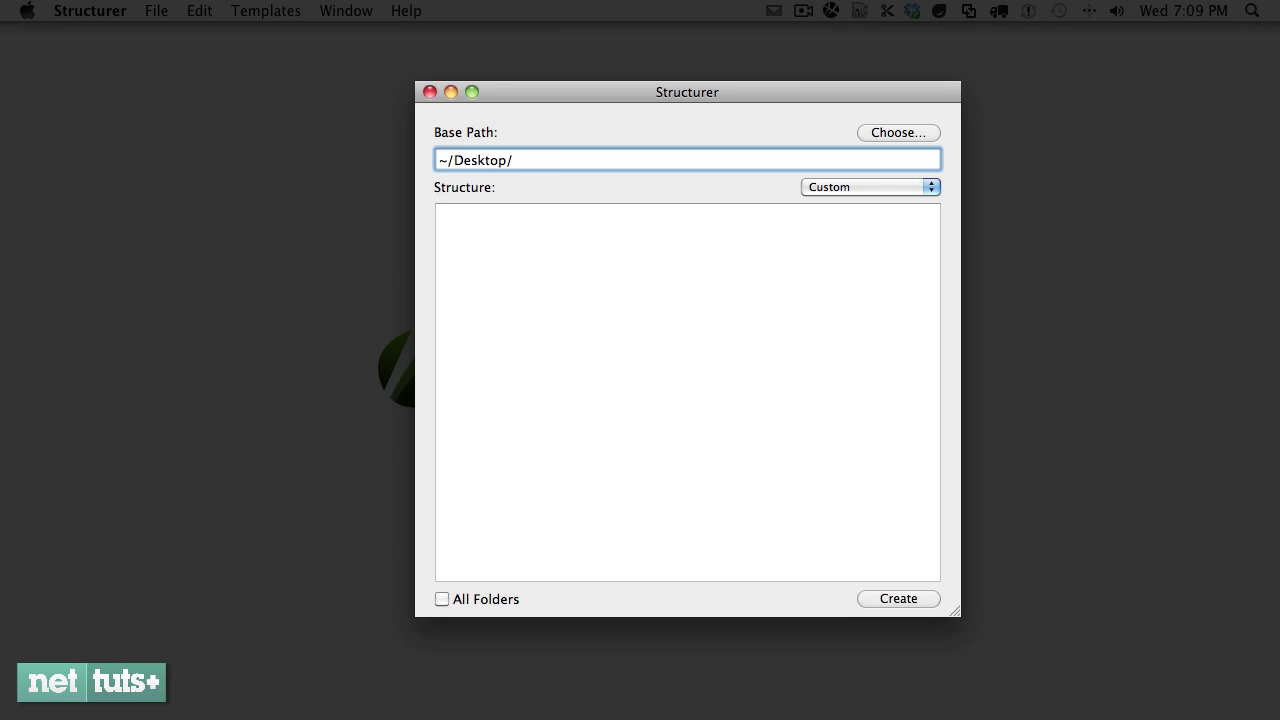
Step: Set the base path to ~/Desktop/theme, enter index.html:beginhtml as the structure, and create it
{"action": "type", "text": "theme"}
{"action": "left_click", "coordinate": [574, 270]}
{"action": "type", "text": "inde"}
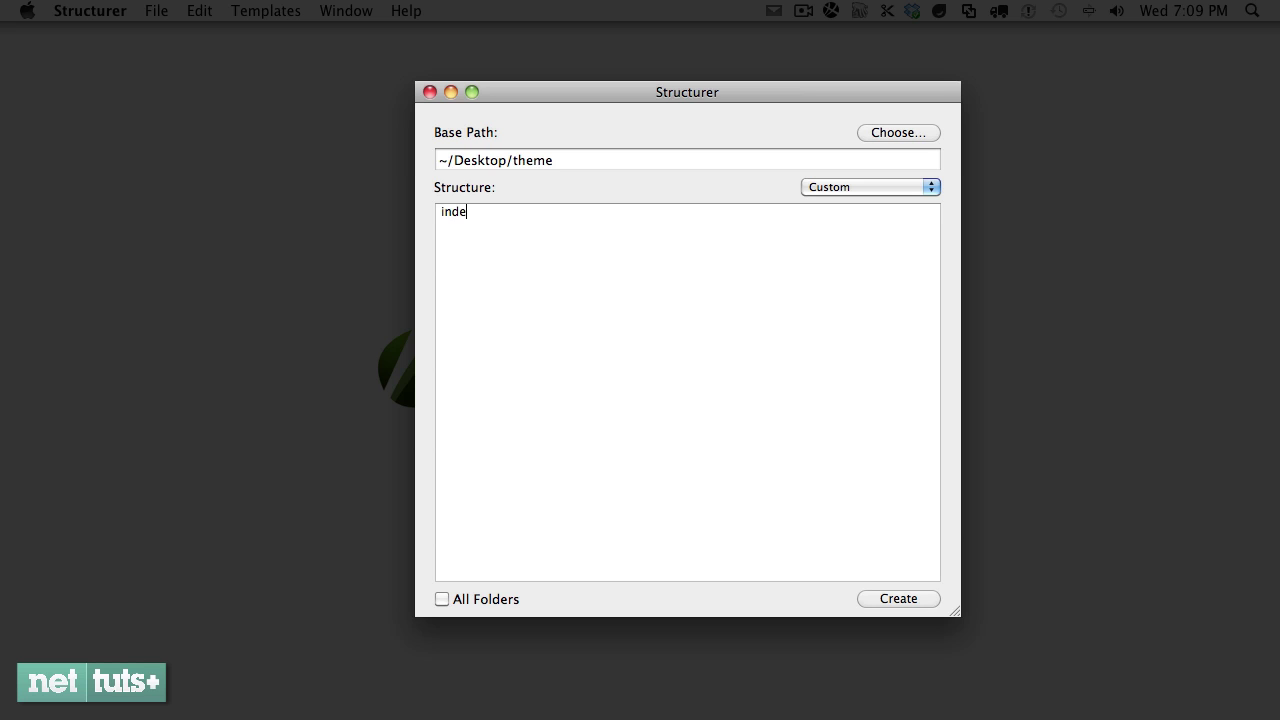
{"action": "type", "text": "x.html:beginhtml"}
{"action": "left_click", "coordinate": [898, 598]}
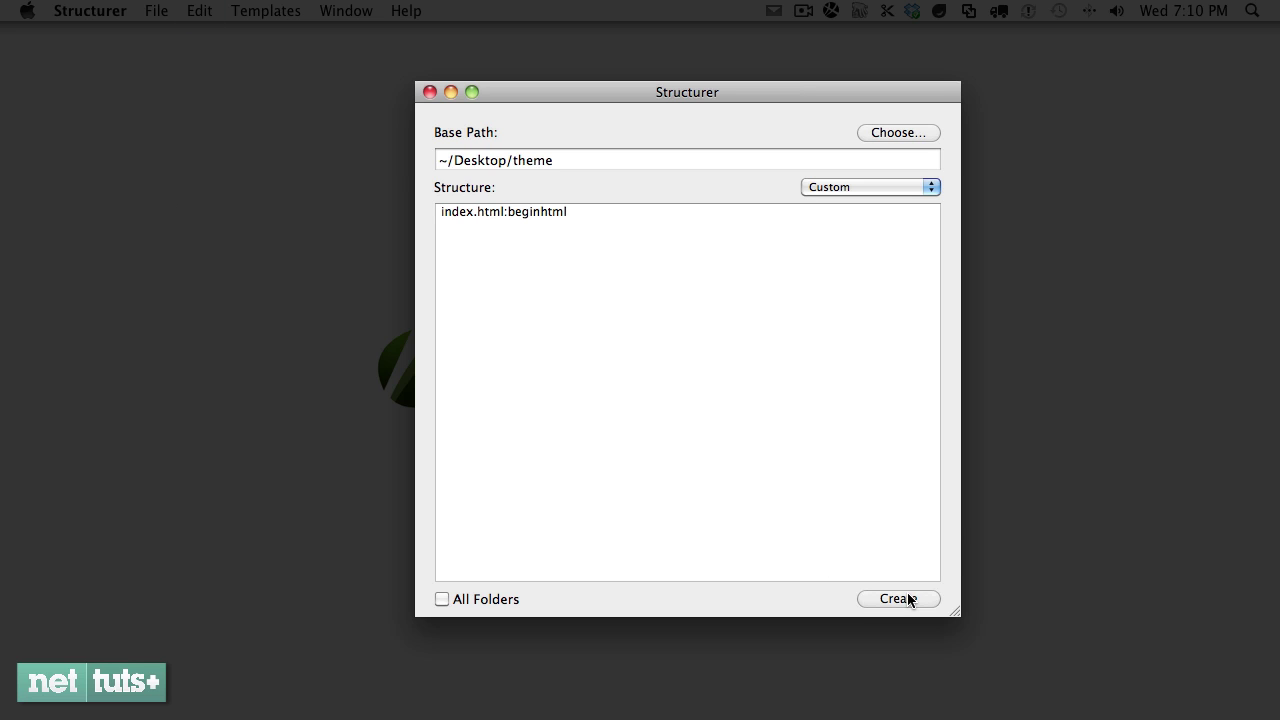
Step: Open the theme folder's index.html in Espresso to check its generated markup
{"action": "double_click", "coordinate": [1215, 77]}
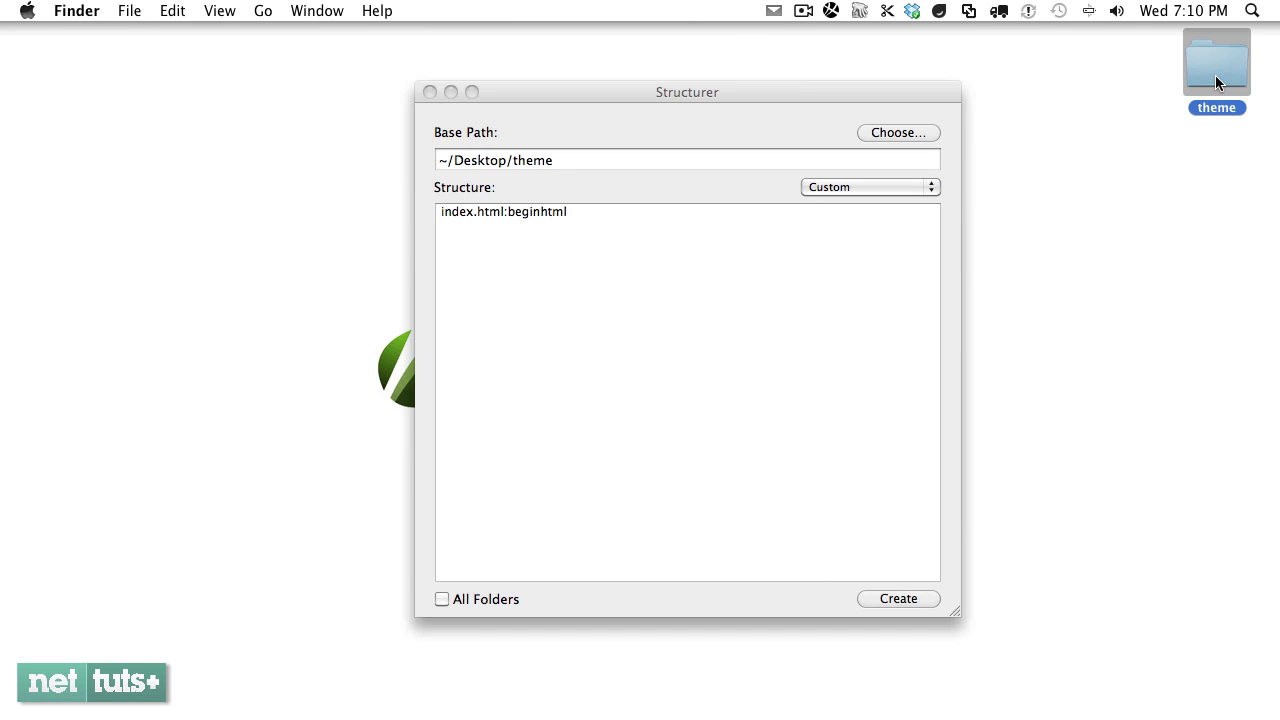
{"action": "left_click_drag", "start_coordinate": [416, 315], "coordinate": [655, 698]}
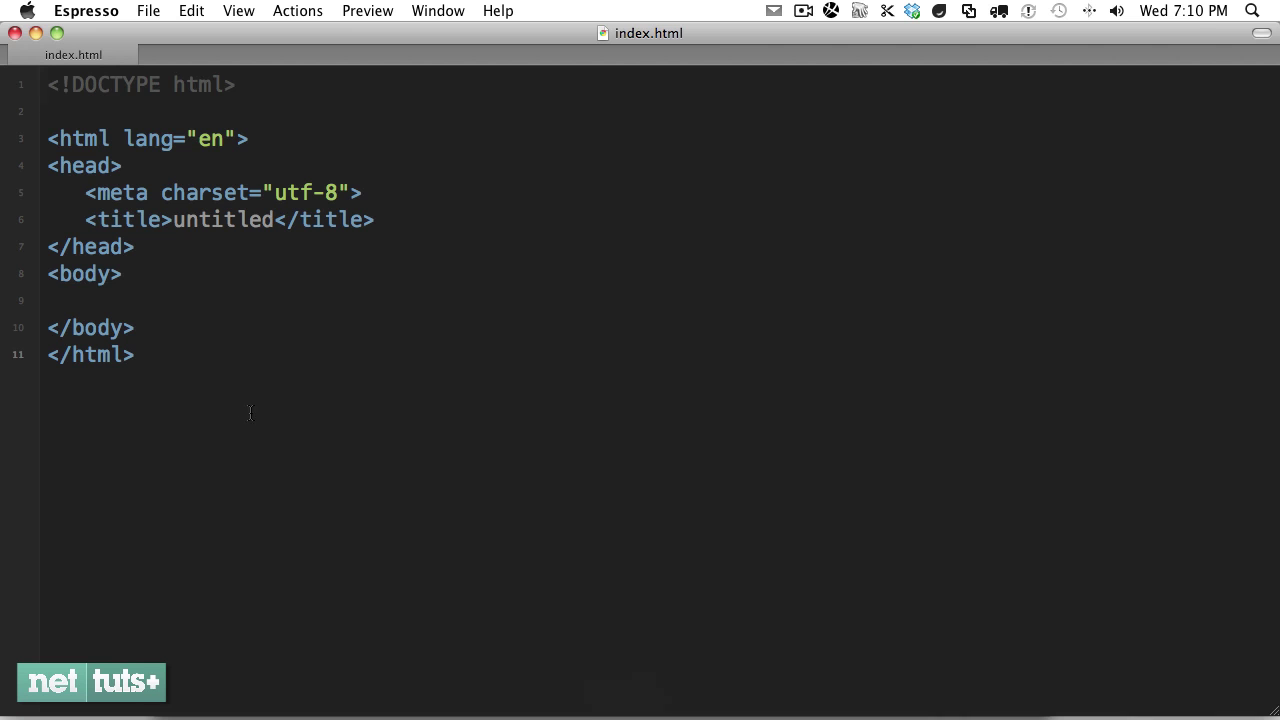
Step: Close index.html in Espresso, return to Structurer and show the File Contents Manager
{"action": "key", "text": "super+a"}
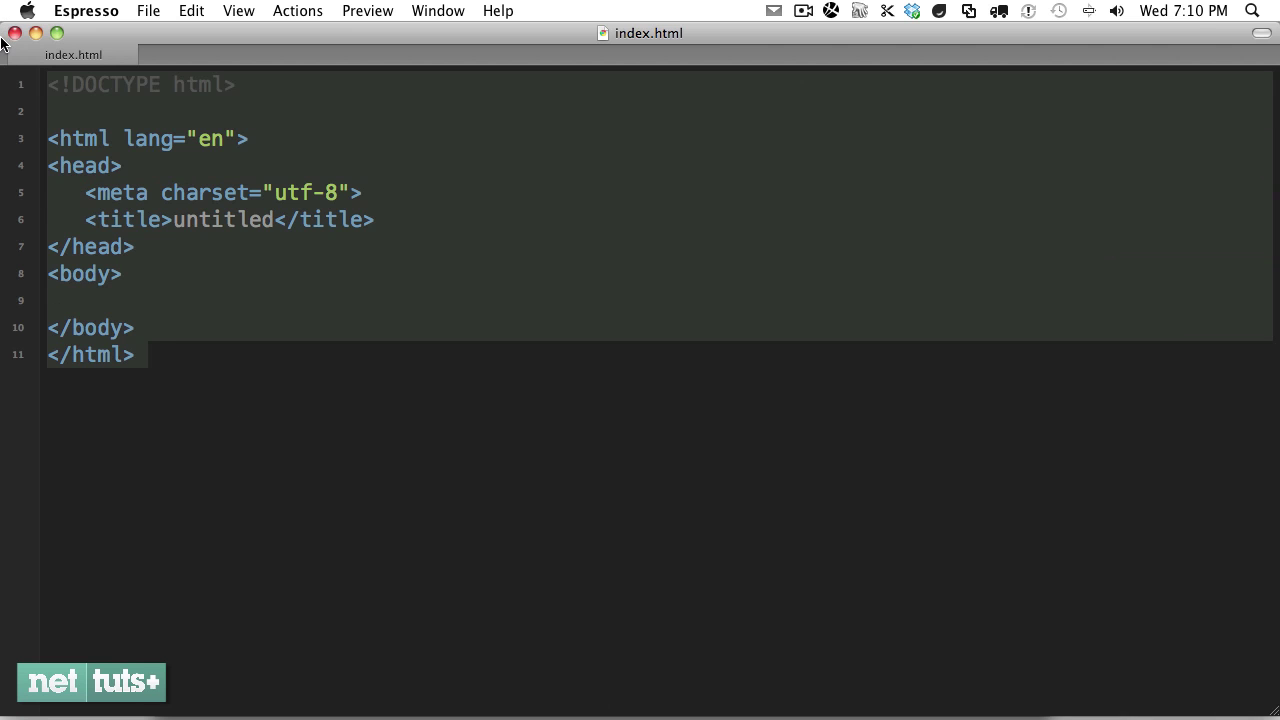
{"action": "key", "text": "super+w"}
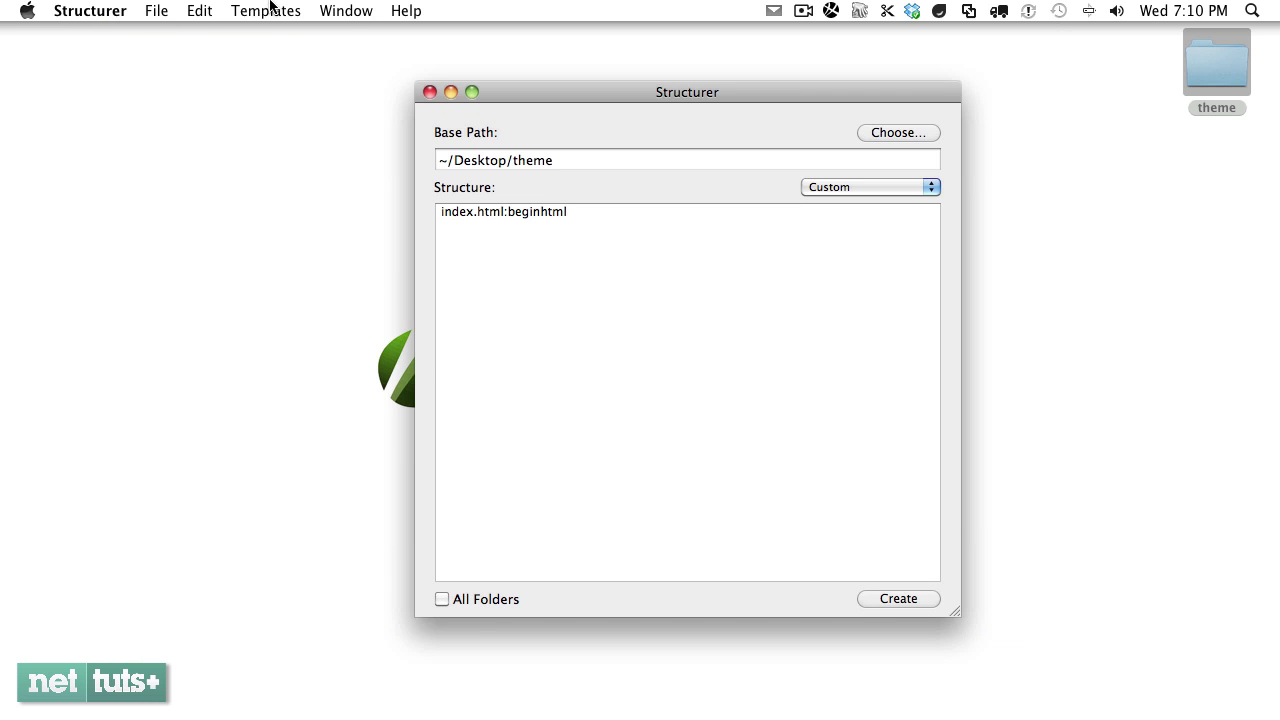
{"action": "left_click", "coordinate": [268, 10]}
{"action": "left_click", "coordinate": [297, 84]}
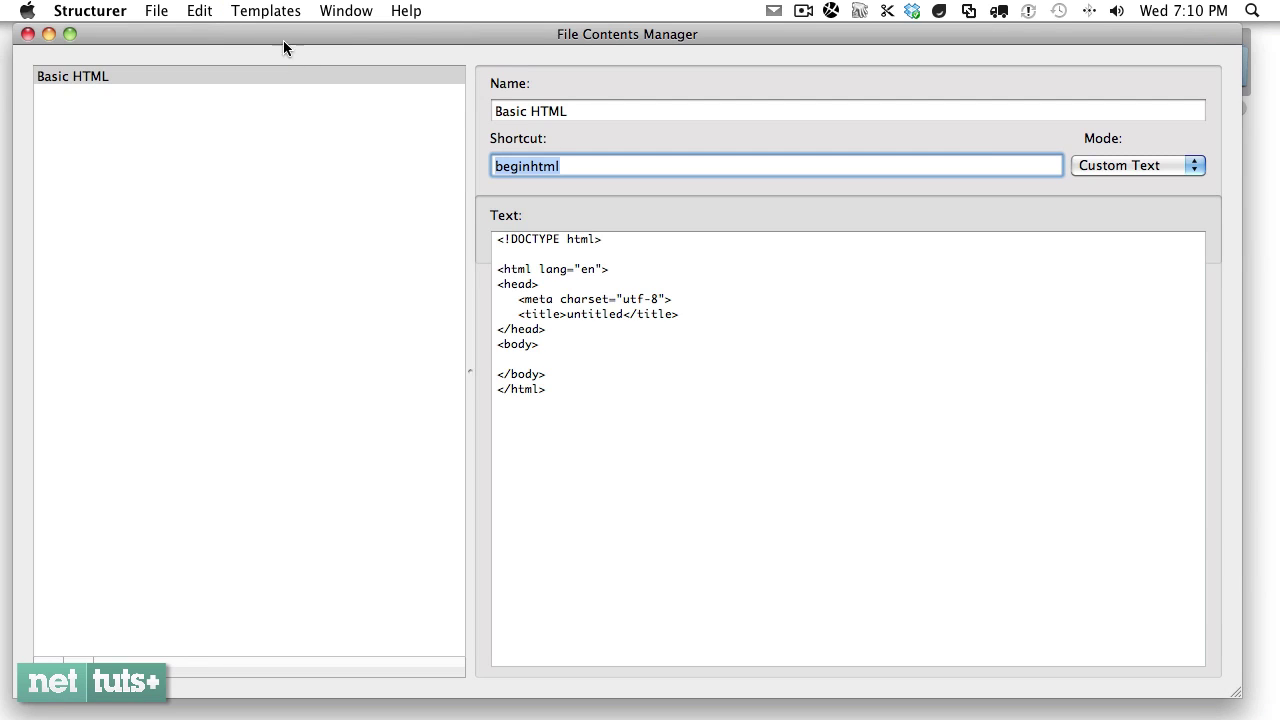
{"action": "left_click", "coordinate": [265, 10]}
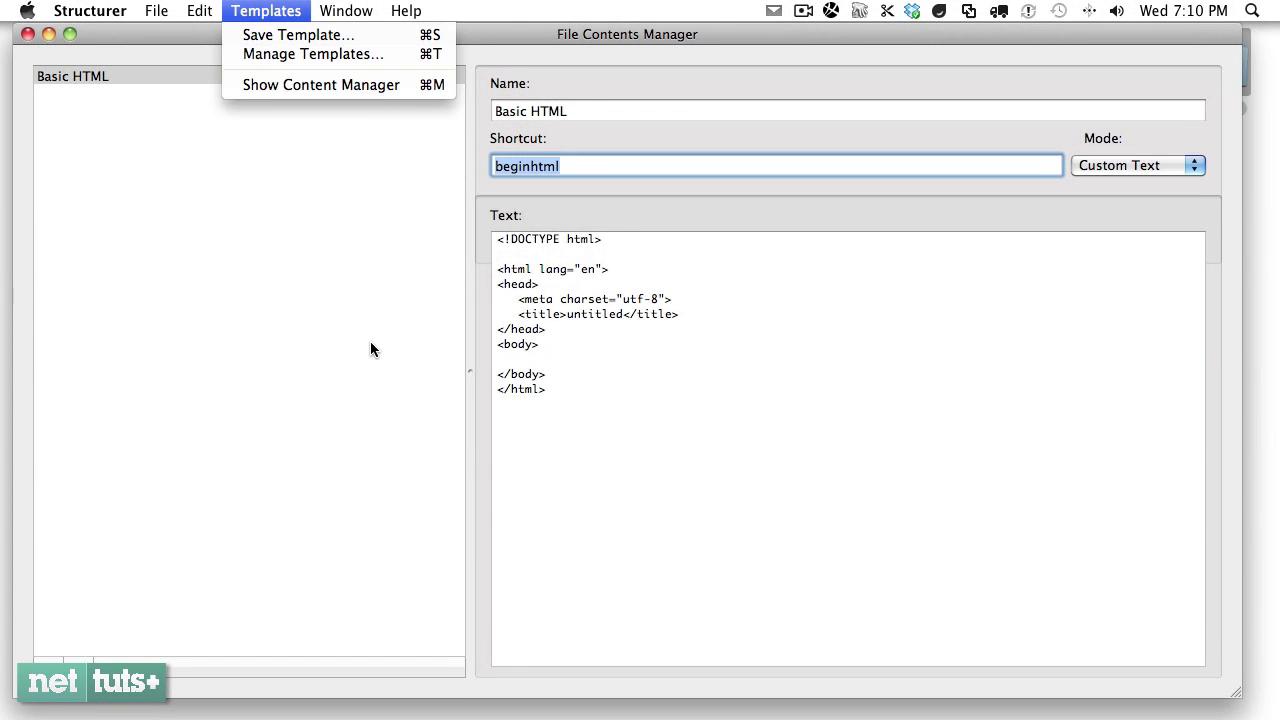
{"action": "left_click", "coordinate": [370, 349]}
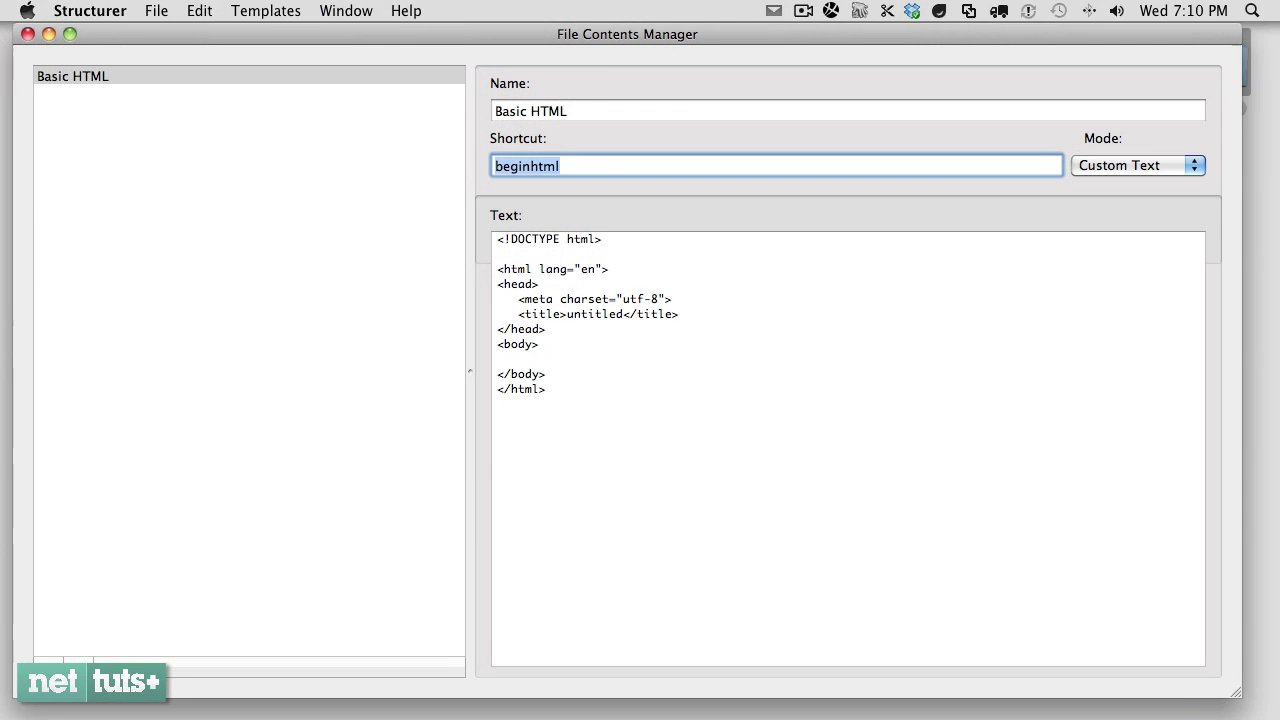
Step: Add an entry named "Reset" with the shortcut "reset" and fill its custom text with the HTML5-aware CSS reset rules
{"action": "key", "text": "super+n"}
{"action": "type", "text": "Reset"}
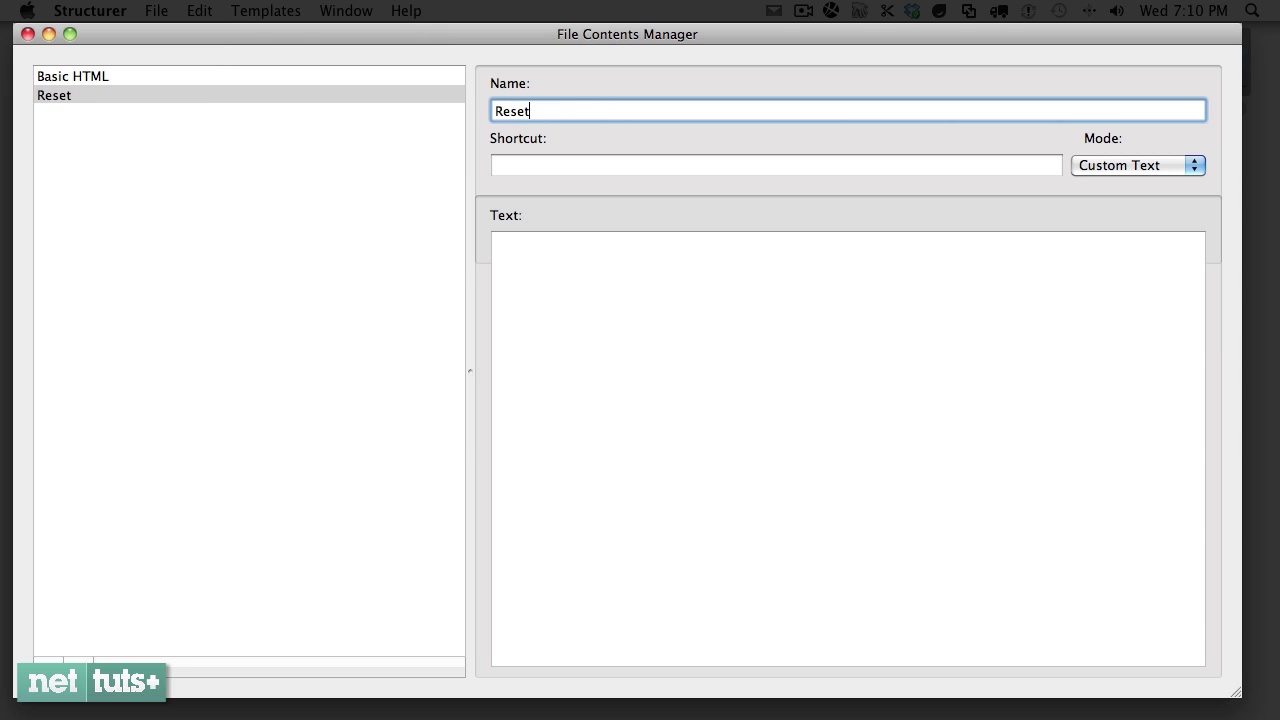
{"action": "key", "text": "Tab"}
{"action": "type", "text": "reset"}
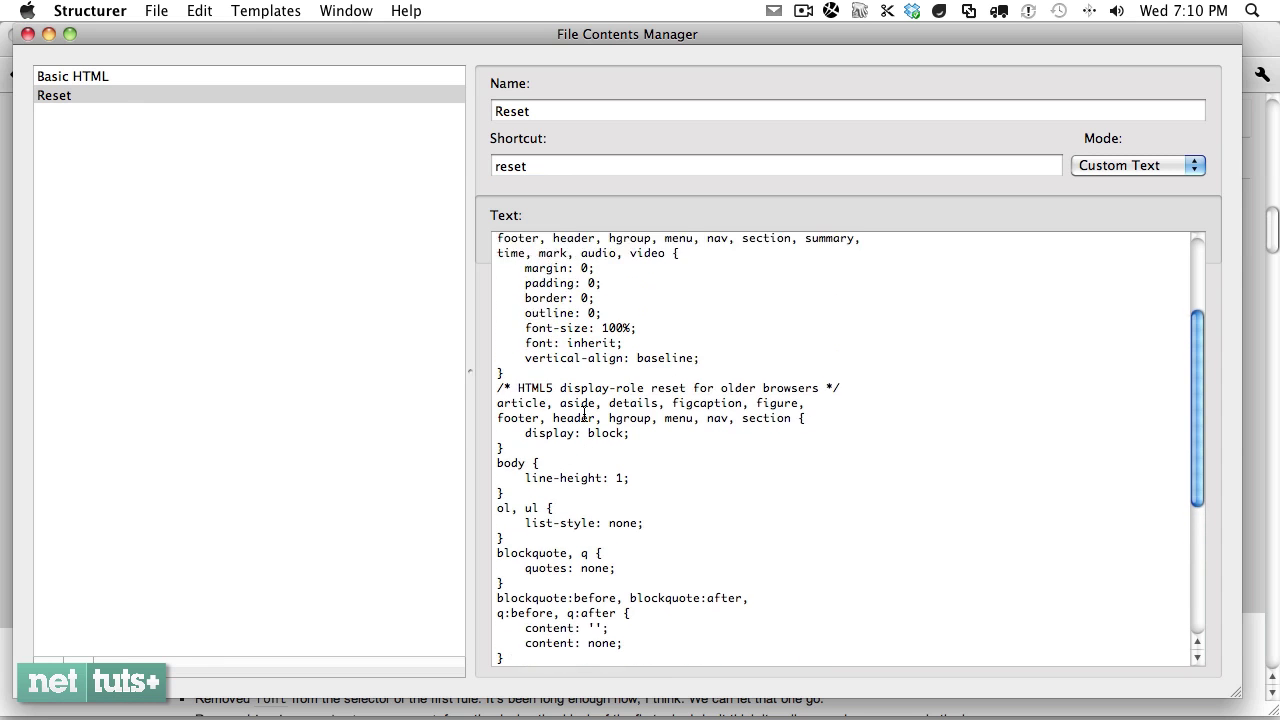
{"action": "scroll", "coordinate": [584, 415], "scroll_direction": "up", "scroll_amount": 5}
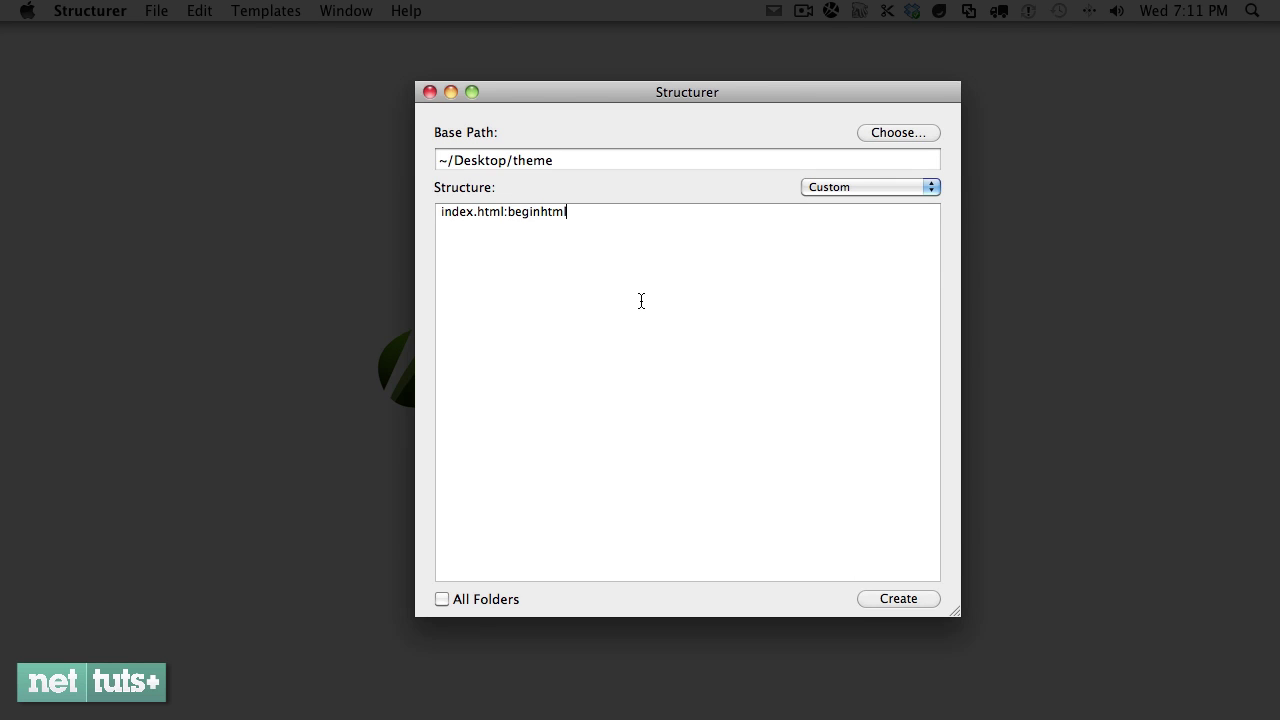
Step: Replace the structure with the lines index.html:beginhtml and css/reset.css:reset, and create it in ~/Desktop/theme
{"action": "key", "text": "super+a"}
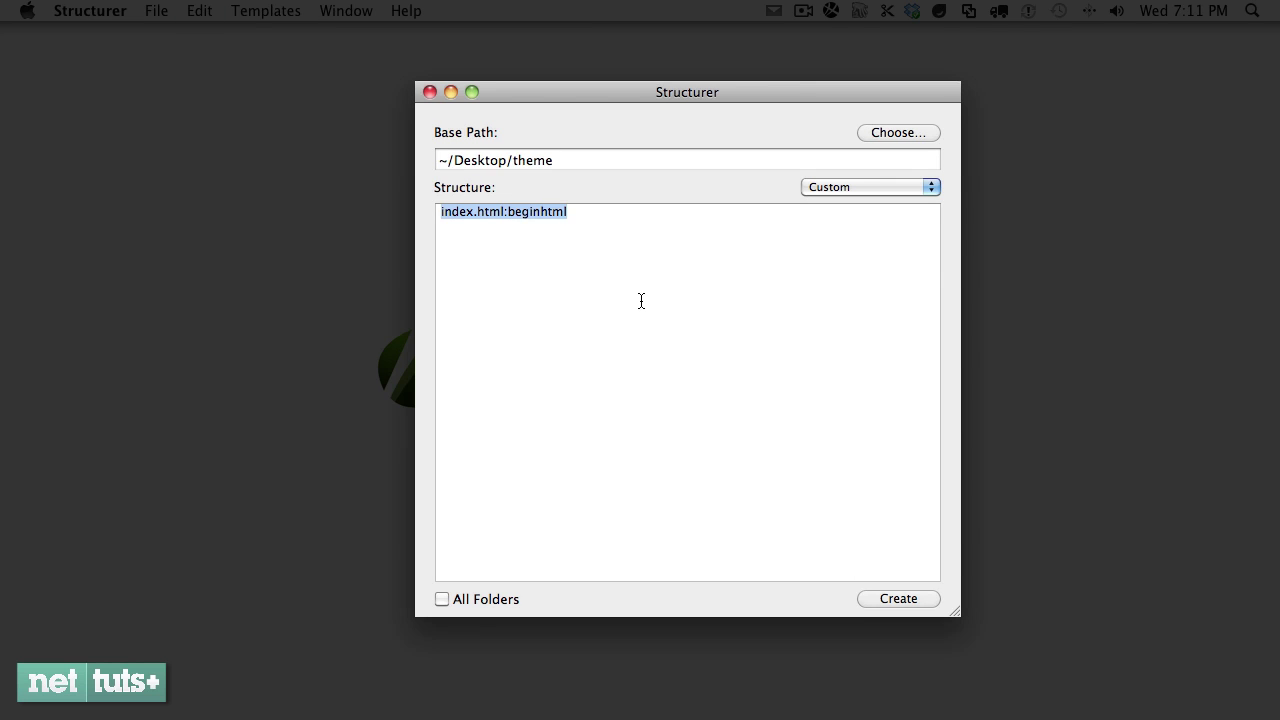
{"action": "type", "text": "index.html"}
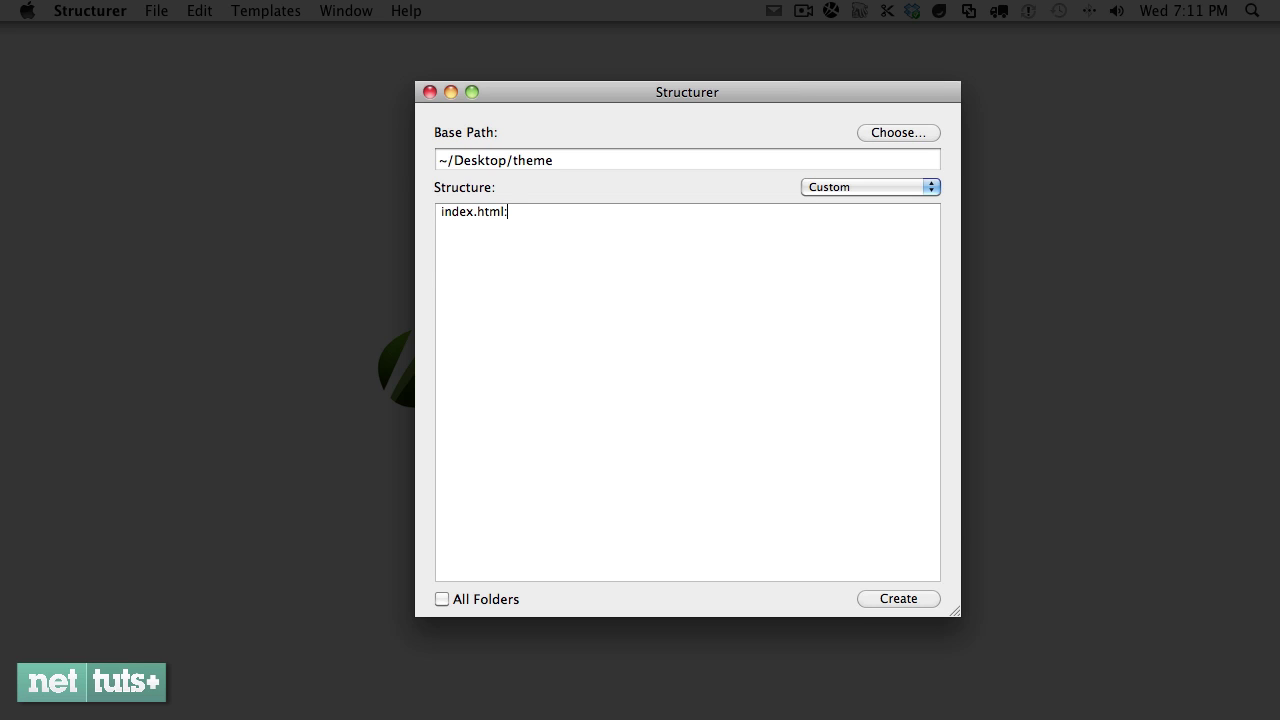
{"action": "type", "text": ":beginhtml "}
{"action": "type", "text": "css/reset."}
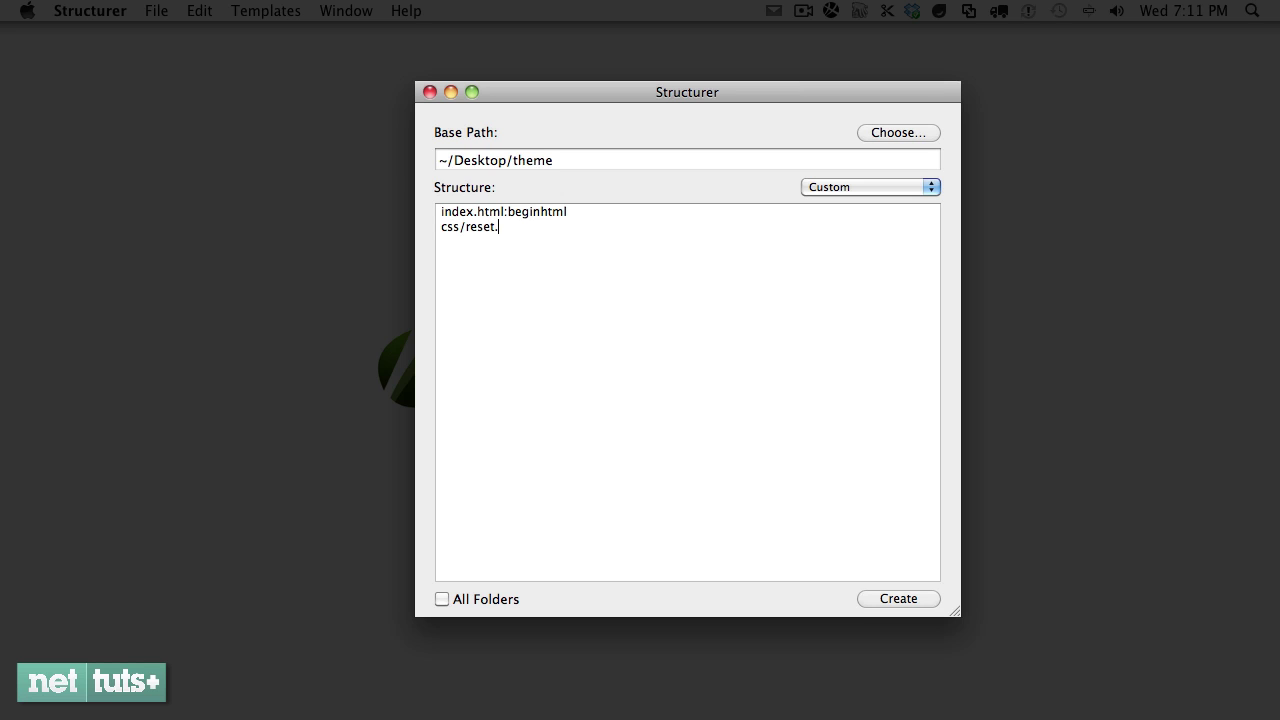
{"action": "type", "text": "css:reset"}
{"action": "left_click", "coordinate": [887, 597]}
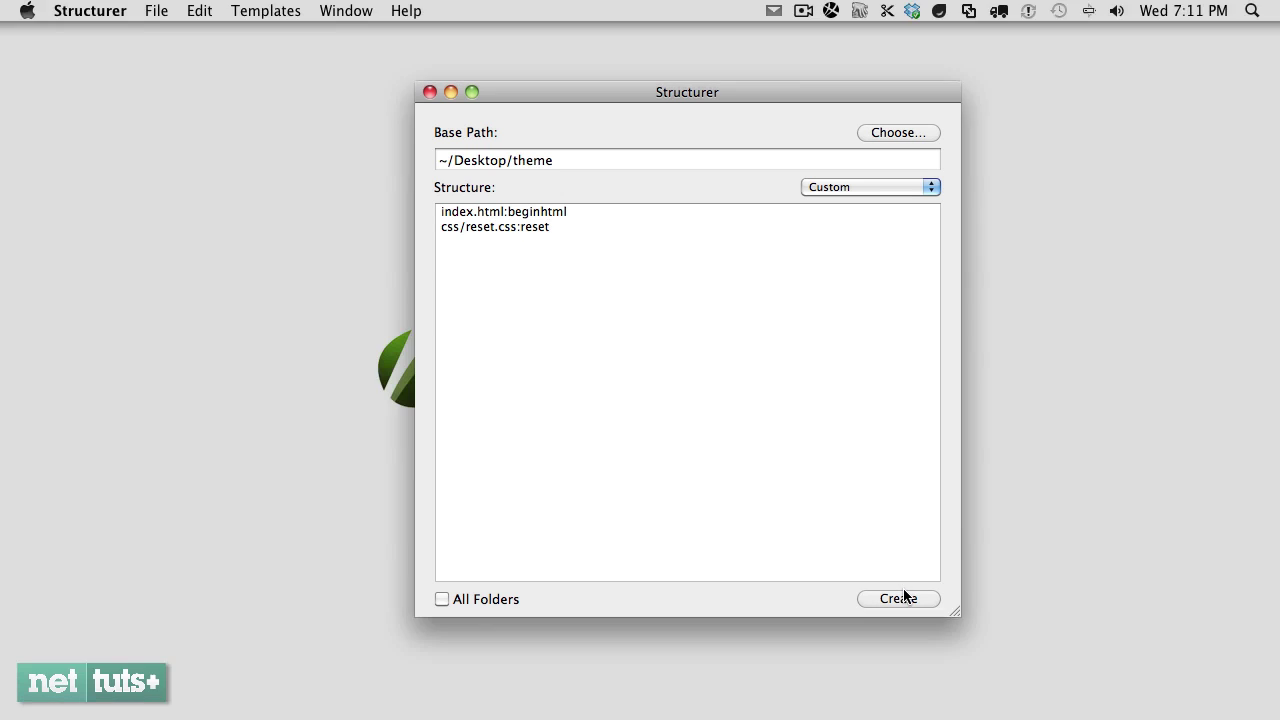
Step: Preview reset.css inside the theme folder's css folder to check its generated rules, and close the folder
{"action": "double_click", "coordinate": [1211, 56]}
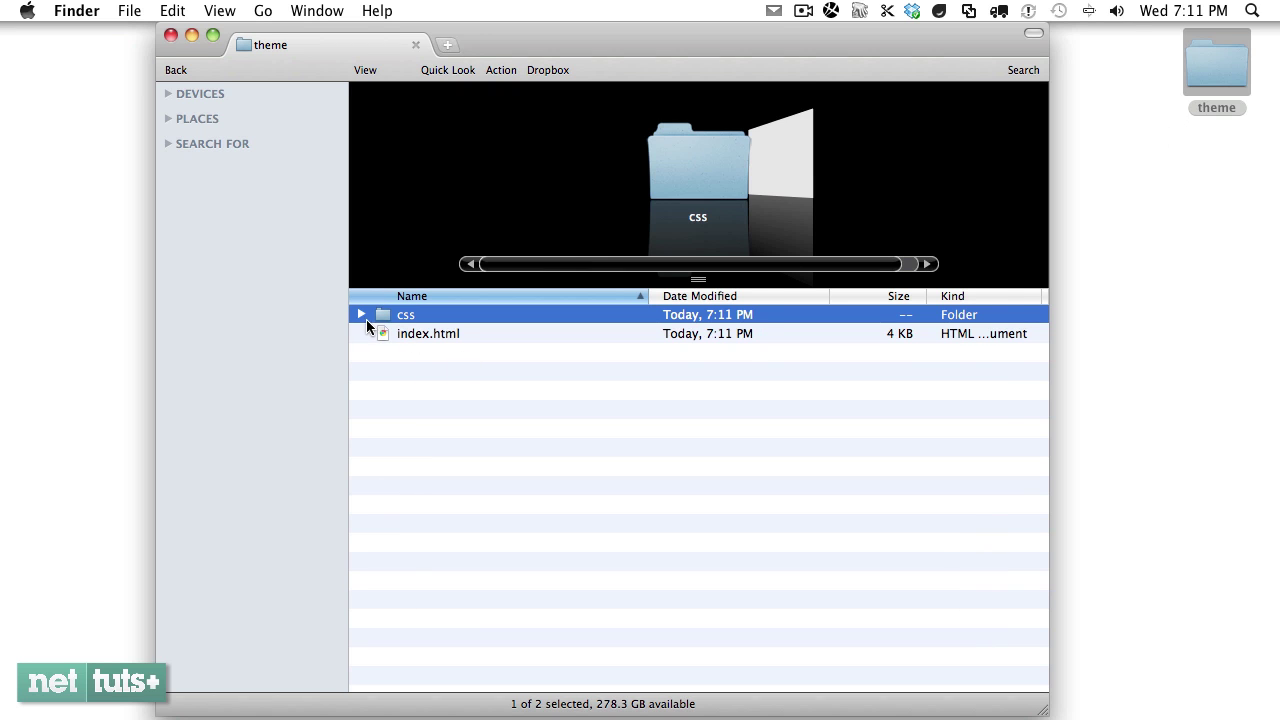
{"action": "left_click", "coordinate": [361, 314]}
{"action": "left_click", "coordinate": [440, 334]}
{"action": "key", "text": "space"}
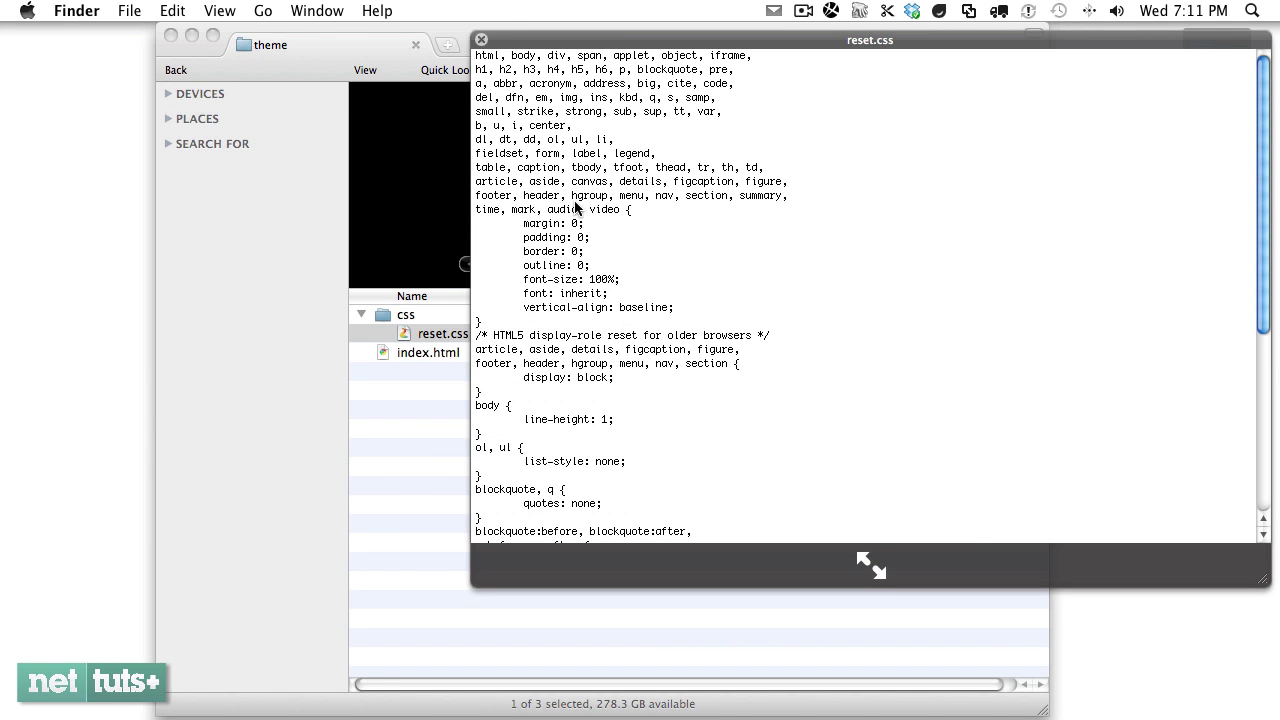
{"action": "left_click", "coordinate": [481, 39]}
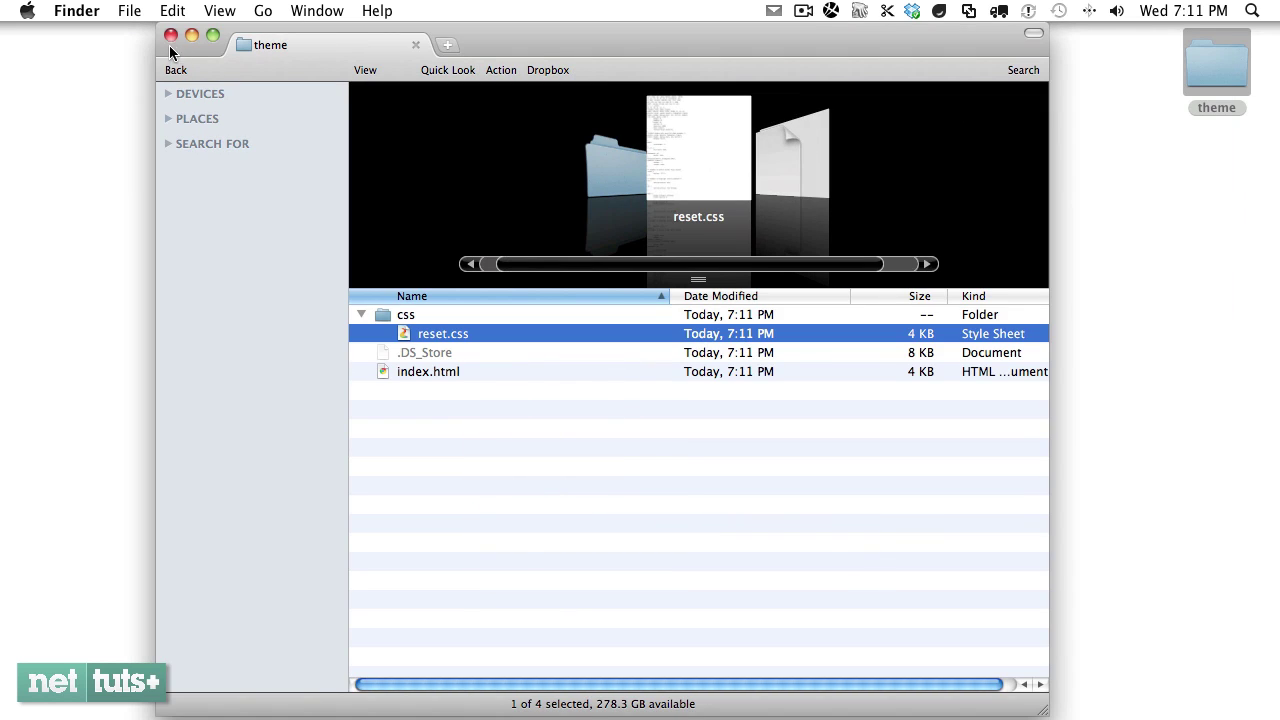
{"action": "left_click", "coordinate": [170, 35]}
Step: Switch to Google Chrome and copy the address of the Download CodeIgniter link on codeigniter.com
{"action": "mouse_move", "coordinate": [197, 716]}
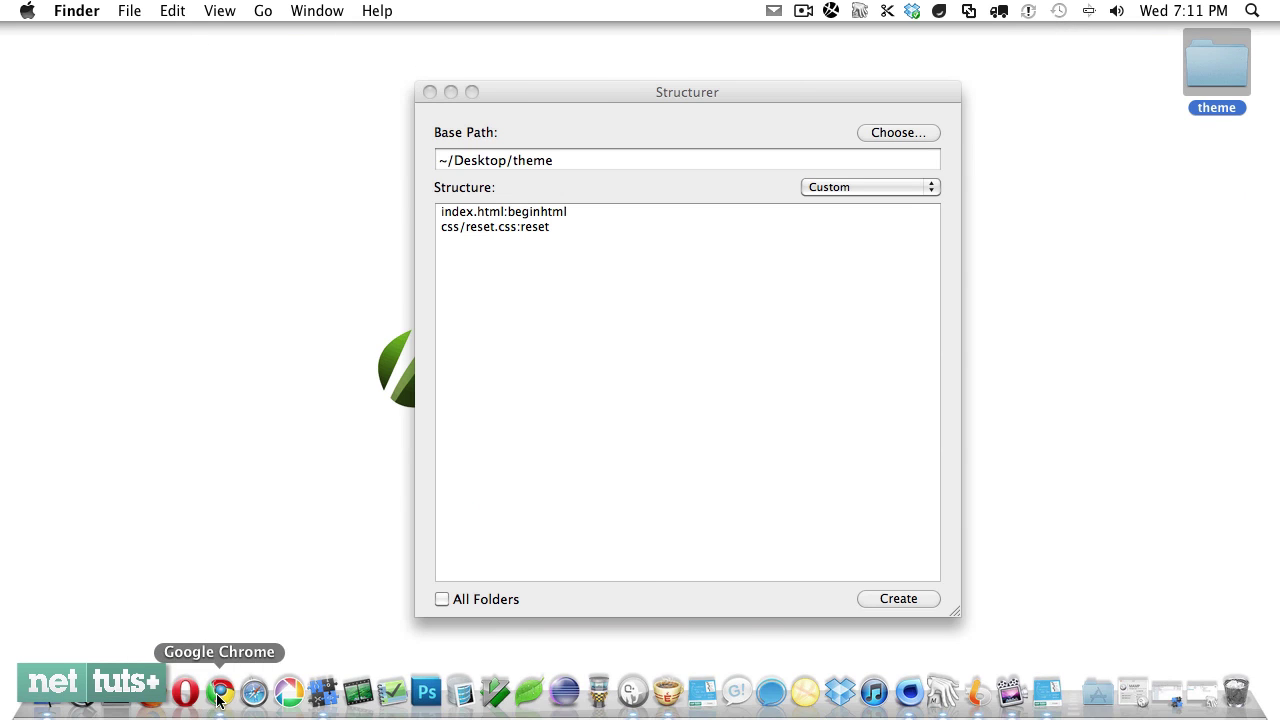
{"action": "left_click", "coordinate": [219, 694]}
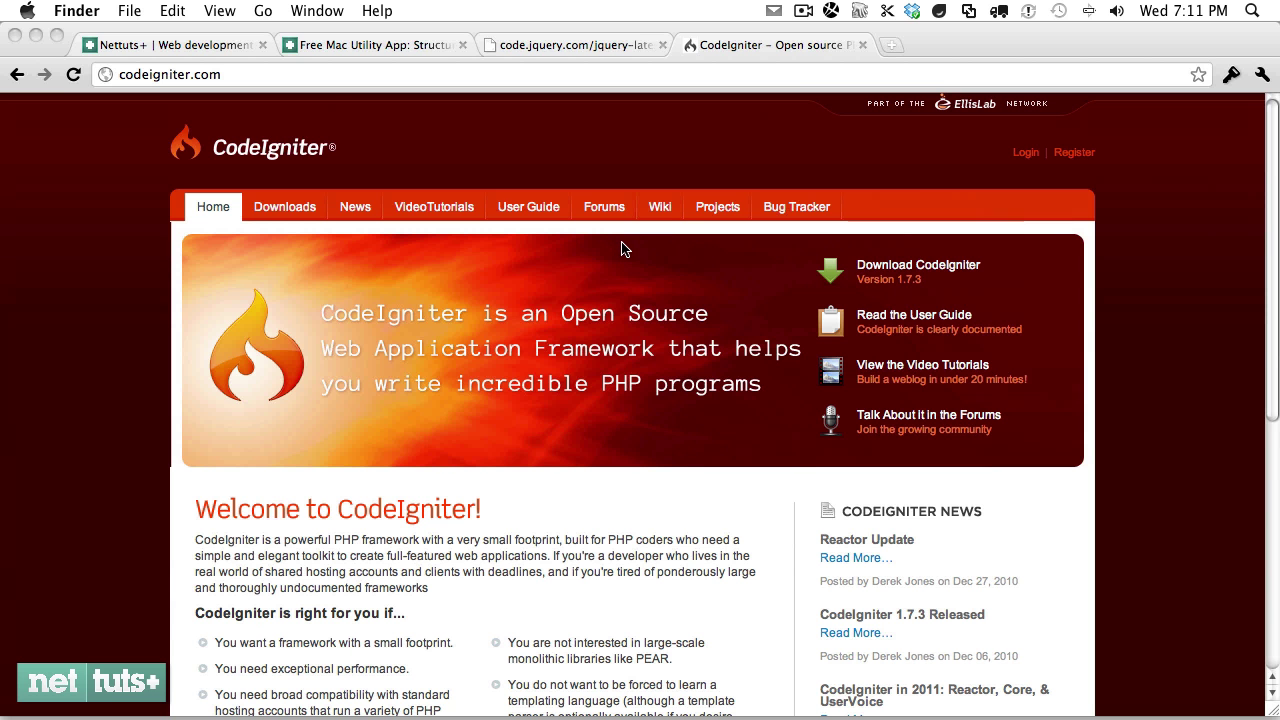
{"action": "left_click", "coordinate": [153, 82]}
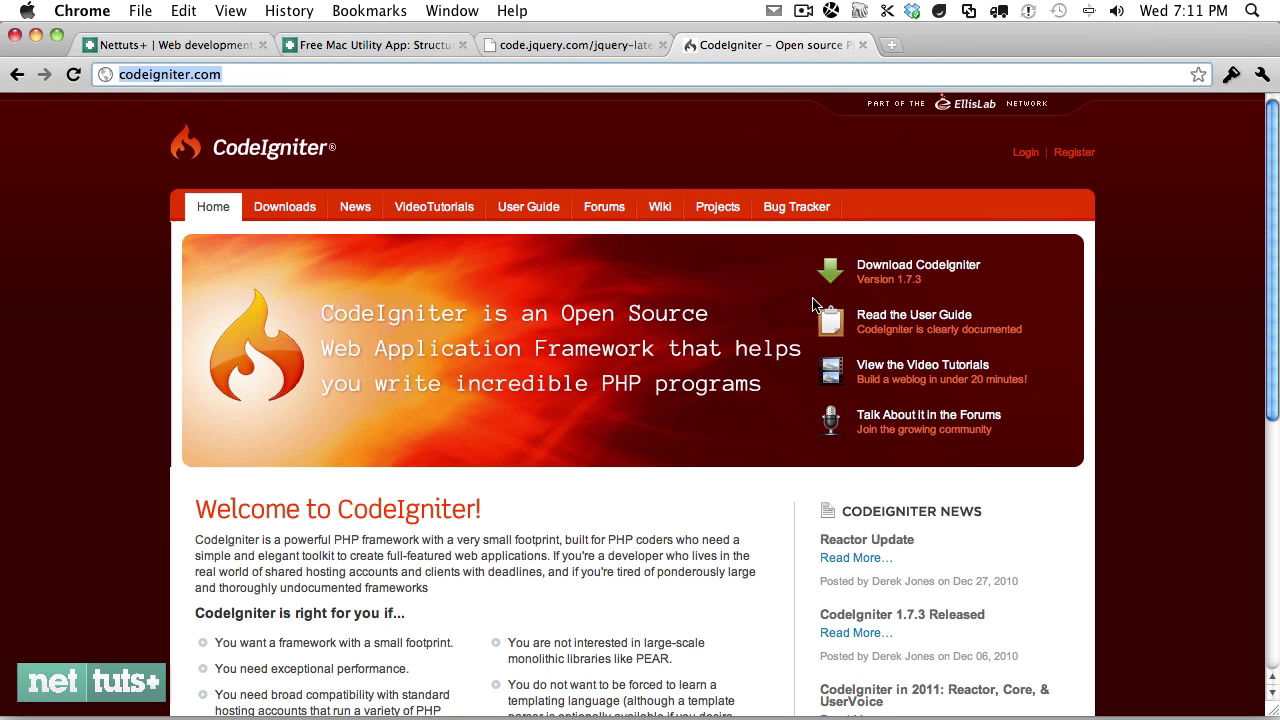
{"action": "right_click", "coordinate": [877, 267]}
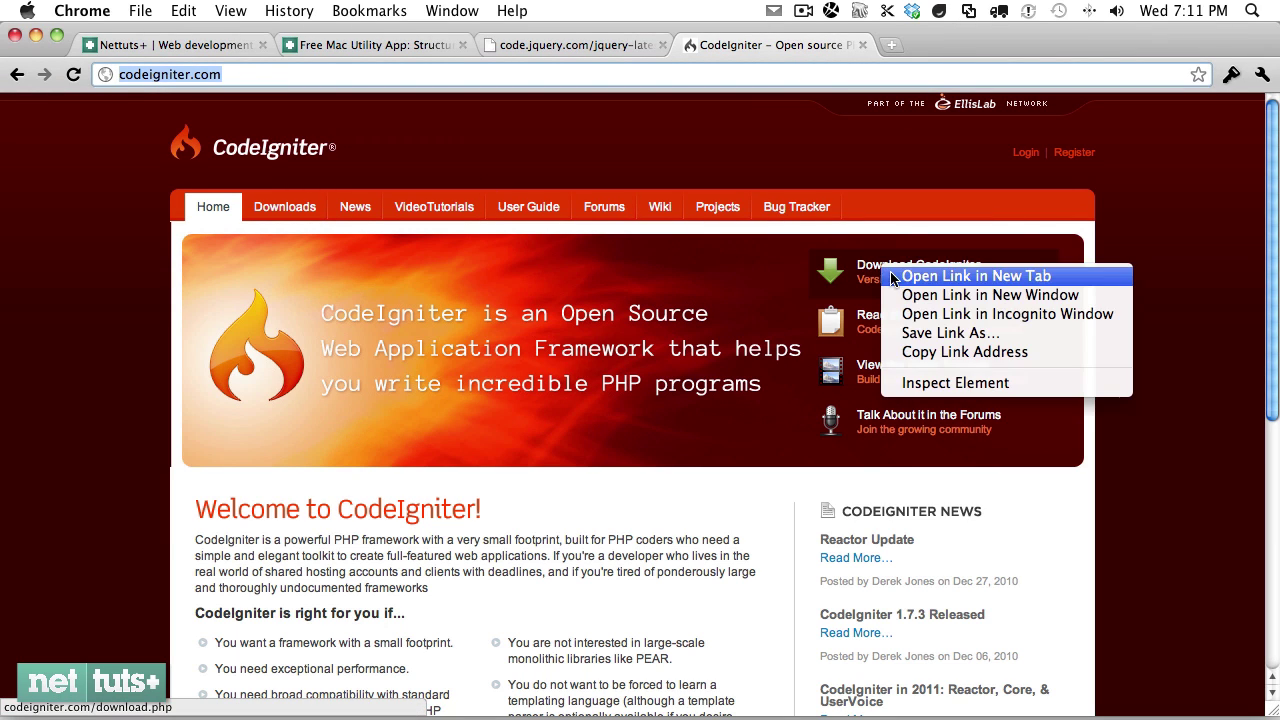
{"action": "left_click", "coordinate": [984, 356]}
Step: Switch to Structurer and add a File Contents Manager entry named "CodeIgniter" with the shortcut "ci"
{"action": "key", "text": "super+Tab"}
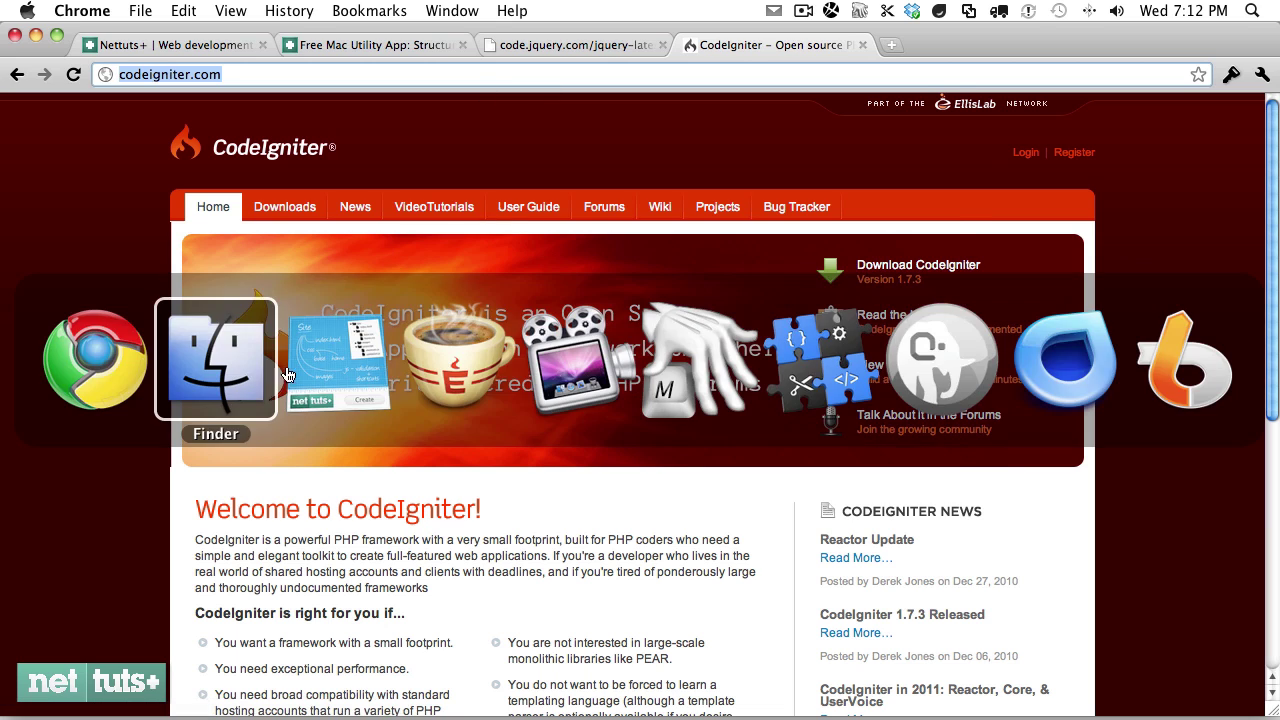
{"action": "left_click", "coordinate": [308, 357]}
{"action": "left_click", "coordinate": [242, 10]}
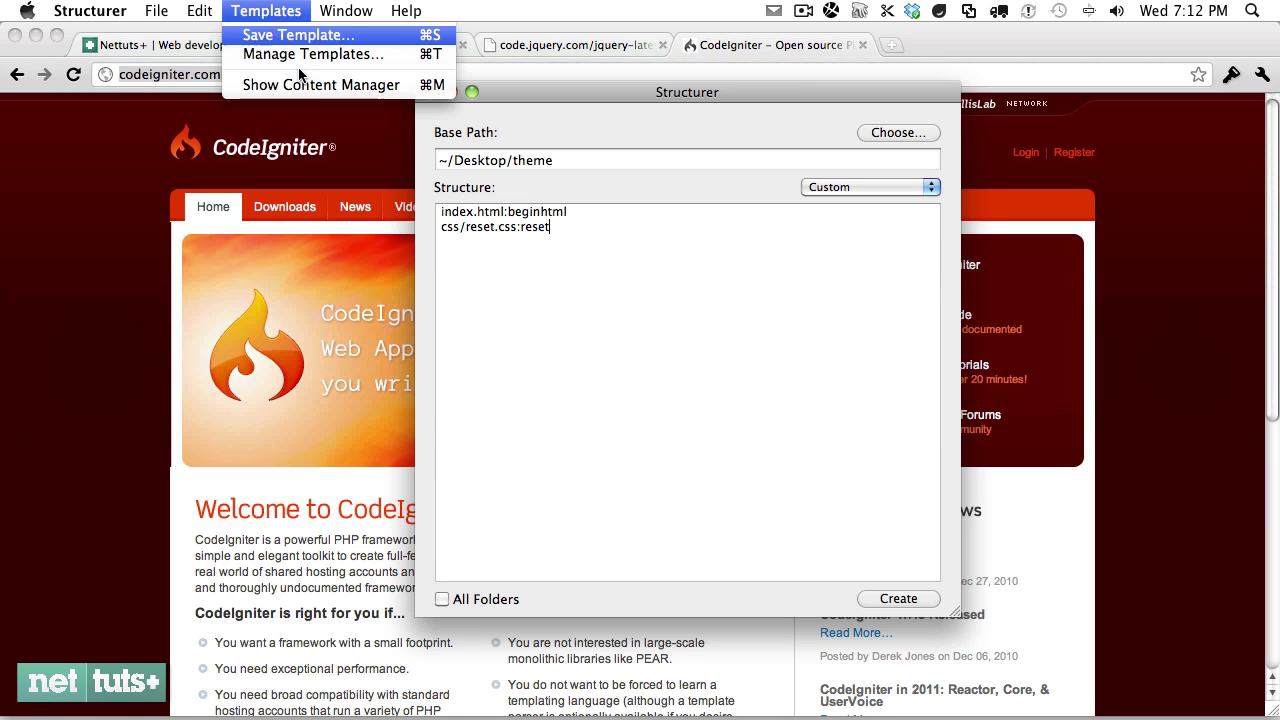
{"action": "left_click", "coordinate": [333, 85]}
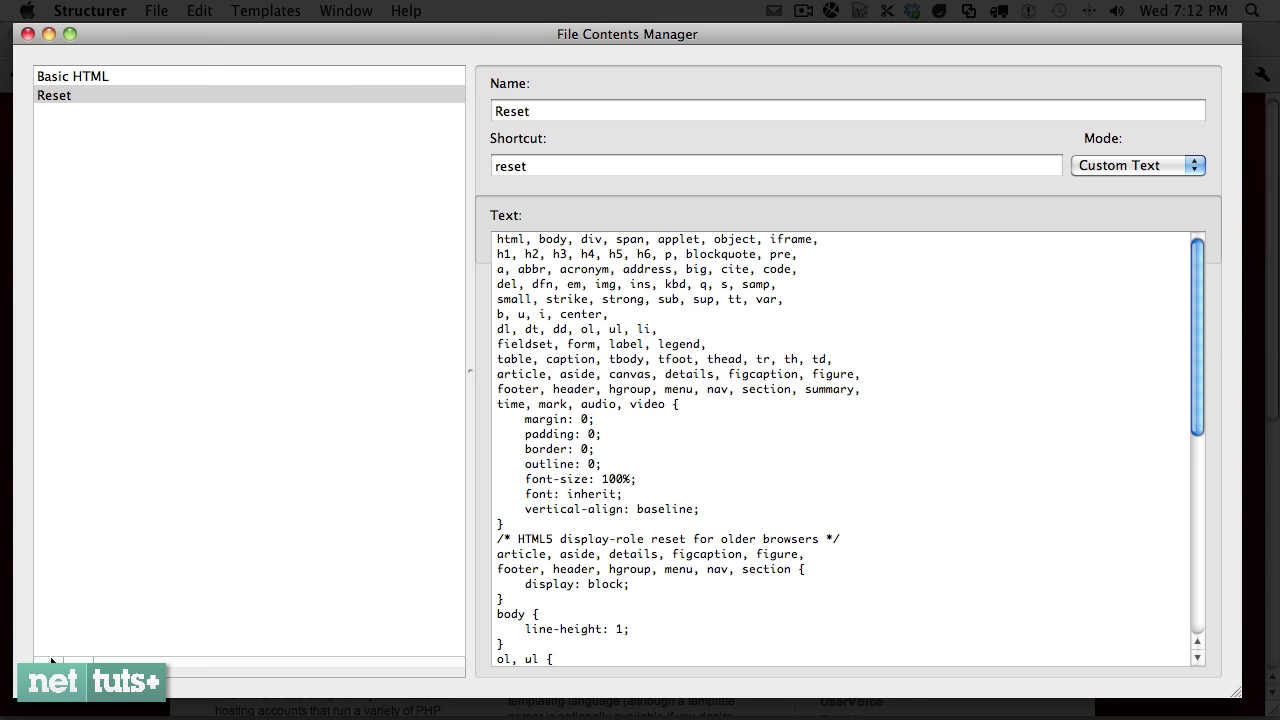
{"action": "left_click", "coordinate": [51, 661]}
{"action": "type", "text": "CodeIgniter"}
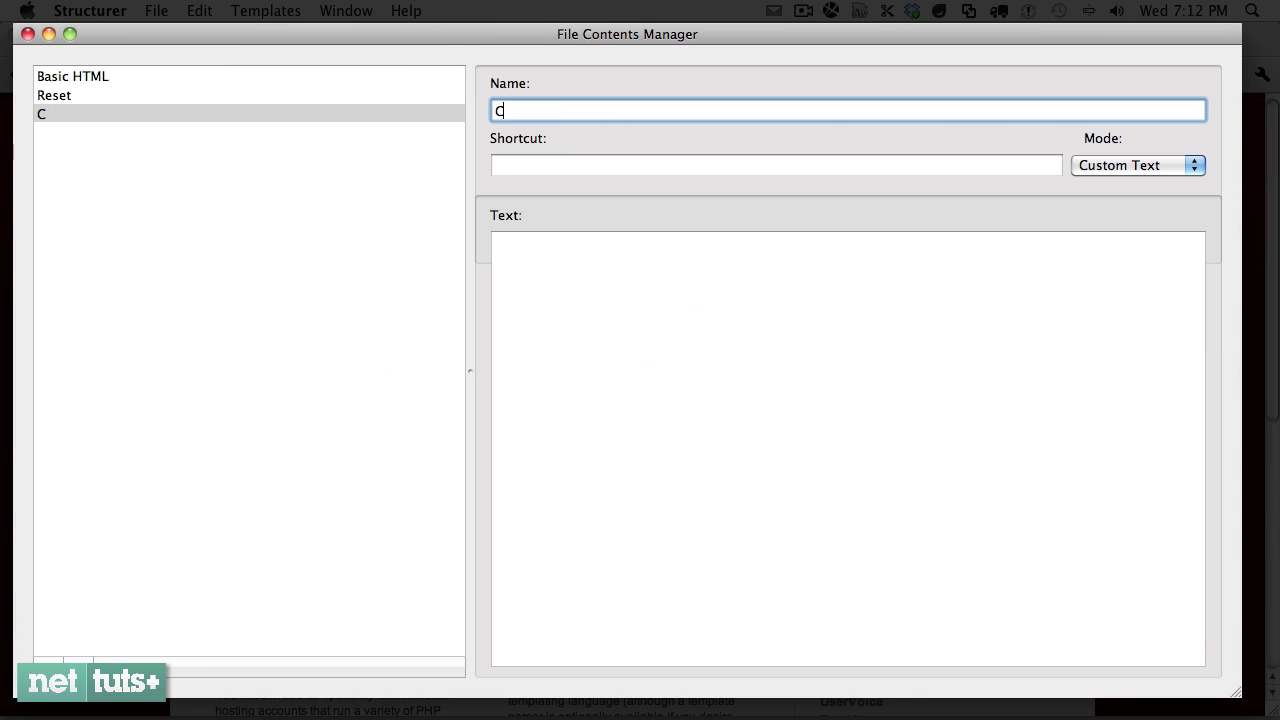
{"action": "key", "text": "Tab"}
{"action": "type", "text": "ci"}
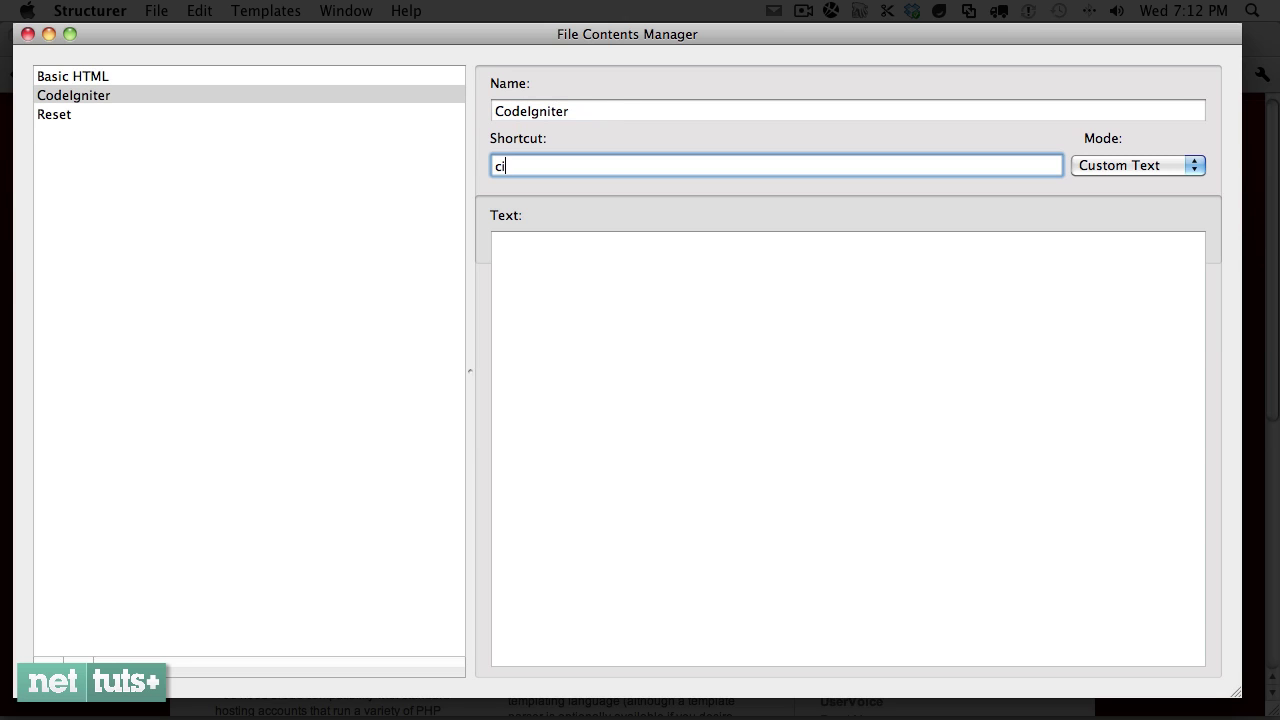
Step: Set the CodeIgniter entry's mode to URL, paste the copied download address as its URL, and close the manager
{"action": "left_click", "coordinate": [1148, 162]}
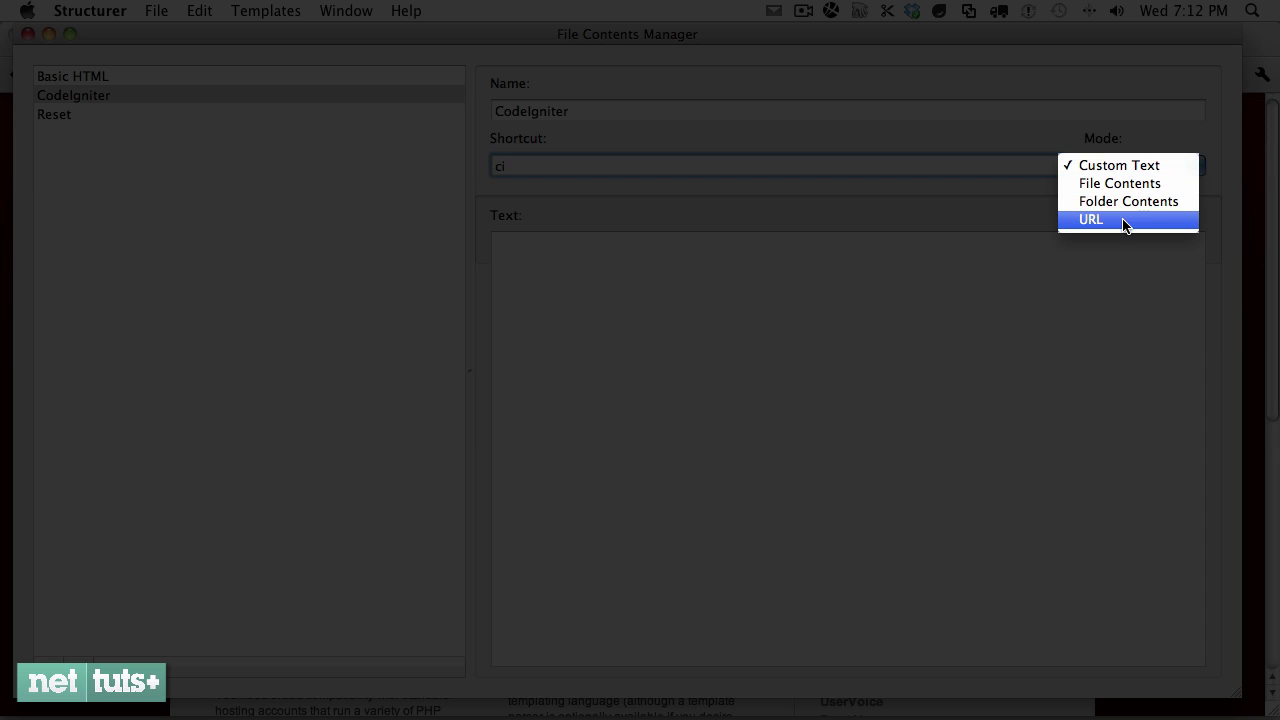
{"action": "left_click", "coordinate": [1121, 220]}
{"action": "left_click", "coordinate": [661, 248]}
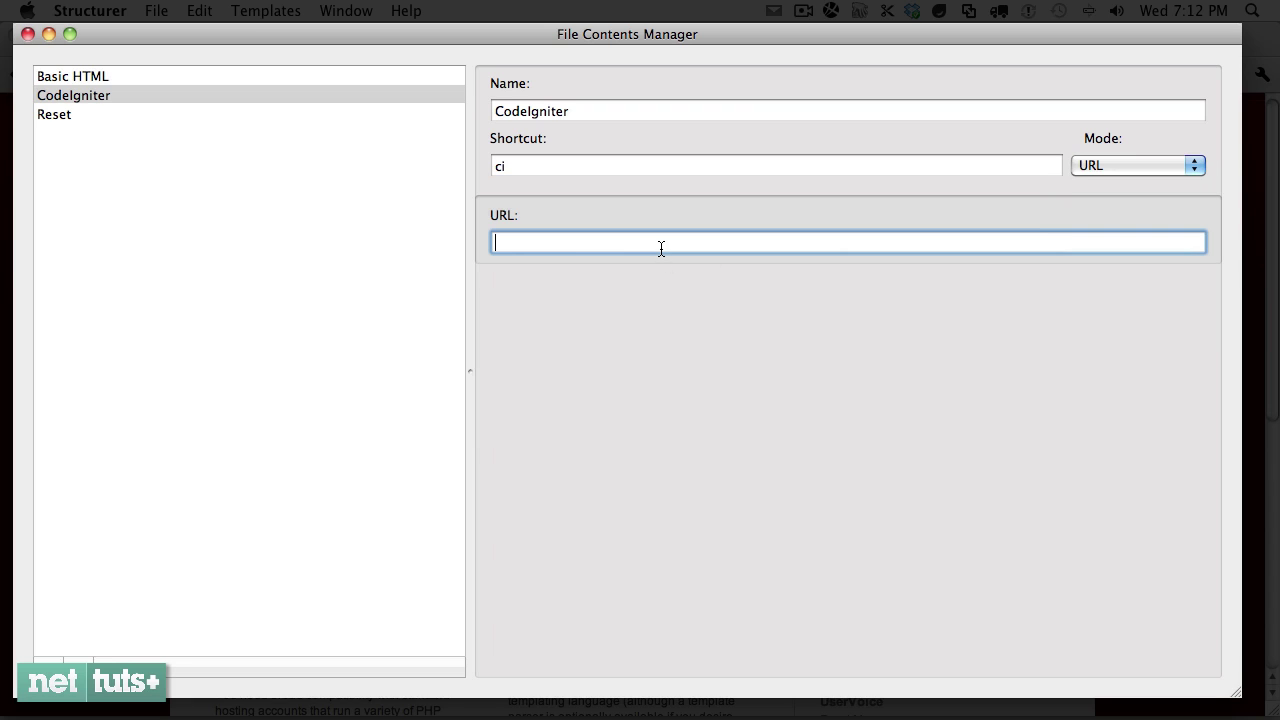
{"action": "key", "text": "super+v"}
{"action": "left_click", "coordinate": [27, 33]}
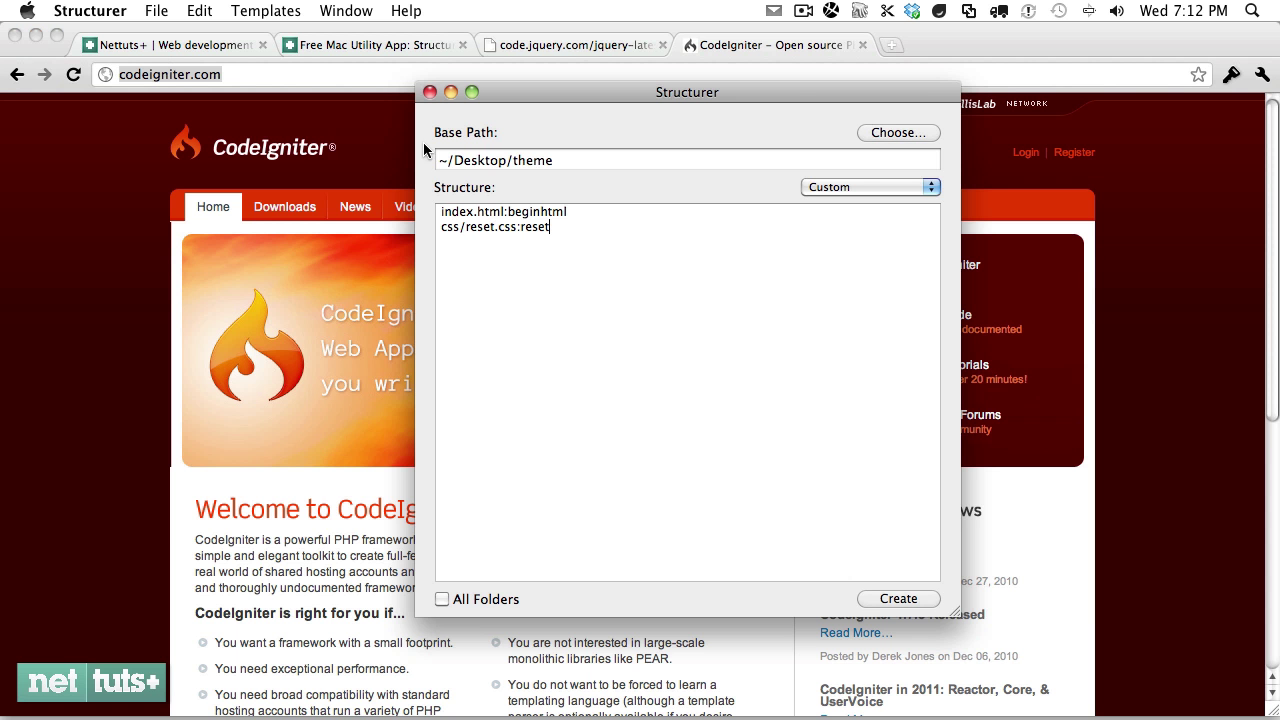
Step: Hide Chrome and replace the structure with codeigniter/:ci
{"action": "left_click", "coordinate": [347, 166]}
{"action": "key", "text": "super+h"}
{"action": "key", "text": "super+a"}
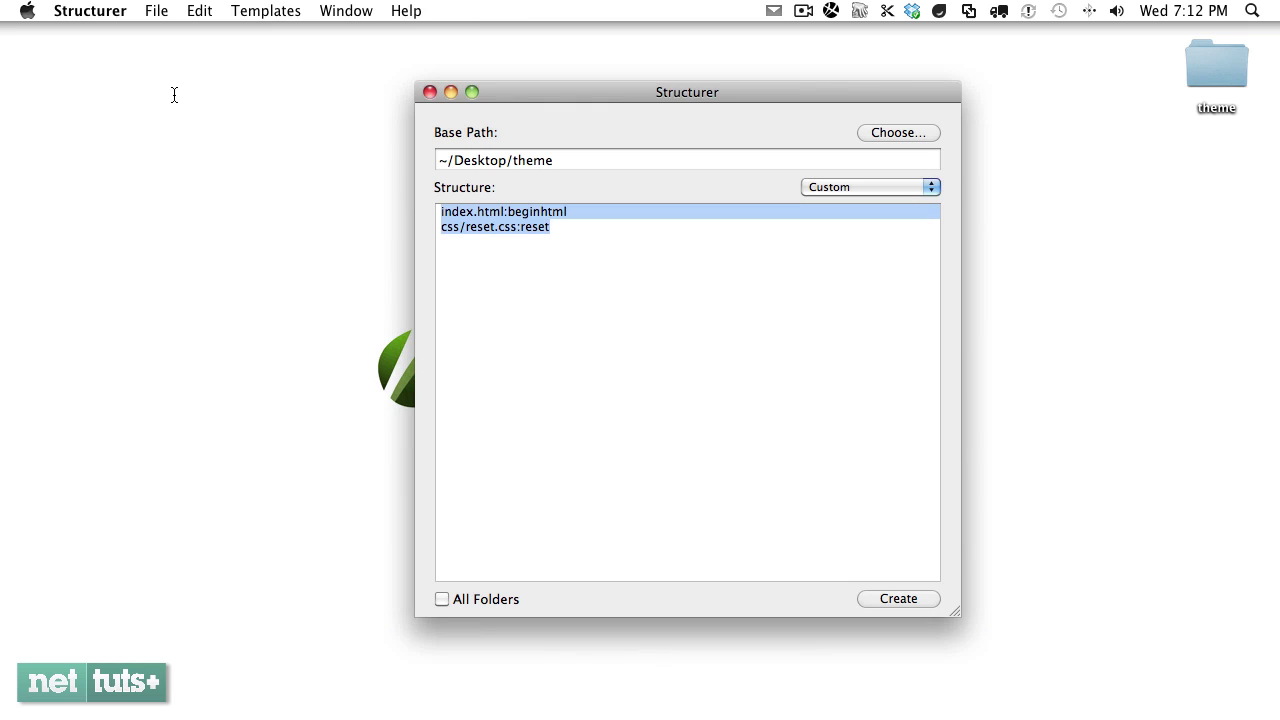
{"action": "type", "text": "\\"}
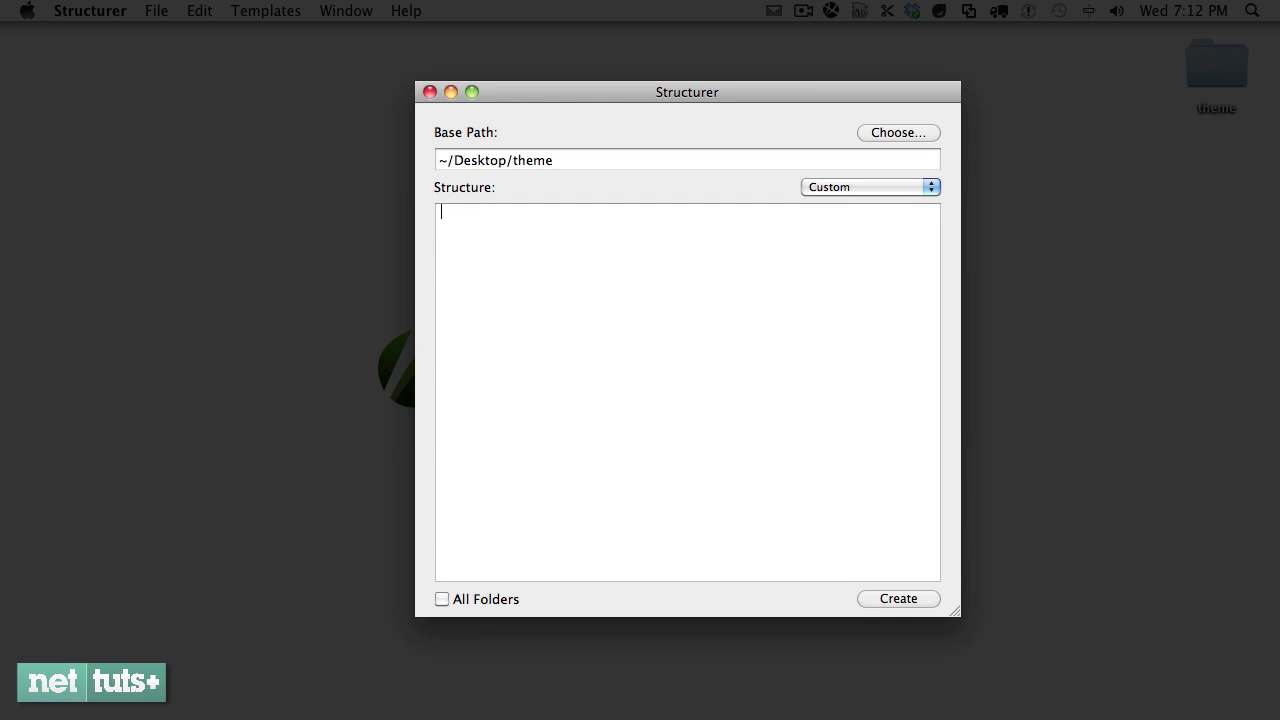
{"action": "type", "text": "codeigniter/:ci"}
Step: Replace the structure with only :ci and create it in ~/Desktop/theme
{"action": "key", "text": "super+a"}
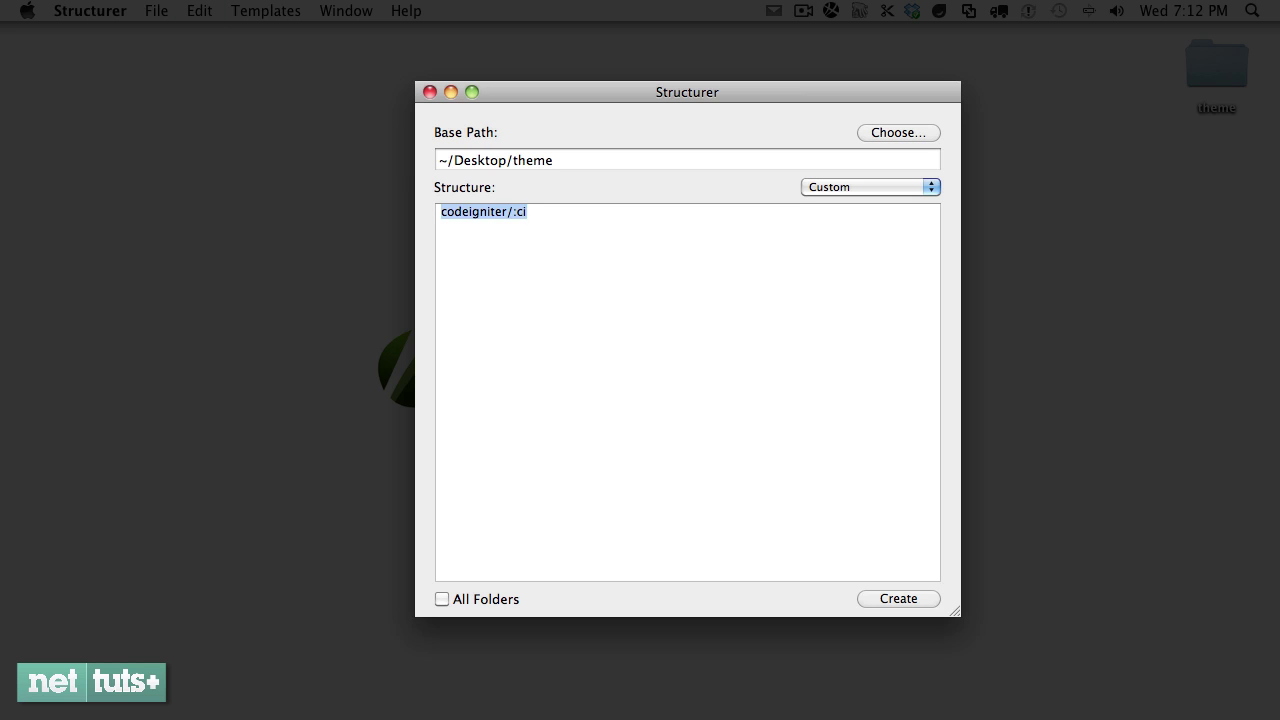
{"action": "key", "text": "BackSpace"}
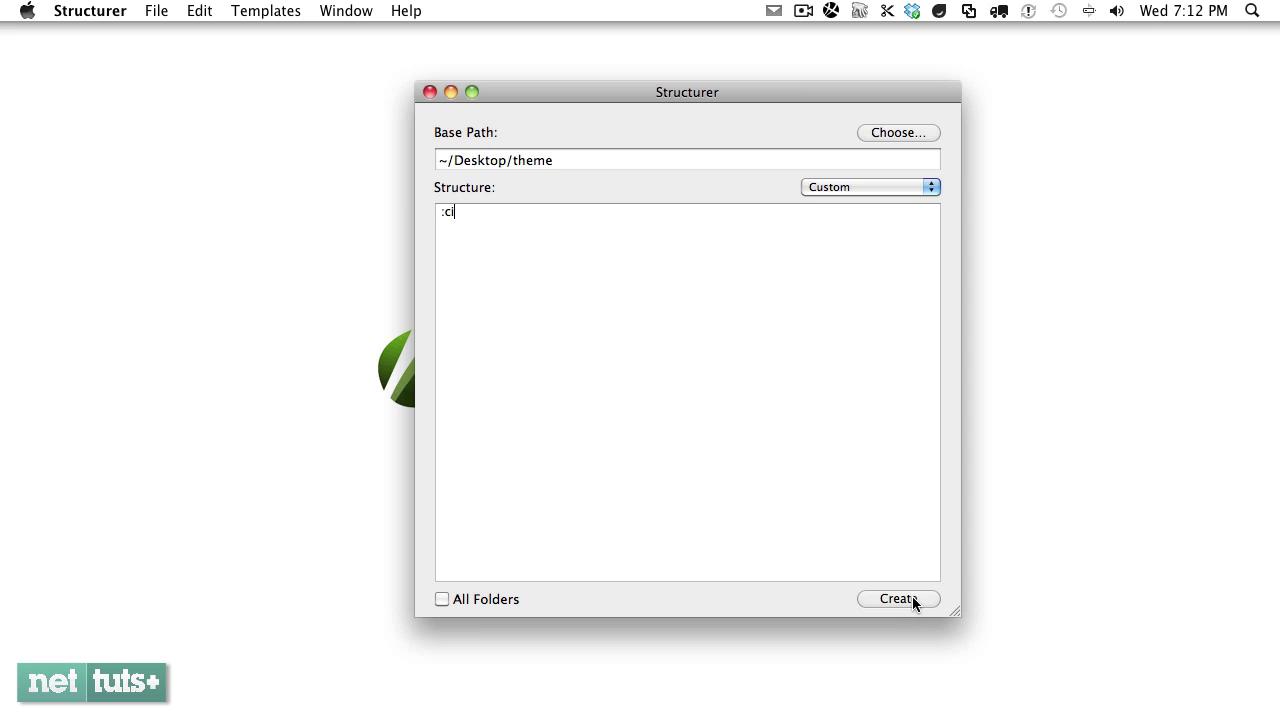
{"action": "left_click", "coordinate": [912, 598]}
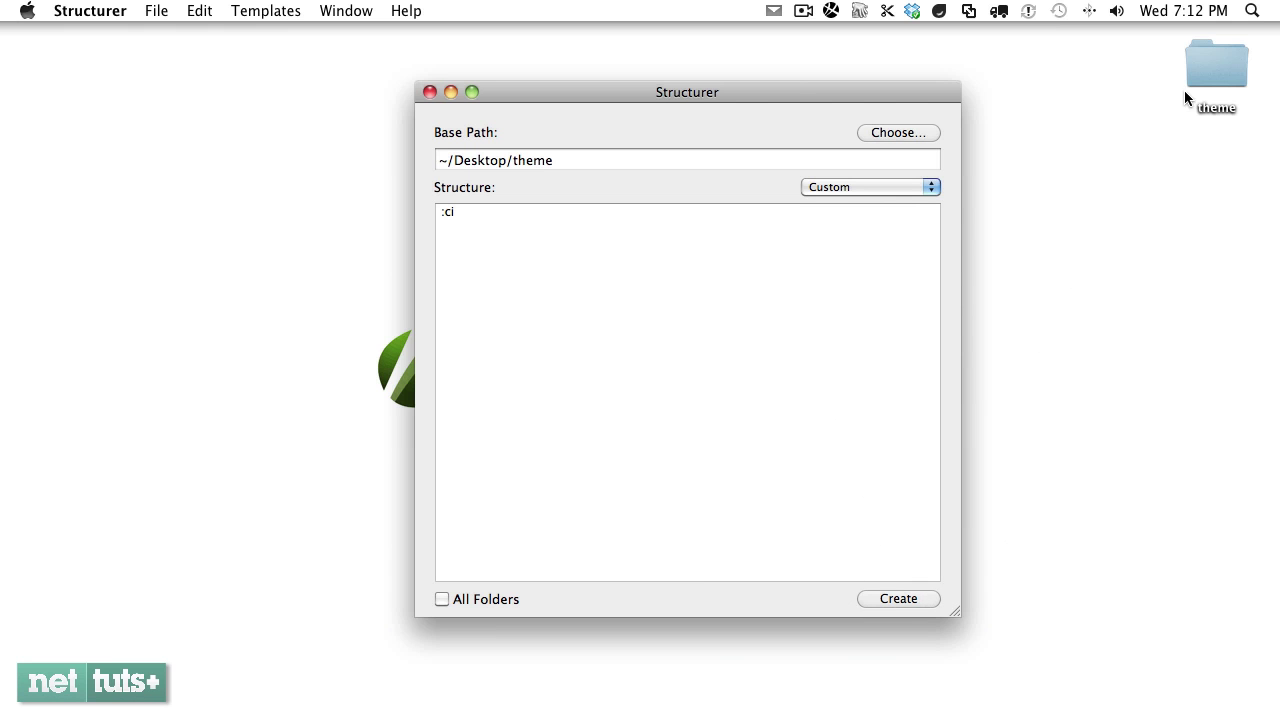
Step: Open the theme folder on the desktop to check the files generated from the CodeIgniter entry
{"action": "left_click", "coordinate": [1220, 66]}
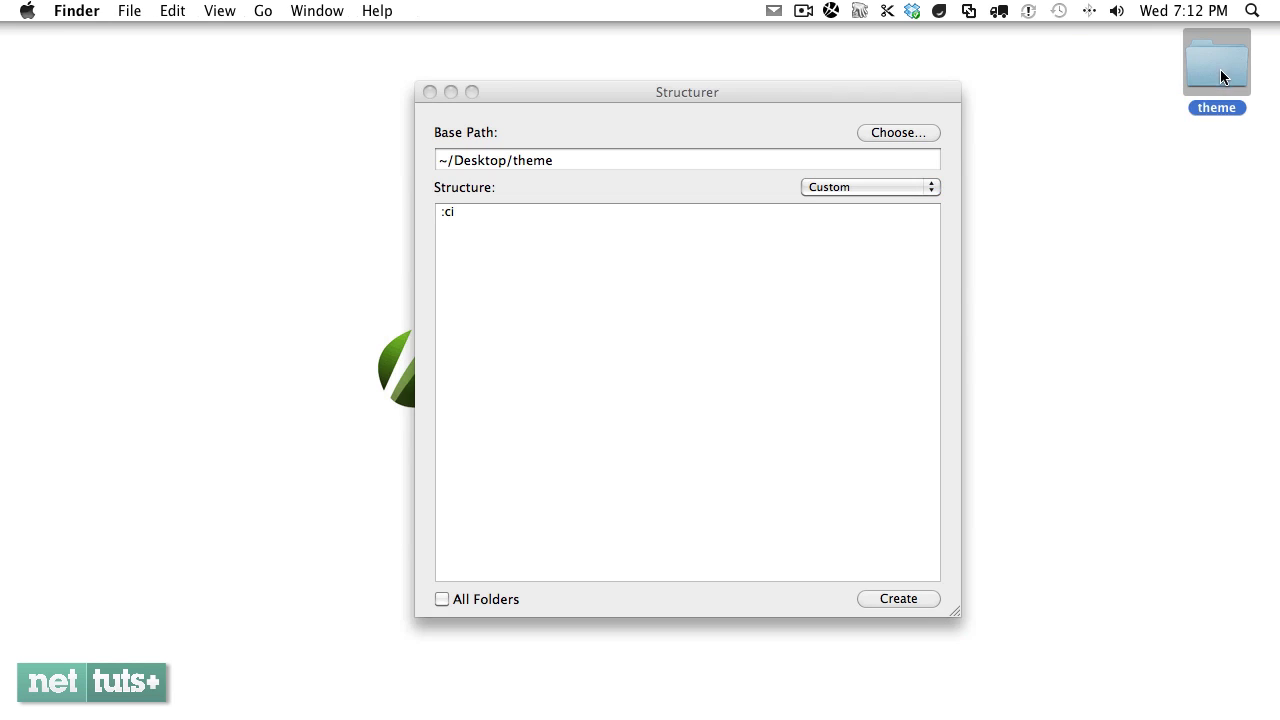
{"action": "double_click", "coordinate": [1220, 69]}
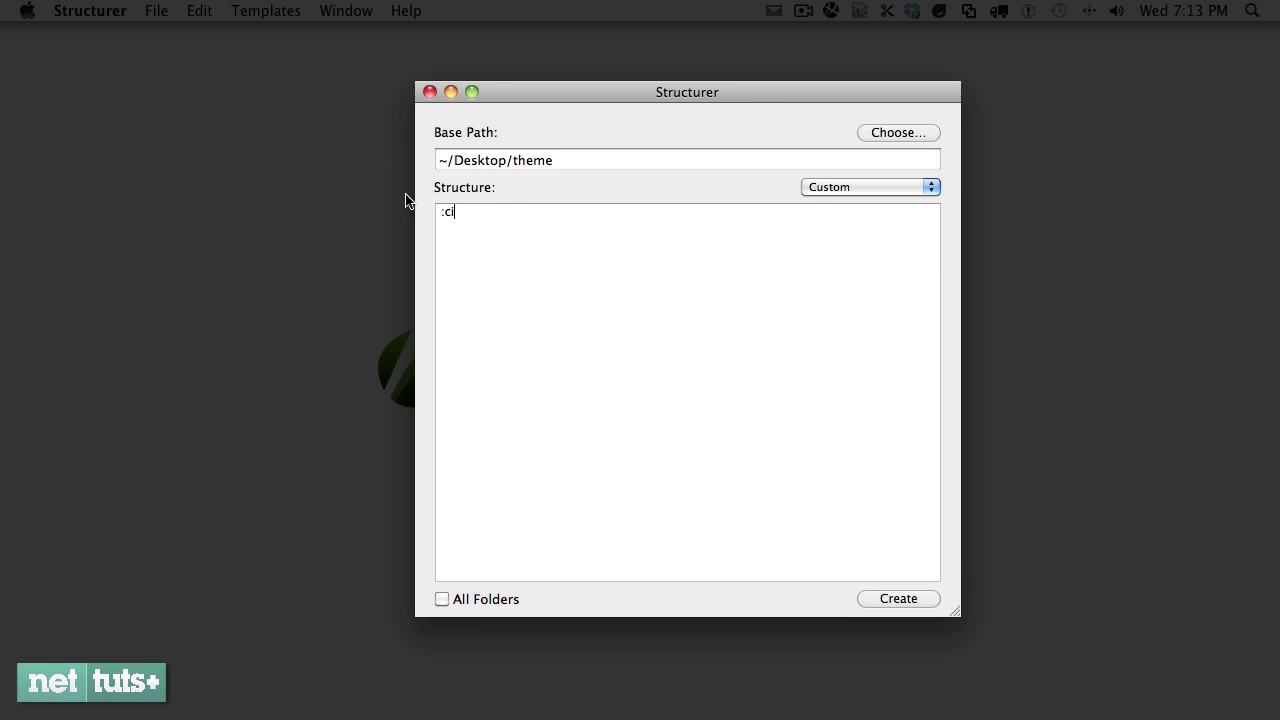
Step: Add a content entry named Local jQuery with the shortcut jquery in the File Contents Manager
{"action": "left_click", "coordinate": [240, 9]}
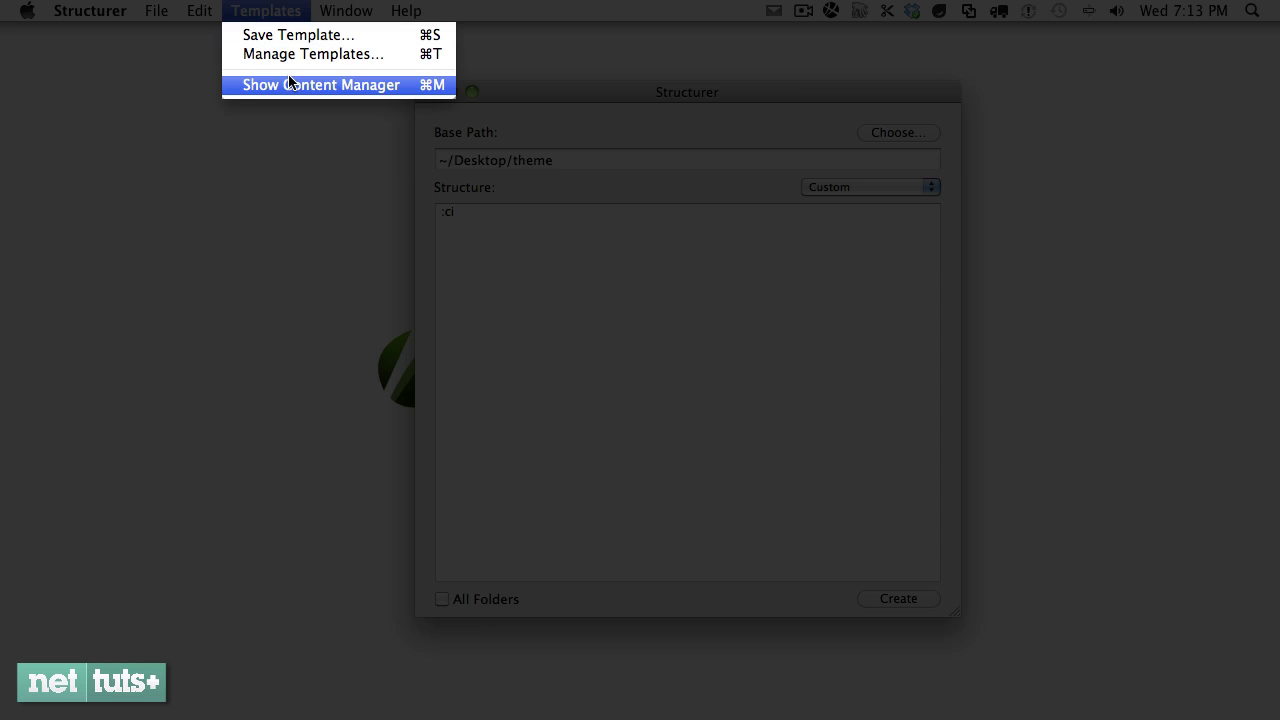
{"action": "left_click", "coordinate": [290, 84]}
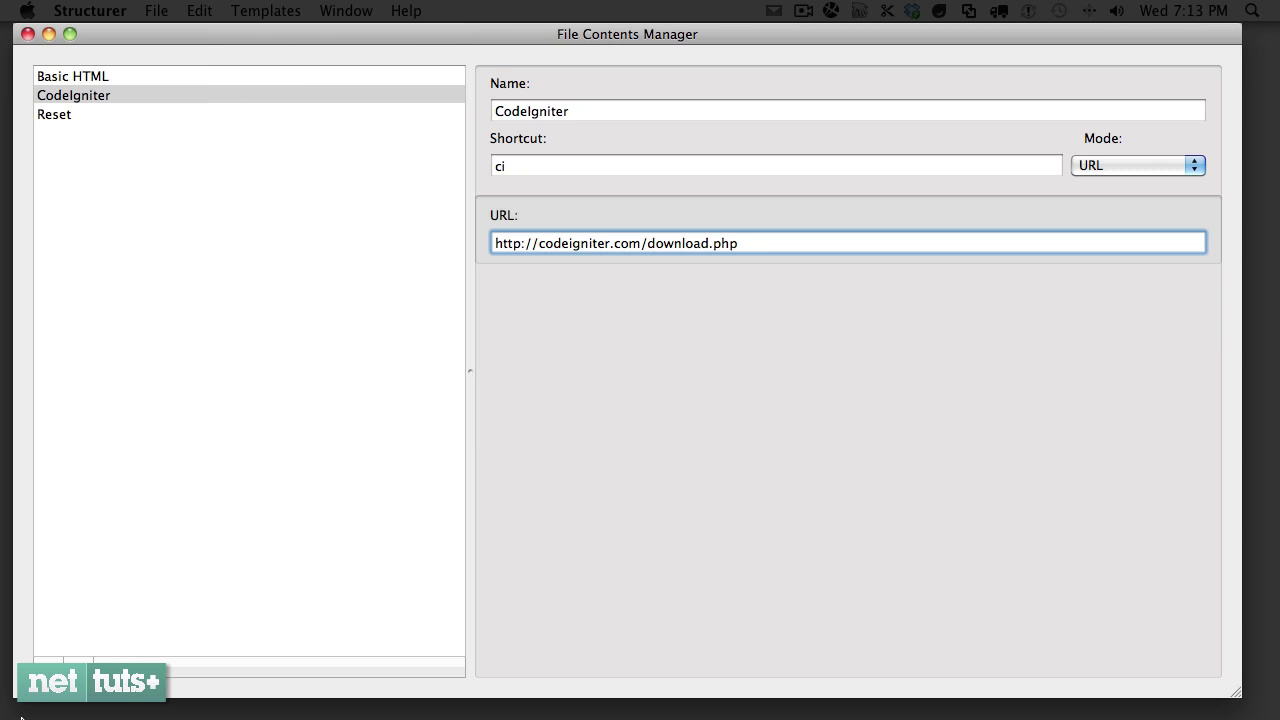
{"action": "left_click", "coordinate": [48, 666]}
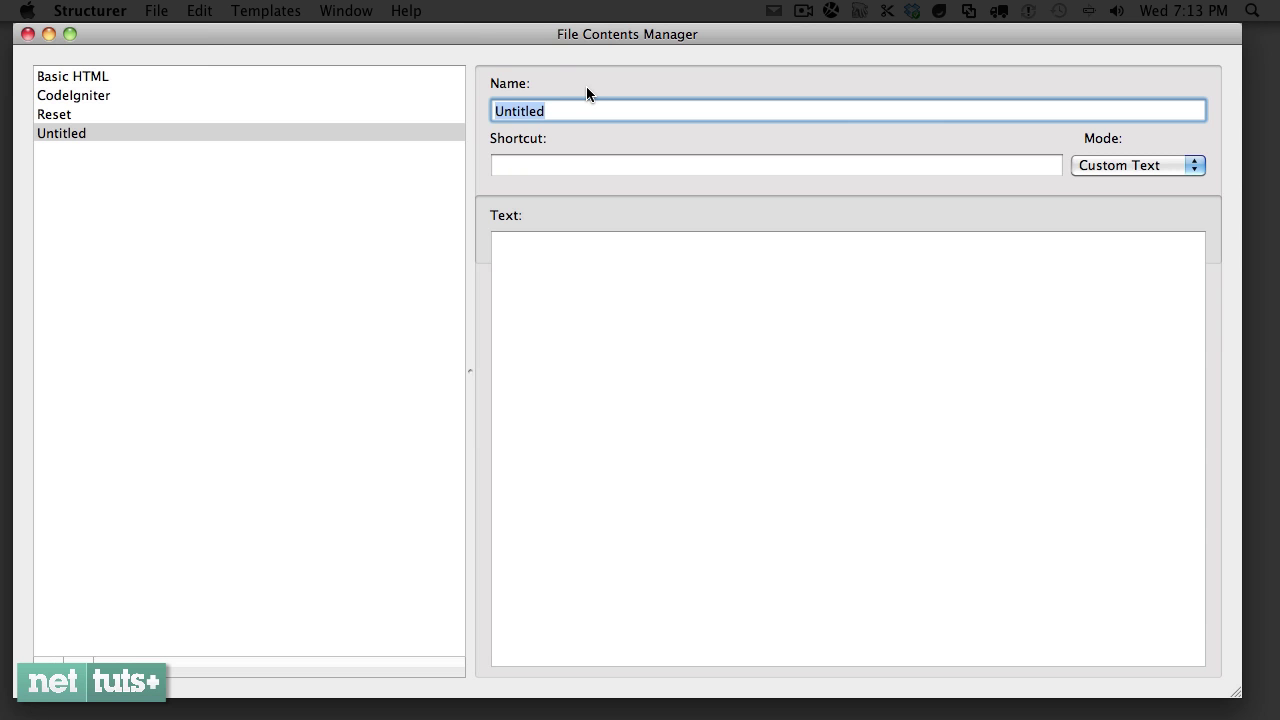
{"action": "type", "text": "jQuery"}
{"action": "key", "text": "Tab"}
{"action": "key", "text": "shift+Tab"}
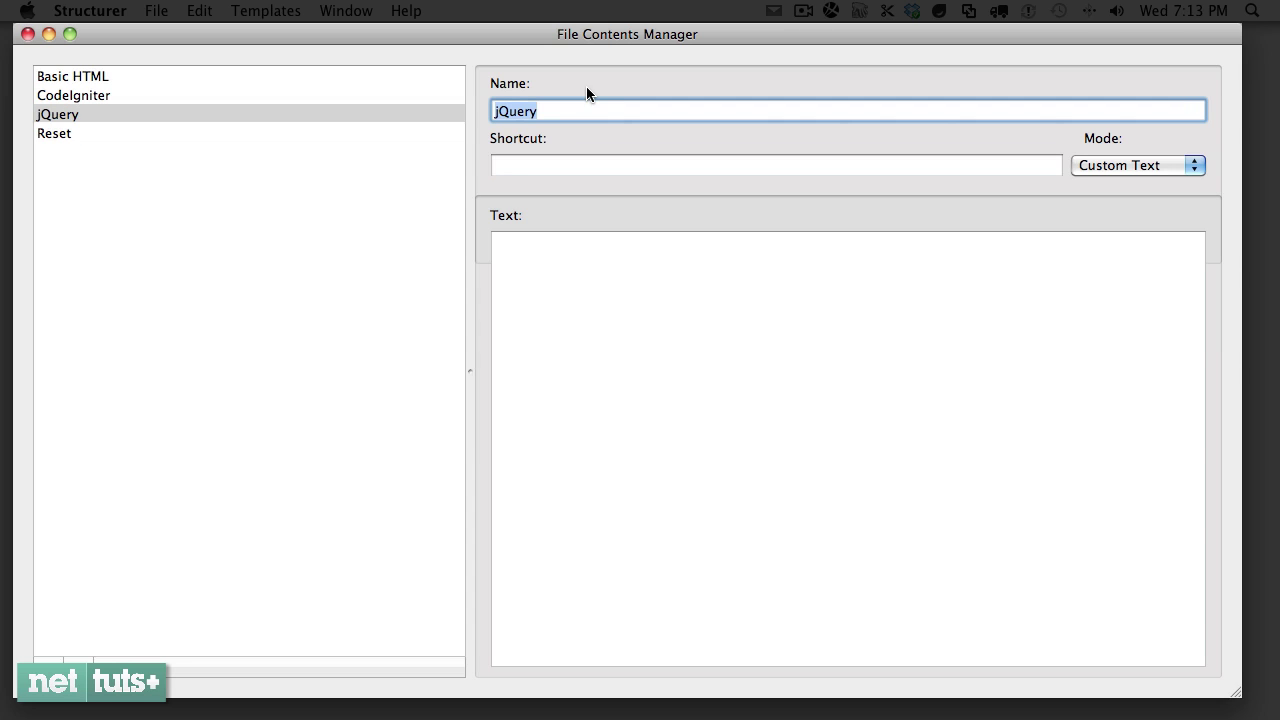
{"action": "key", "text": "Left"}
{"action": "type", "text": "Local"}
{"action": "key", "text": "Tab"}
{"action": "type", "text": "jquer"}
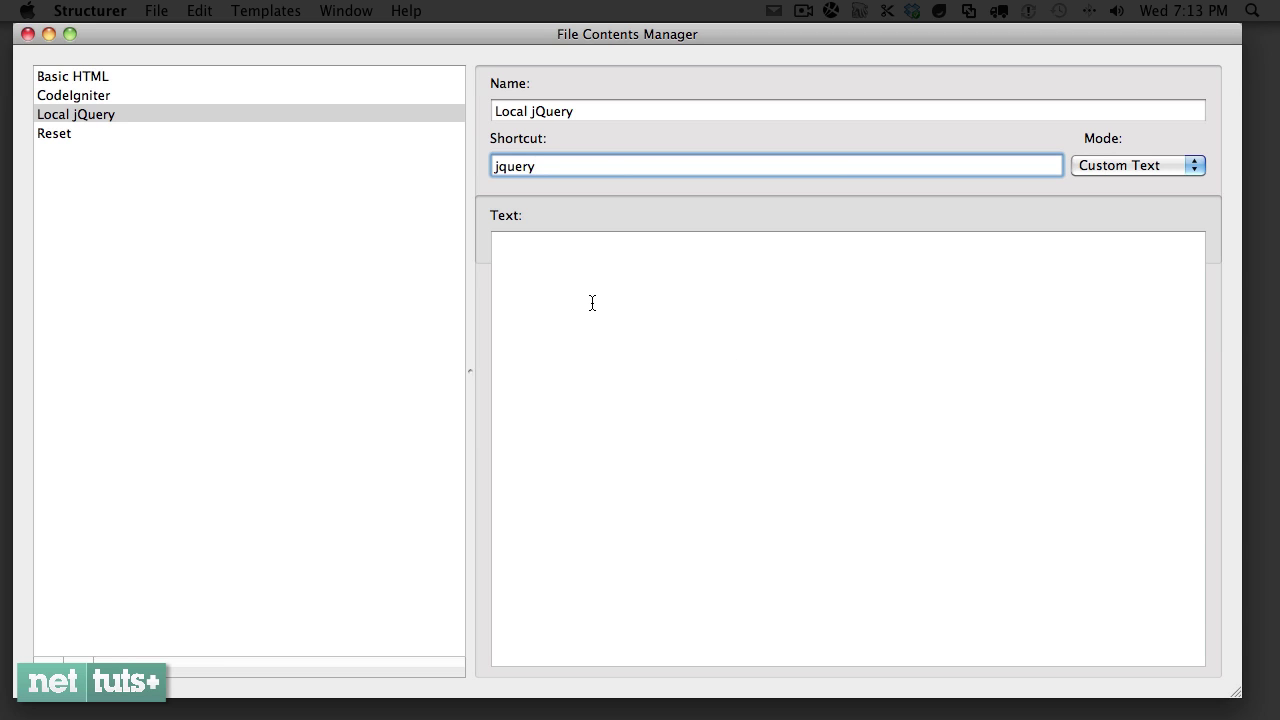
{"action": "left_click", "coordinate": [1122, 170]}
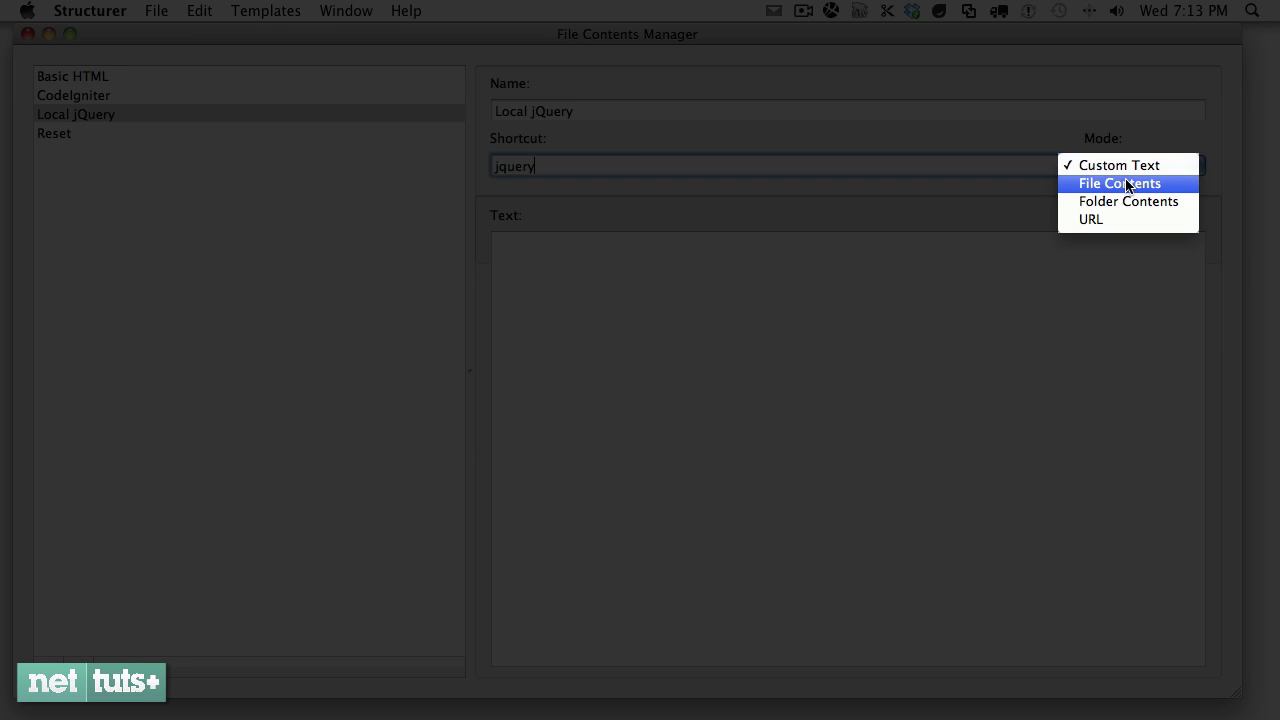
{"action": "left_click", "coordinate": [1095, 219]}
{"action": "left_click", "coordinate": [599, 245]}
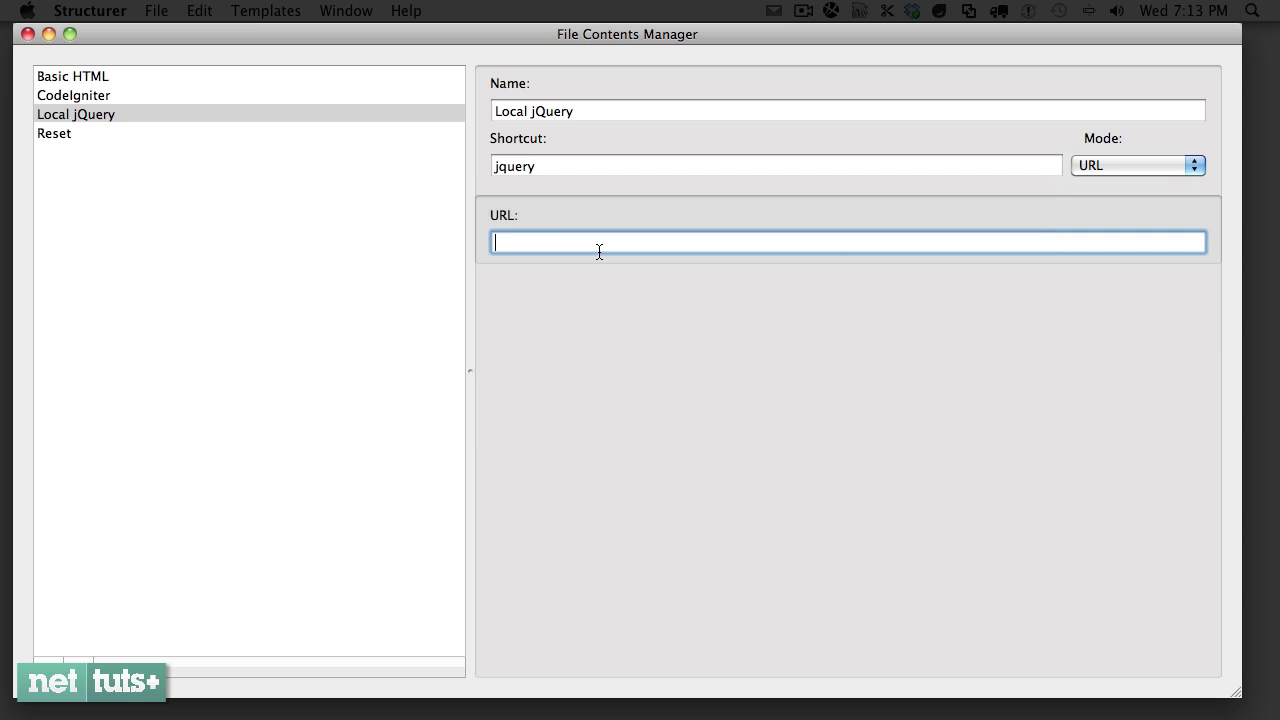
{"action": "type", "text": "http://code.jquery.com/jquery-latest.js"}
{"action": "left_click_drag", "start_coordinate": [756, 254], "coordinate": [463, 241]}
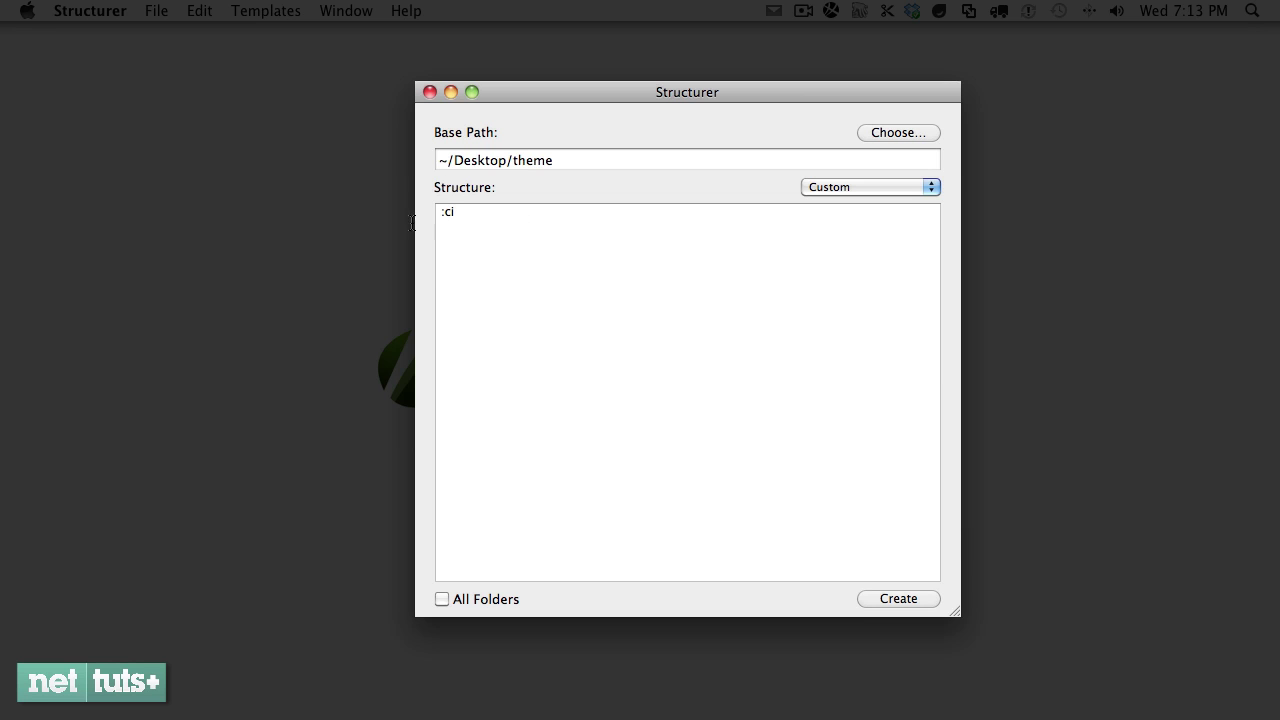
Step: Replace the structure with js/jquery.js:jquery and create it in ~/Desktop/theme
{"action": "key", "text": "BackSpace"}
{"action": "type", "text": "query.js:jquery"}
{"action": "key", "text": "super+Return"}
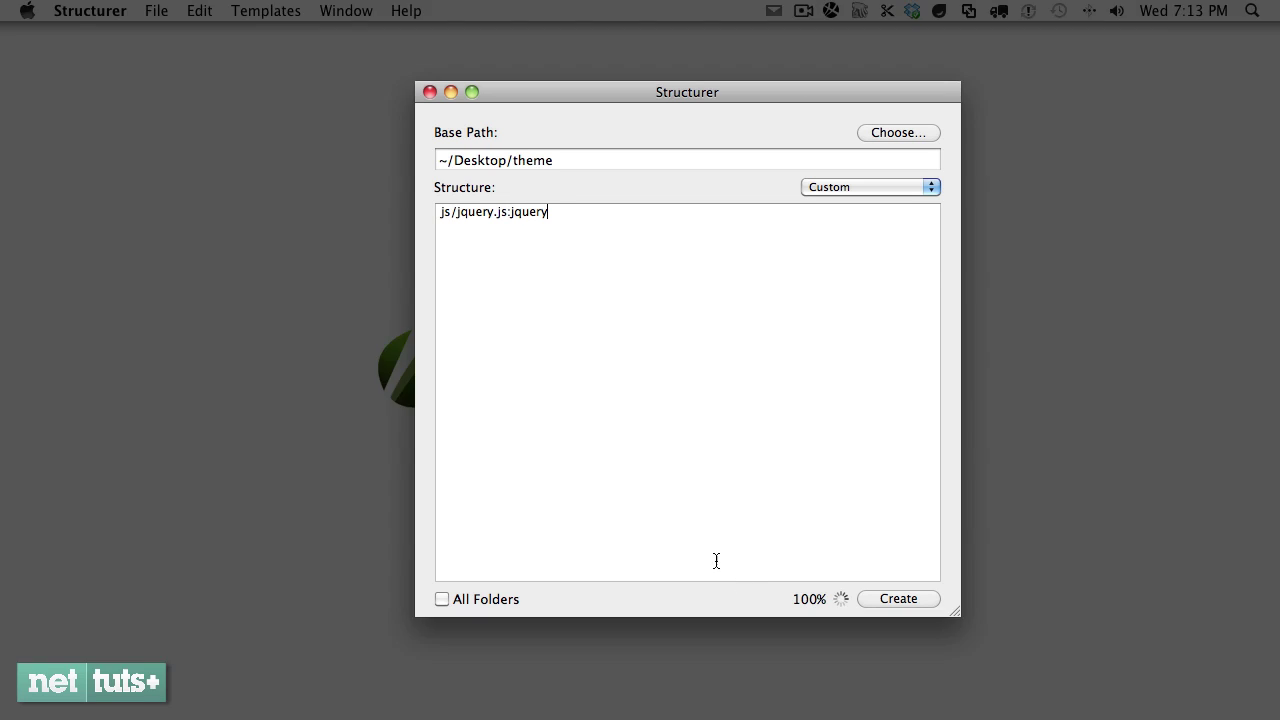
Step: Open the theme folder's js subfolder and preview the contents of jquery.js
{"action": "double_click", "coordinate": [1196, 52]}
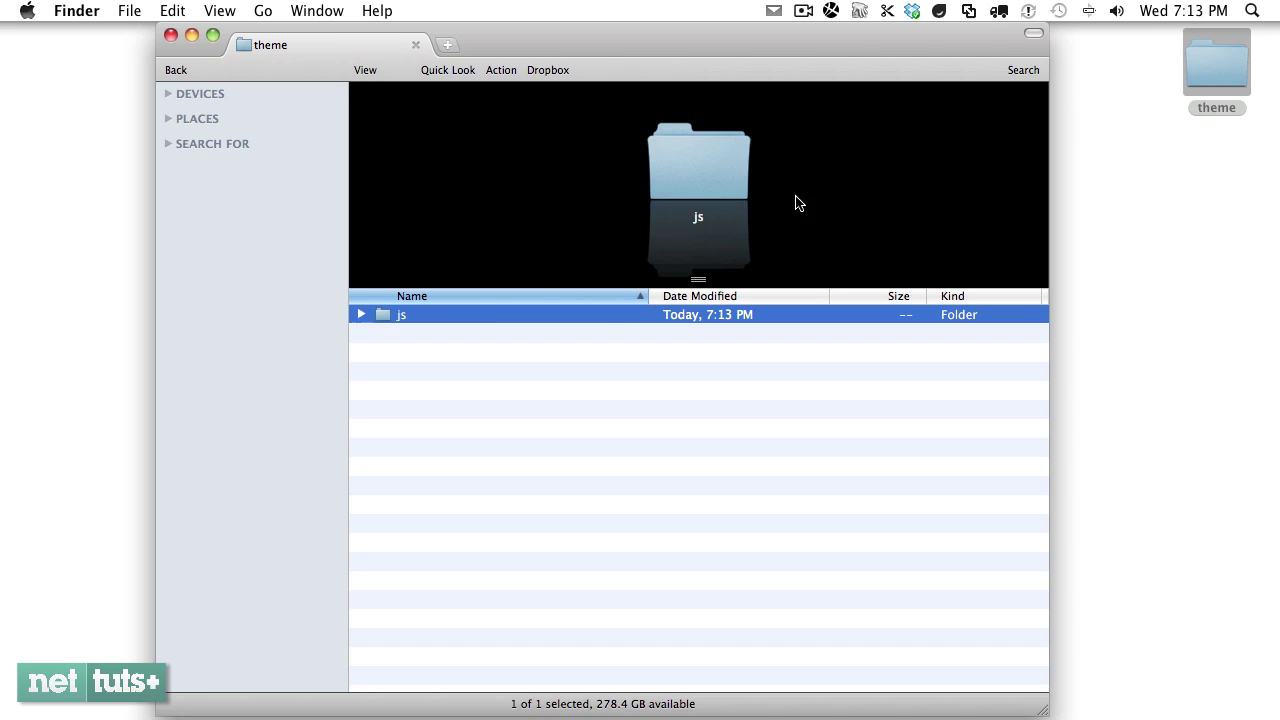
{"action": "double_click", "coordinate": [452, 313]}
{"action": "key", "text": "space"}
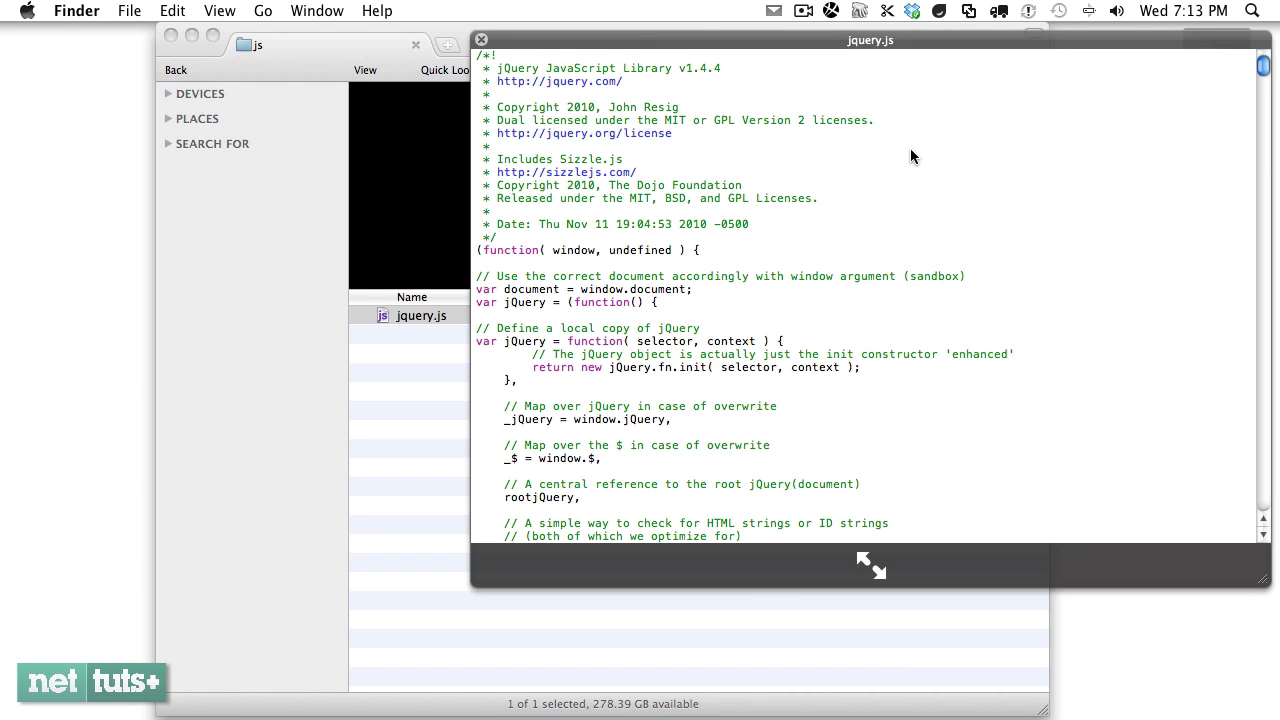
{"action": "key", "text": "space"}
Step: Switch to Chrome, open wordpress.org in a new tab and copy the WordPress .zip download link's address from its download page
{"action": "key", "text": "super+Tab"}
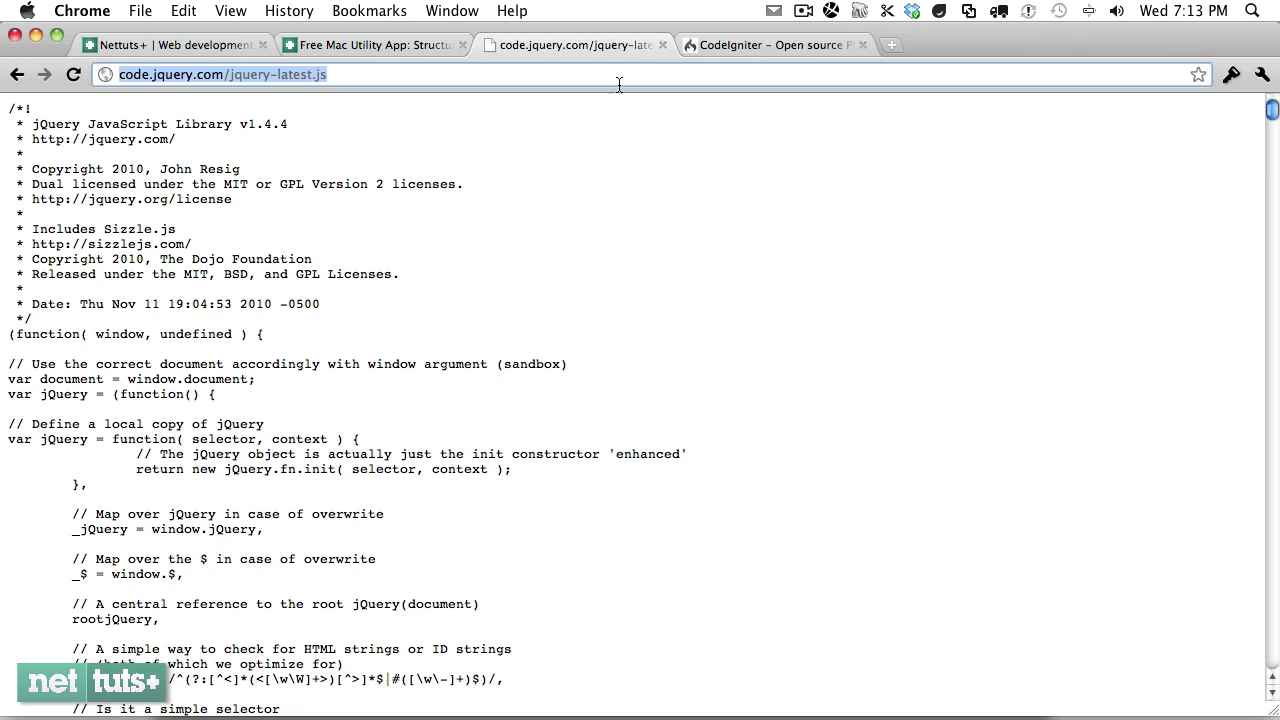
{"action": "key", "text": "super+t"}
{"action": "type", "text": "wordpress.org"}
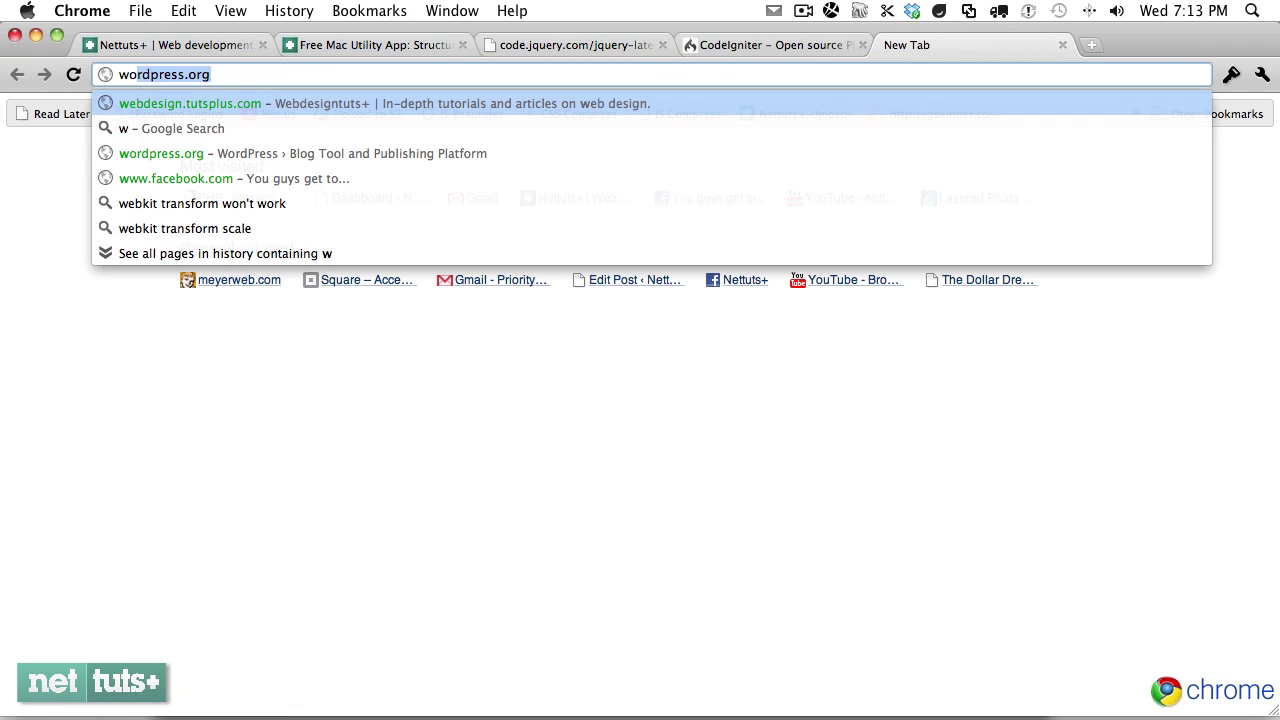
{"action": "key", "text": "Return"}
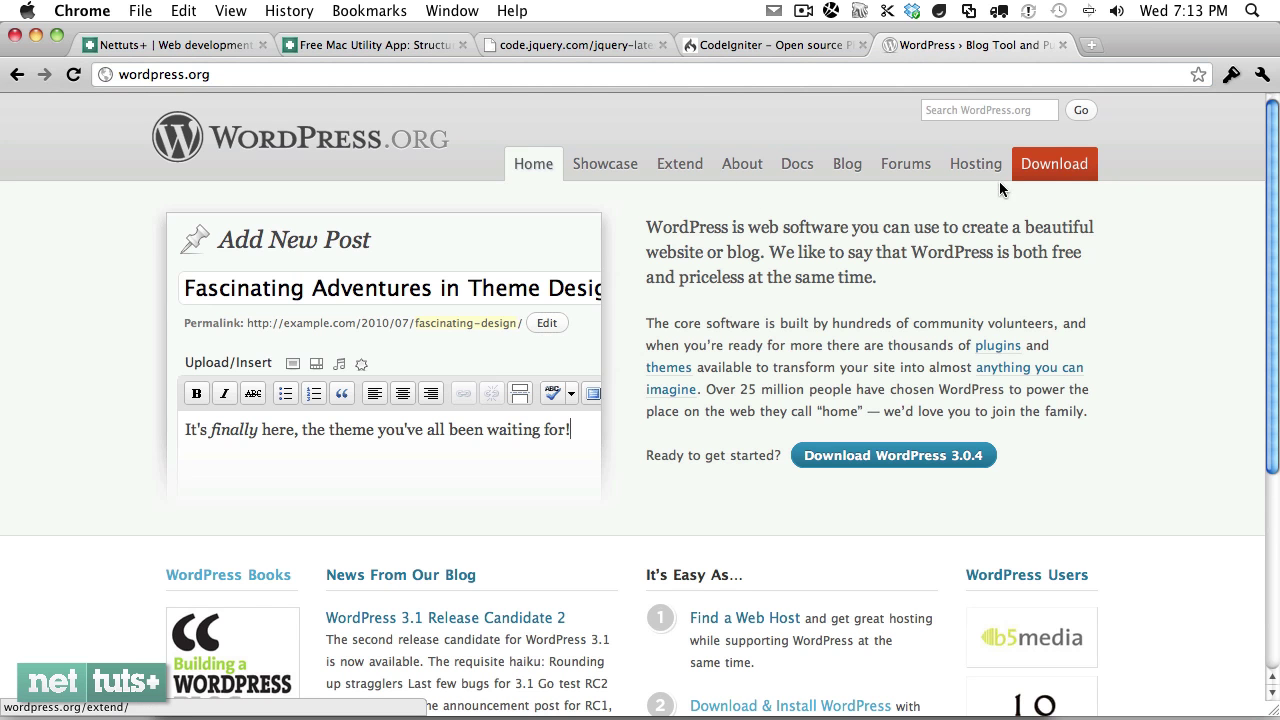
{"action": "left_click", "coordinate": [913, 457]}
{"action": "right_click", "coordinate": [1000, 312]}
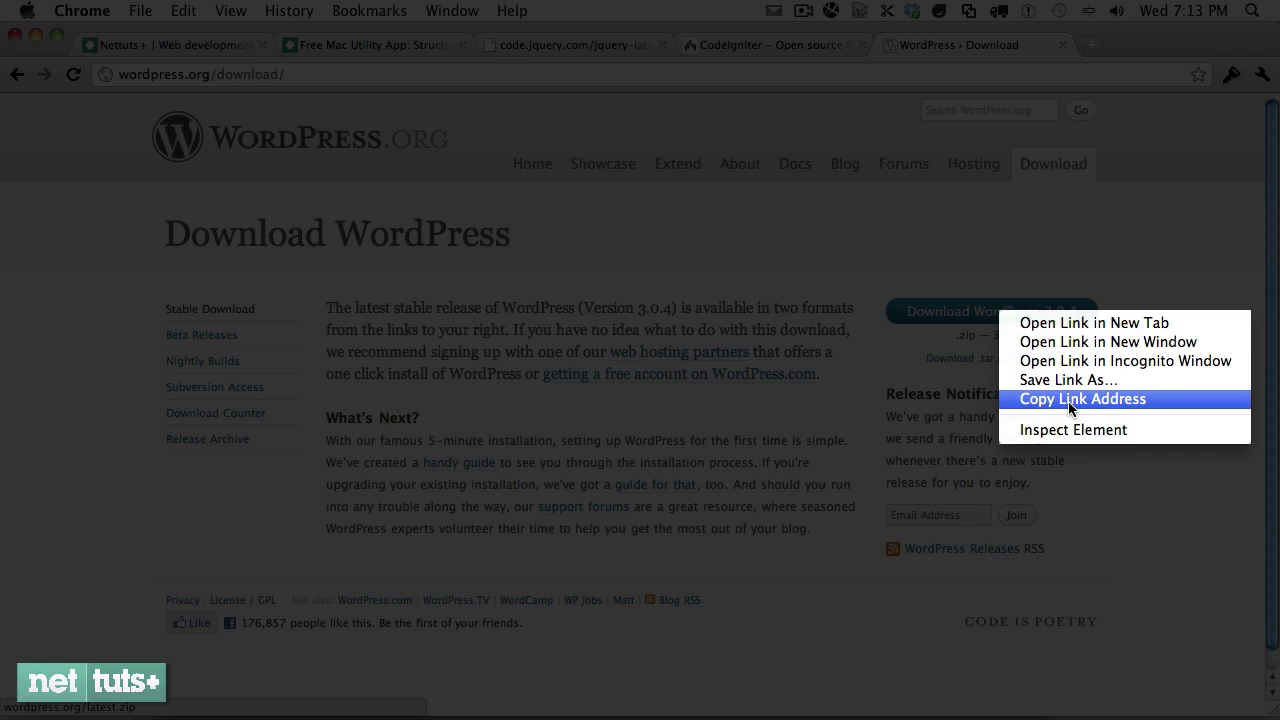
{"action": "left_click", "coordinate": [1068, 399]}
Step: Switch back to Structurer and add a content entry named Wordpress with the shortcut wp
{"action": "key", "text": "super+Tab"}
{"action": "key", "text": "super+Tab"}
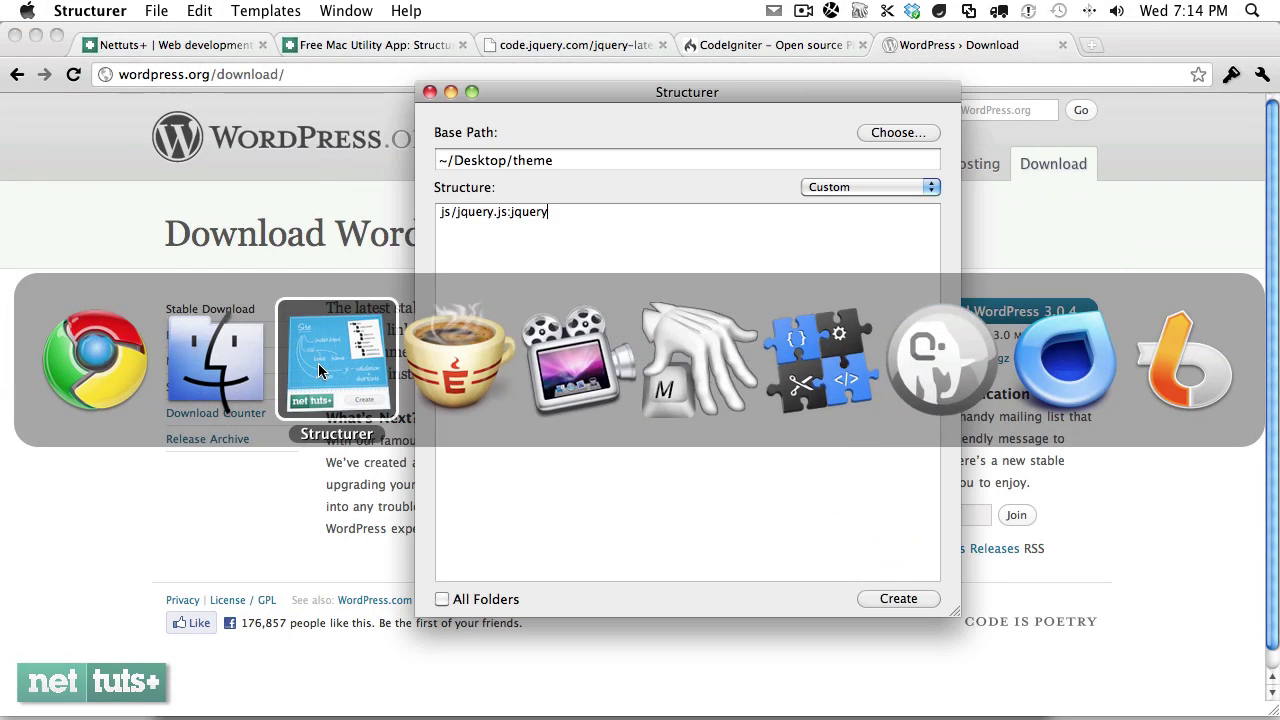
{"action": "left_click", "coordinate": [265, 10]}
{"action": "left_click", "coordinate": [314, 83]}
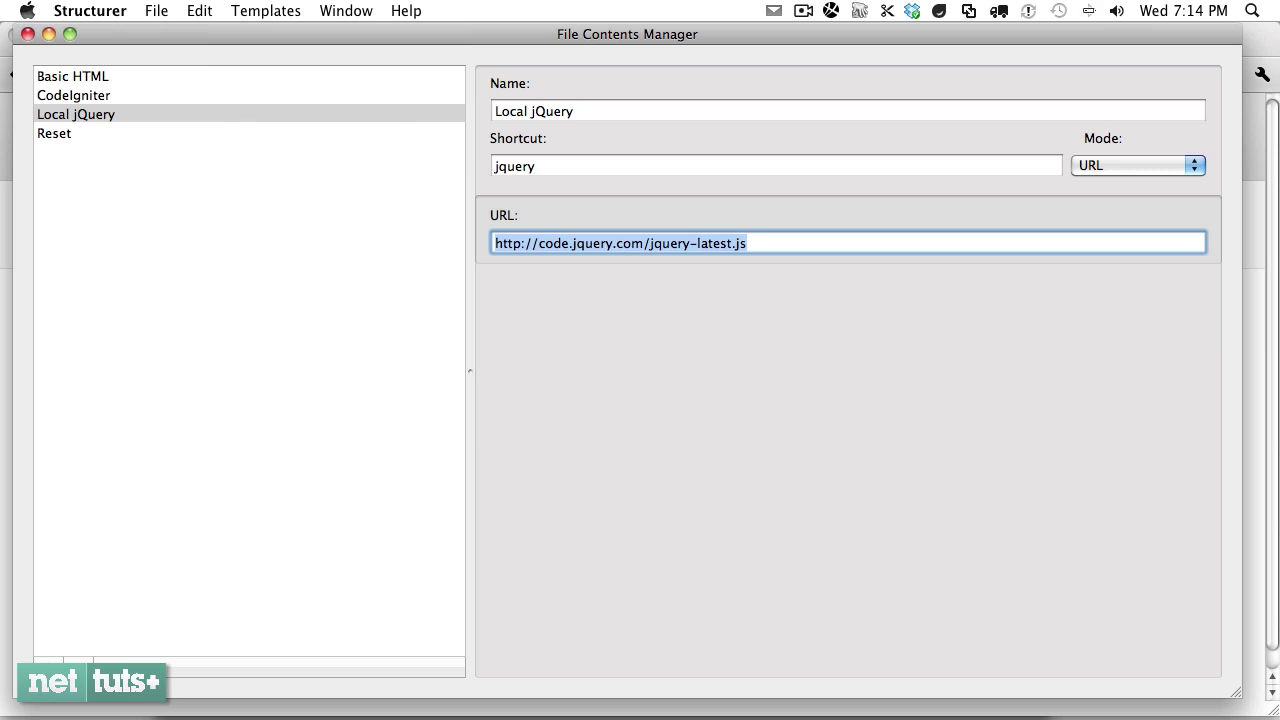
{"action": "left_click", "coordinate": [47, 668]}
{"action": "type", "text": "Wordpress"}
{"action": "key", "text": "Tab"}
{"action": "type", "text": "wp"}
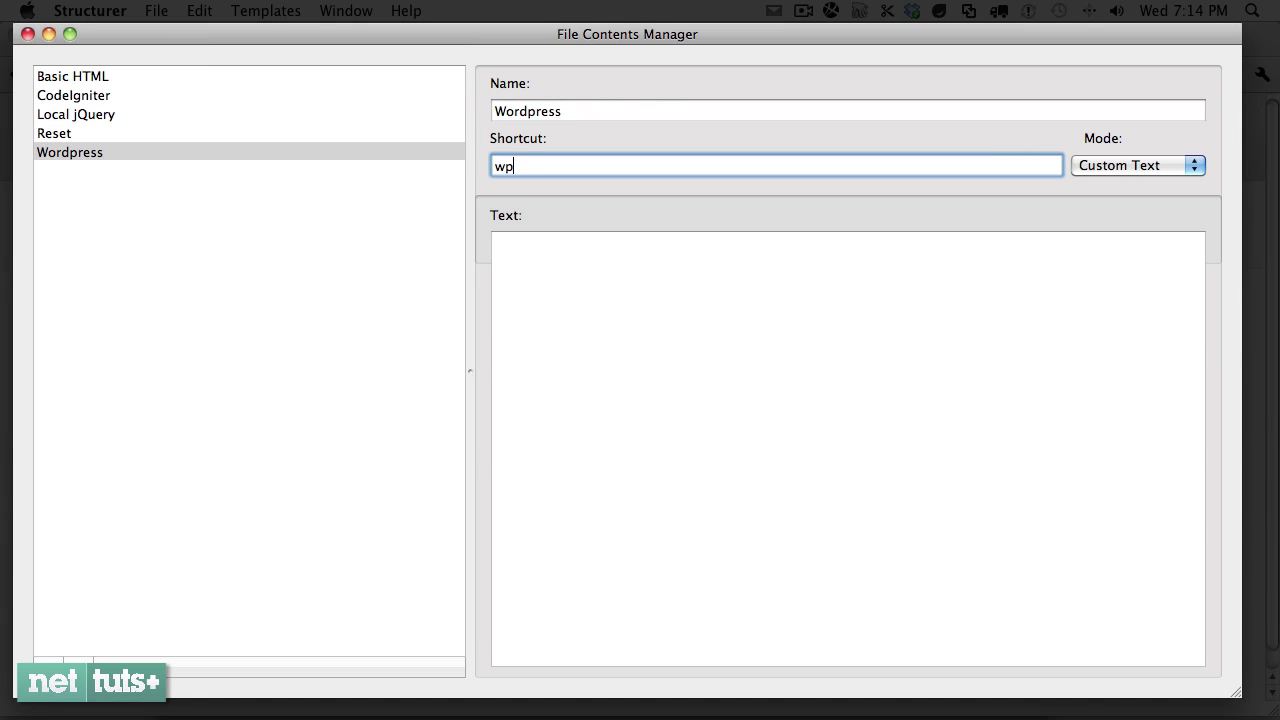
Step: Set the Wordpress entry's mode to URL and paste the copied download address as its URL
{"action": "left_click", "coordinate": [1163, 165]}
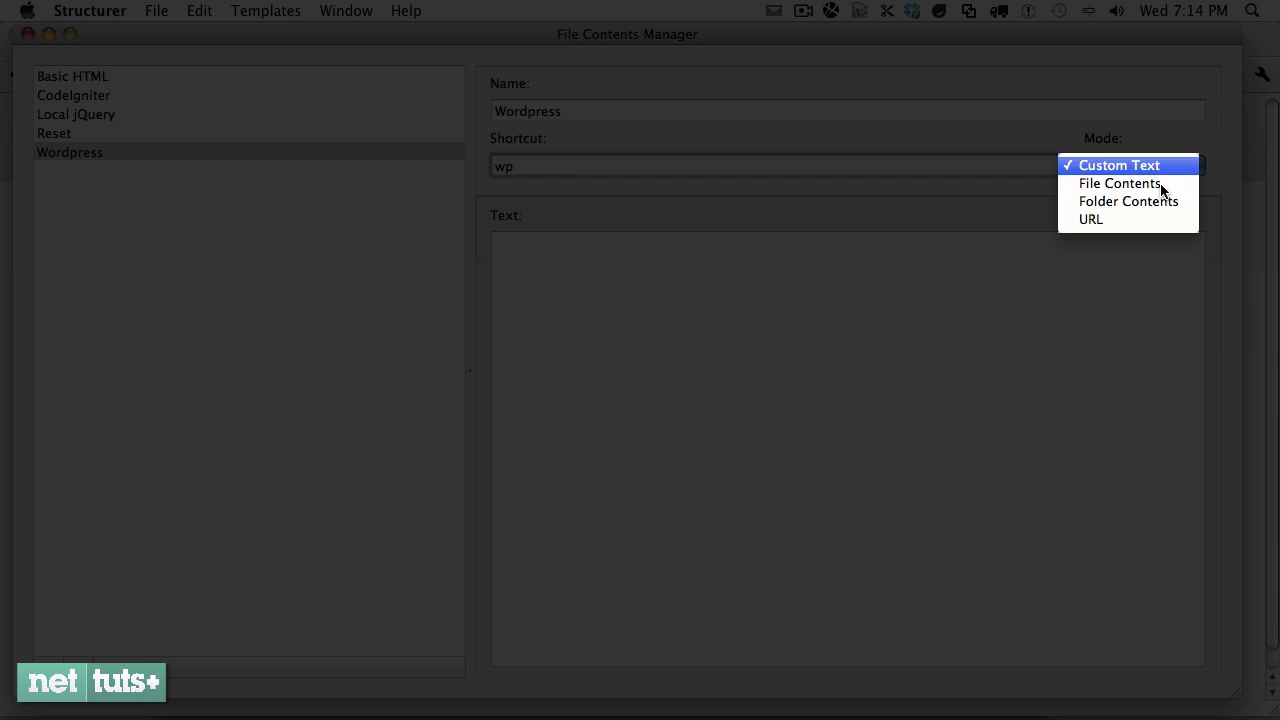
{"action": "left_click", "coordinate": [1150, 218]}
{"action": "left_click", "coordinate": [683, 243]}
{"action": "key", "text": "super+v"}
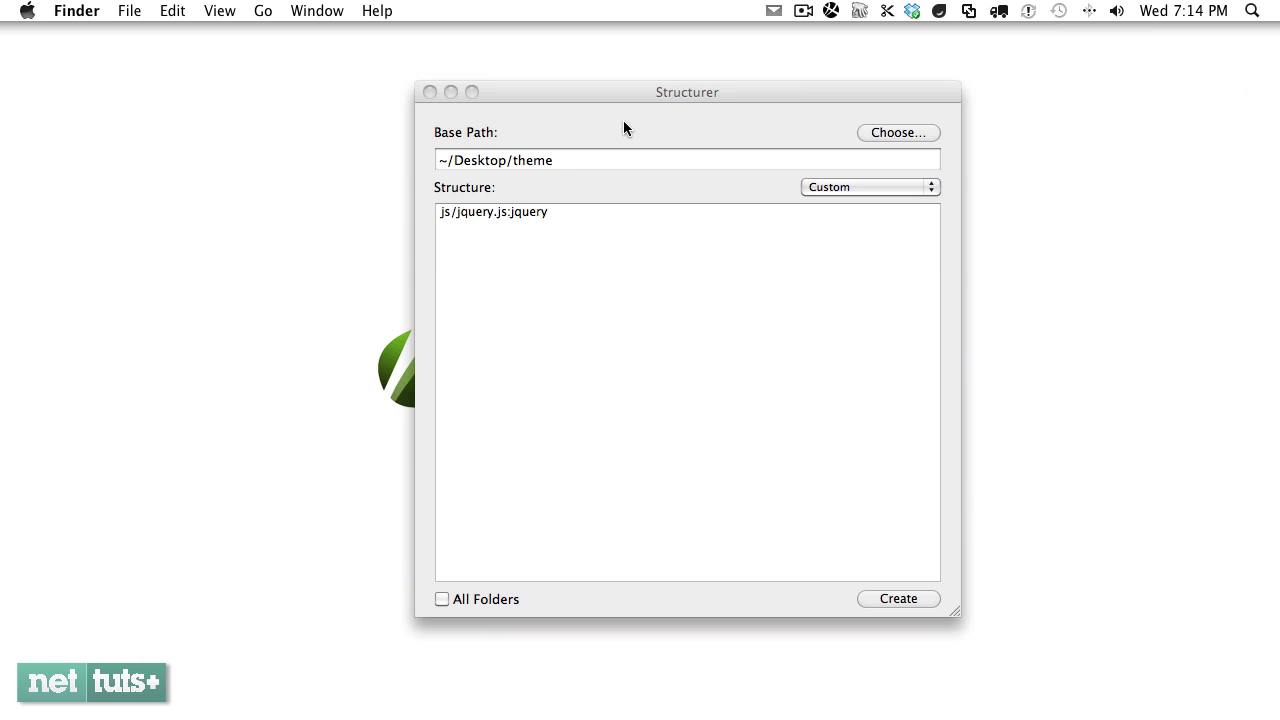
Step: Change the base path to ~/Desktop/wordpress and clear the existing structure
{"action": "double_click", "coordinate": [534, 160]}
{"action": "type", "text": "wordpress"}
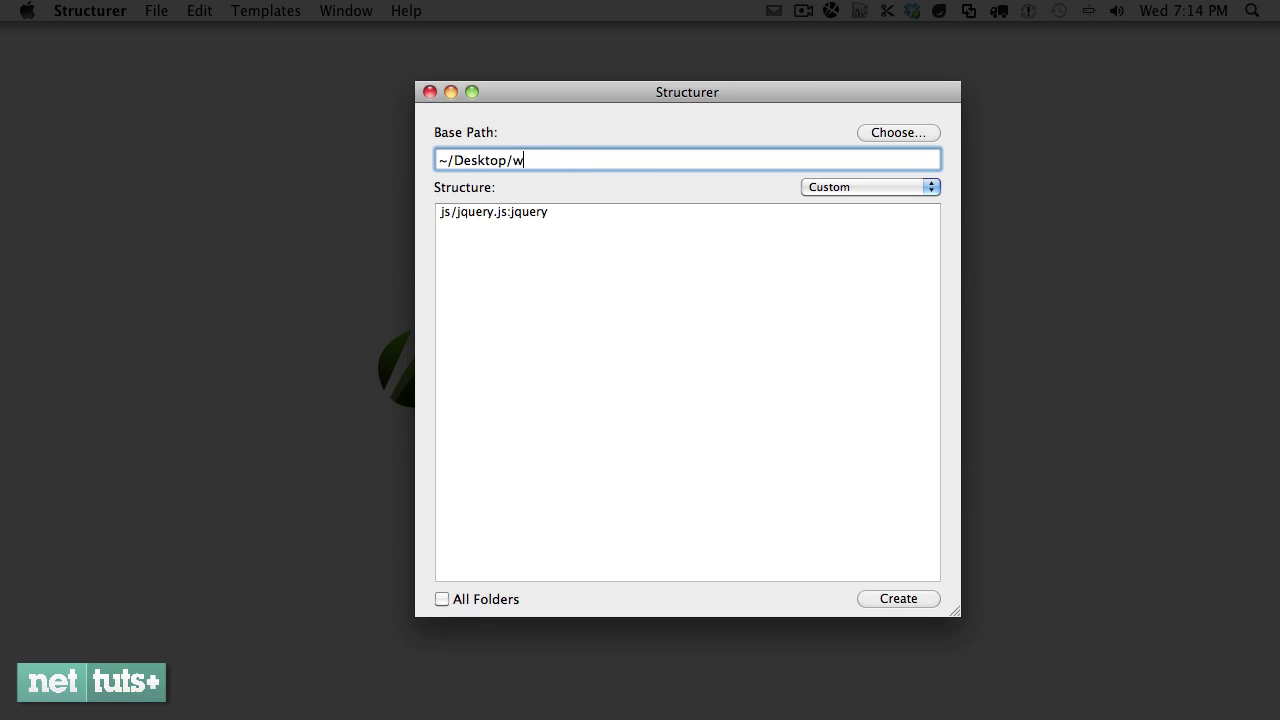
{"action": "key", "text": "Tab"}
{"action": "key", "text": "super+a"}
{"action": "key", "text": "BackSpace"}
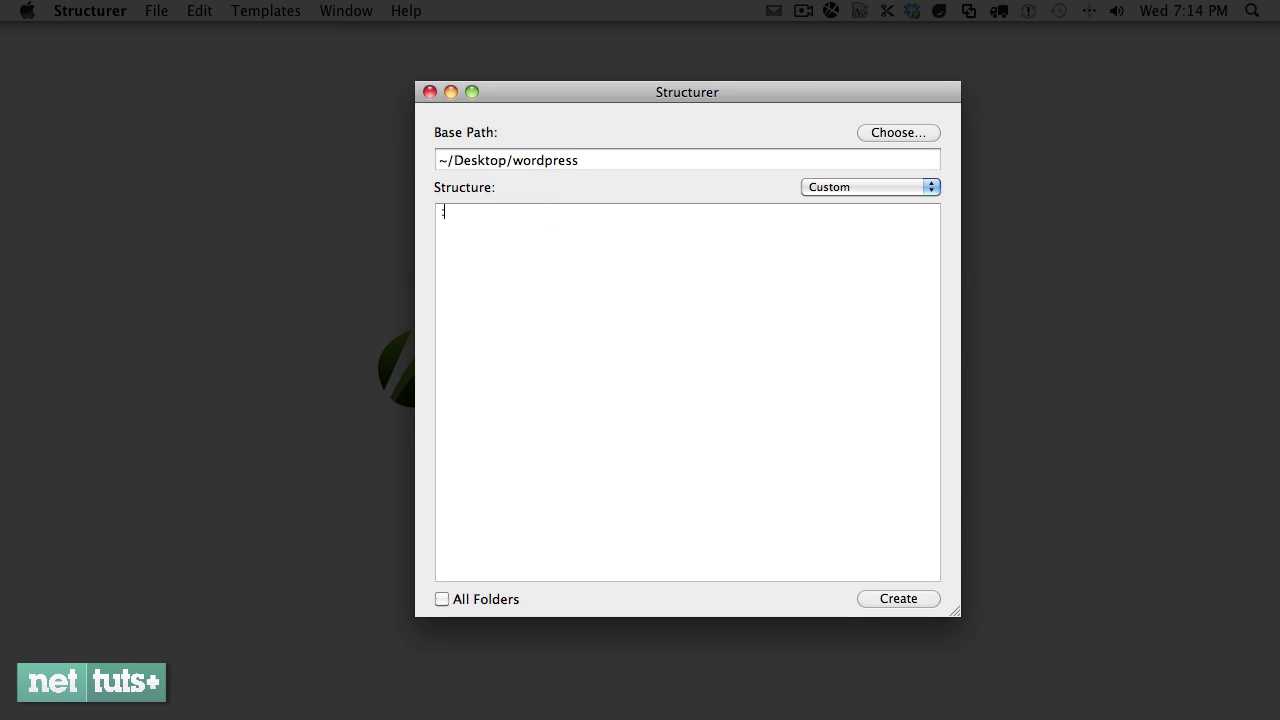
{"action": "type", "text": ":wd"}
{"action": "key", "text": "super+a"}
{"action": "key", "text": "BackSpace"}
{"action": "type", "text": "omdex"}
{"action": "key", "text": "super+a"}
{"action": "key", "text": "BackSpace"}
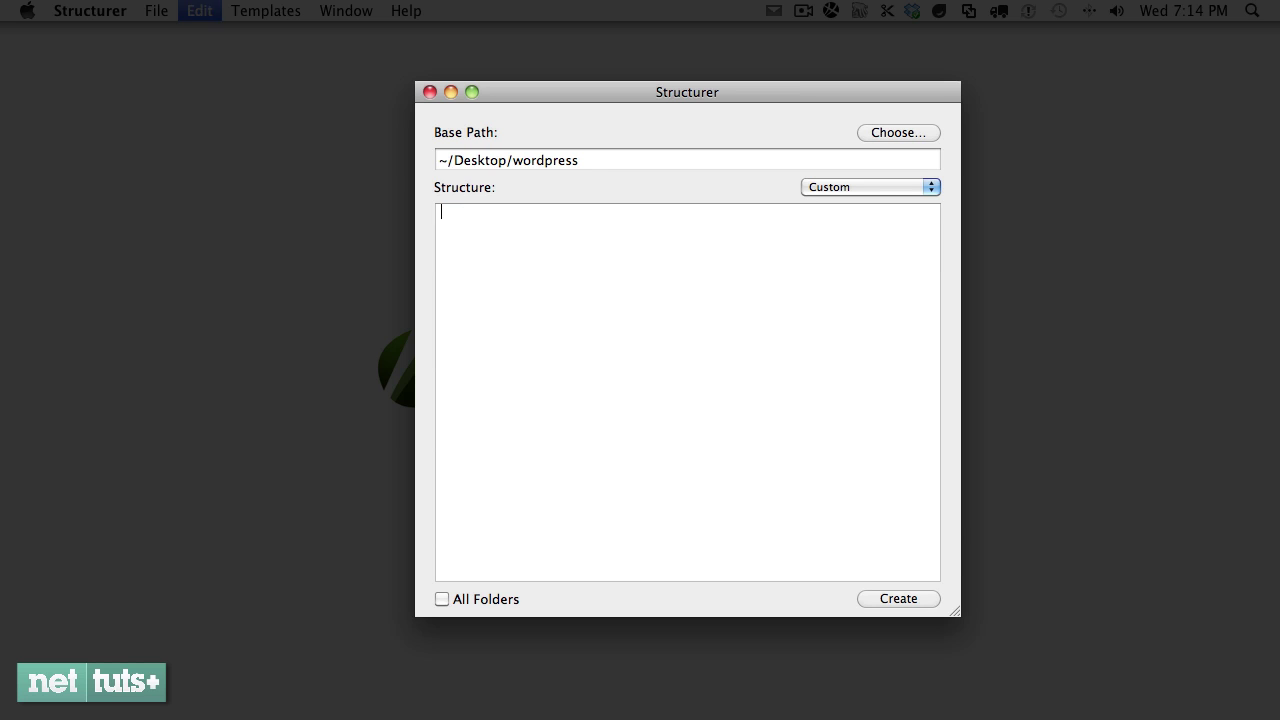
Step: Load the Base Template structure, append the line wordpress/:wp and create the project
{"action": "left_click", "coordinate": [917, 188]}
{"action": "left_click", "coordinate": [913, 204]}
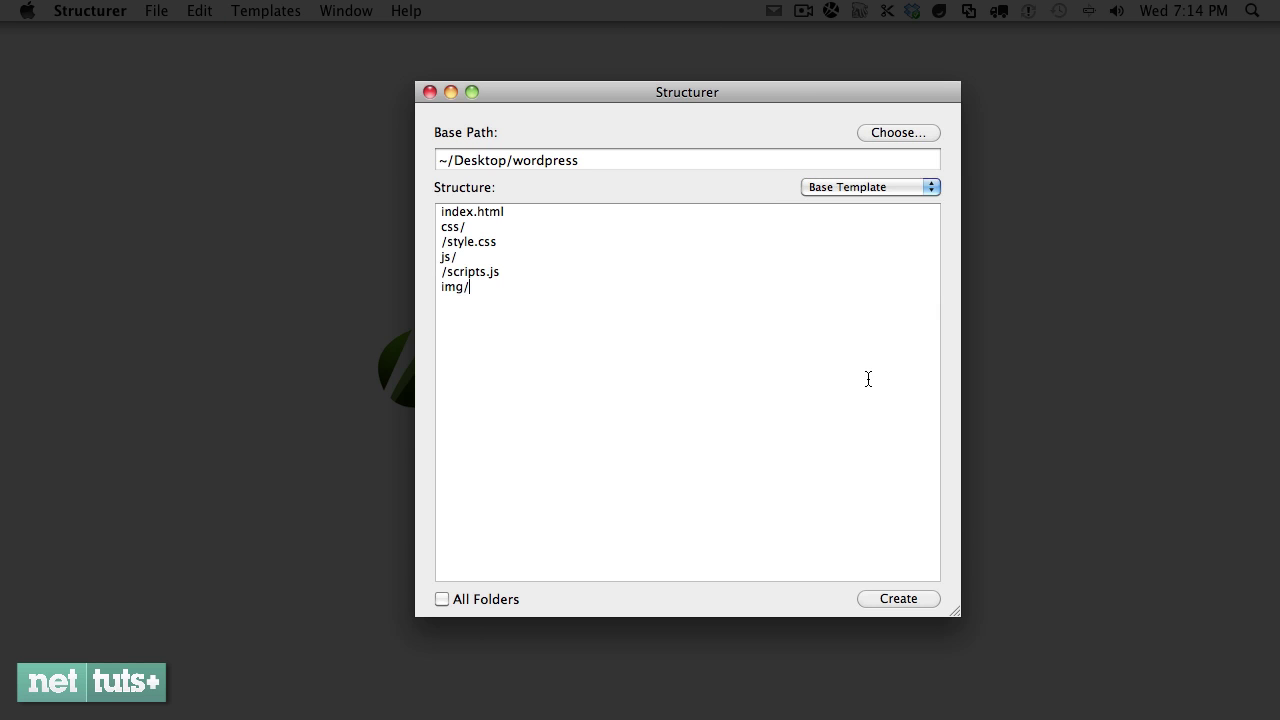
{"action": "key", "text": "Return"}
{"action": "type", "text": "wordpress/:wp"}
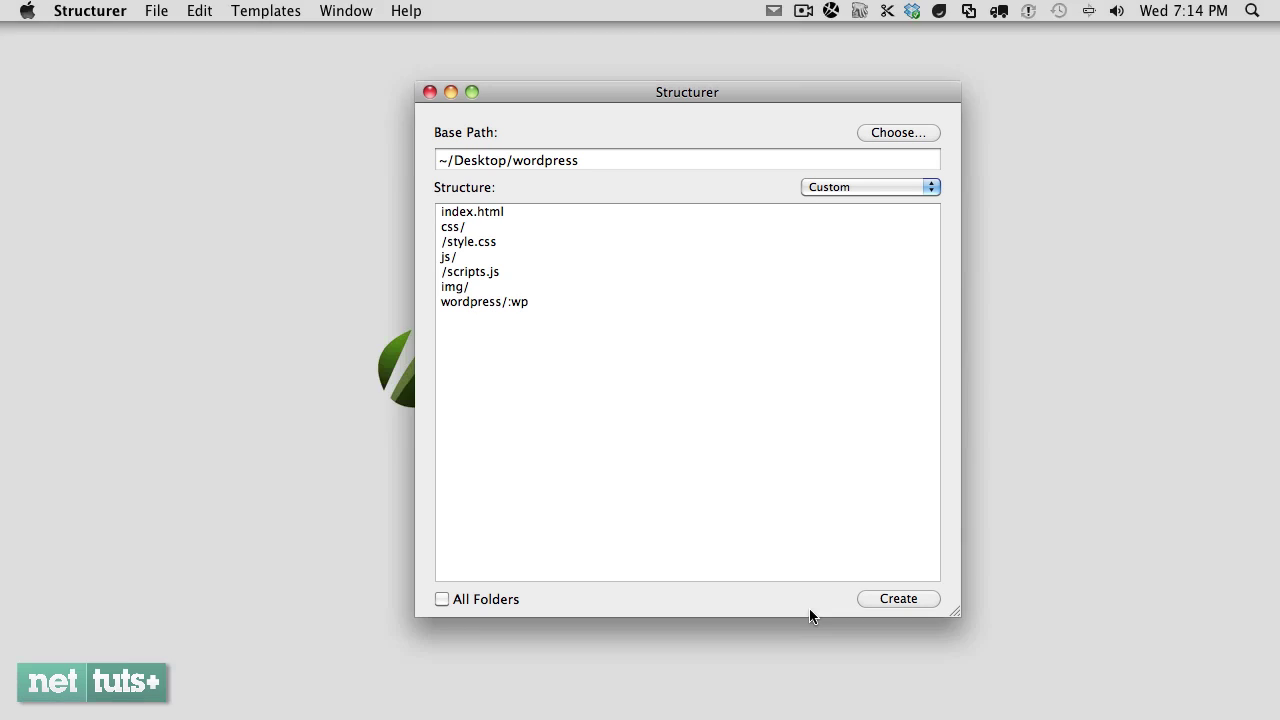
{"action": "left_click", "coordinate": [898, 598]}
Step: Open the wordpress folder on the desktop, expand its wordpress subfolder to check the generated files, and close the window
{"action": "double_click", "coordinate": [1221, 68]}
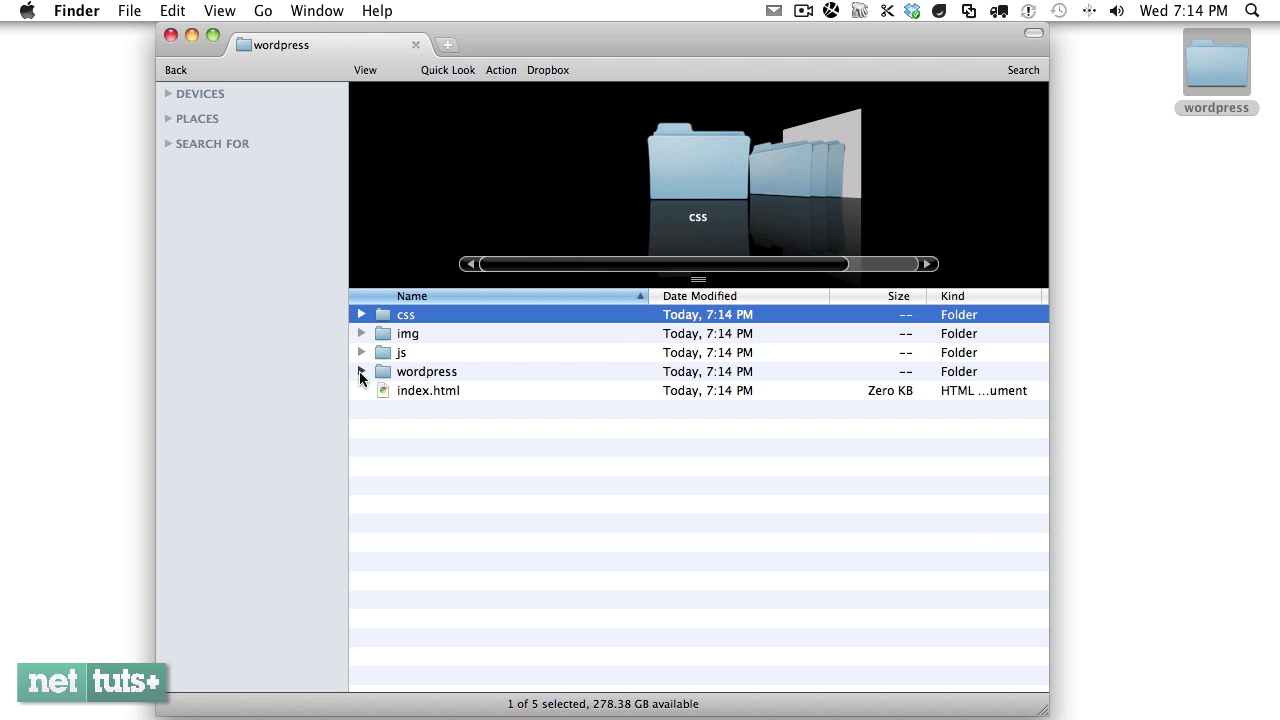
{"action": "left_click", "coordinate": [361, 371]}
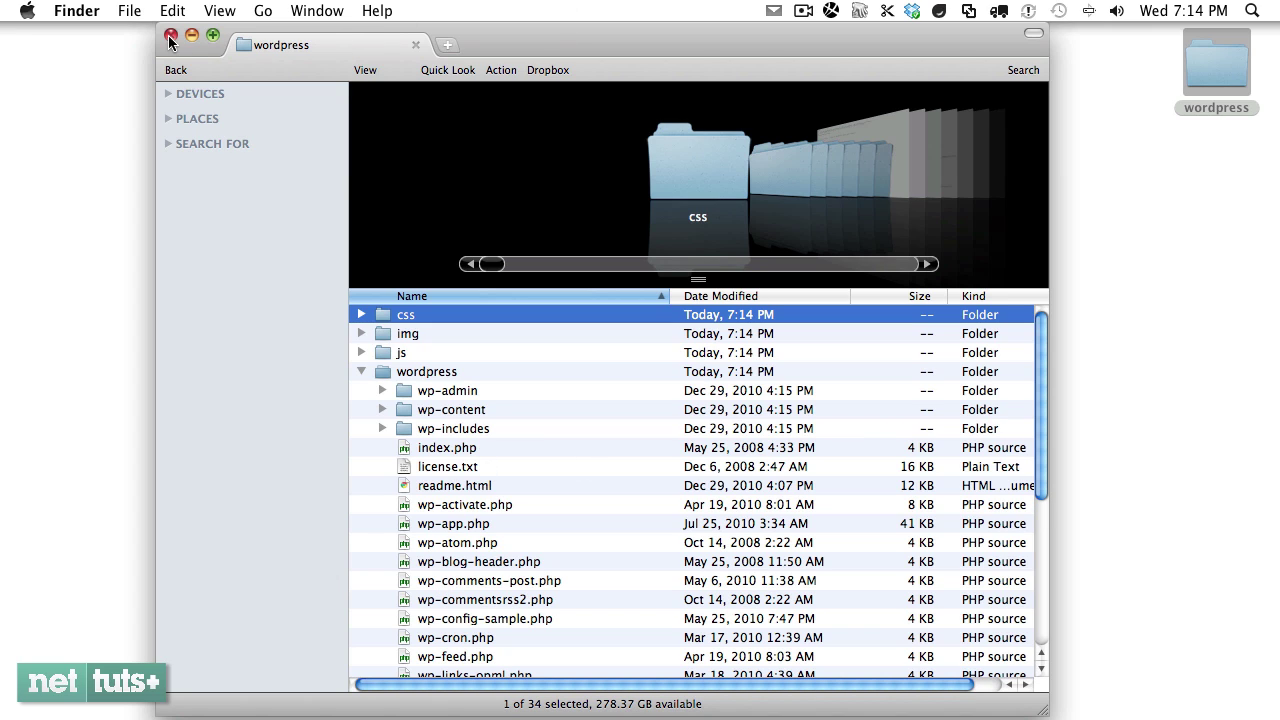
{"action": "left_click", "coordinate": [170, 37]}
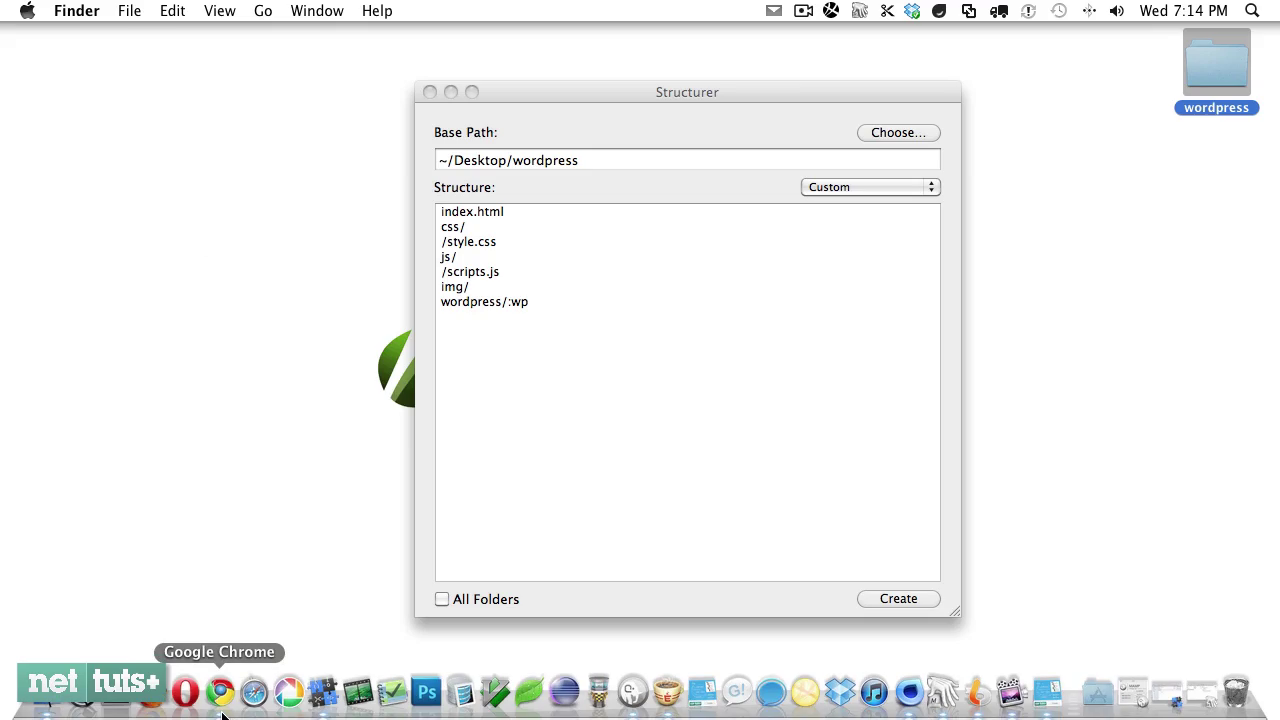
Step: Switch to Chrome and view the Nettuts+ home page and the address of the Free Mac Utility App: Structurer article
{"action": "left_click", "coordinate": [222, 706]}
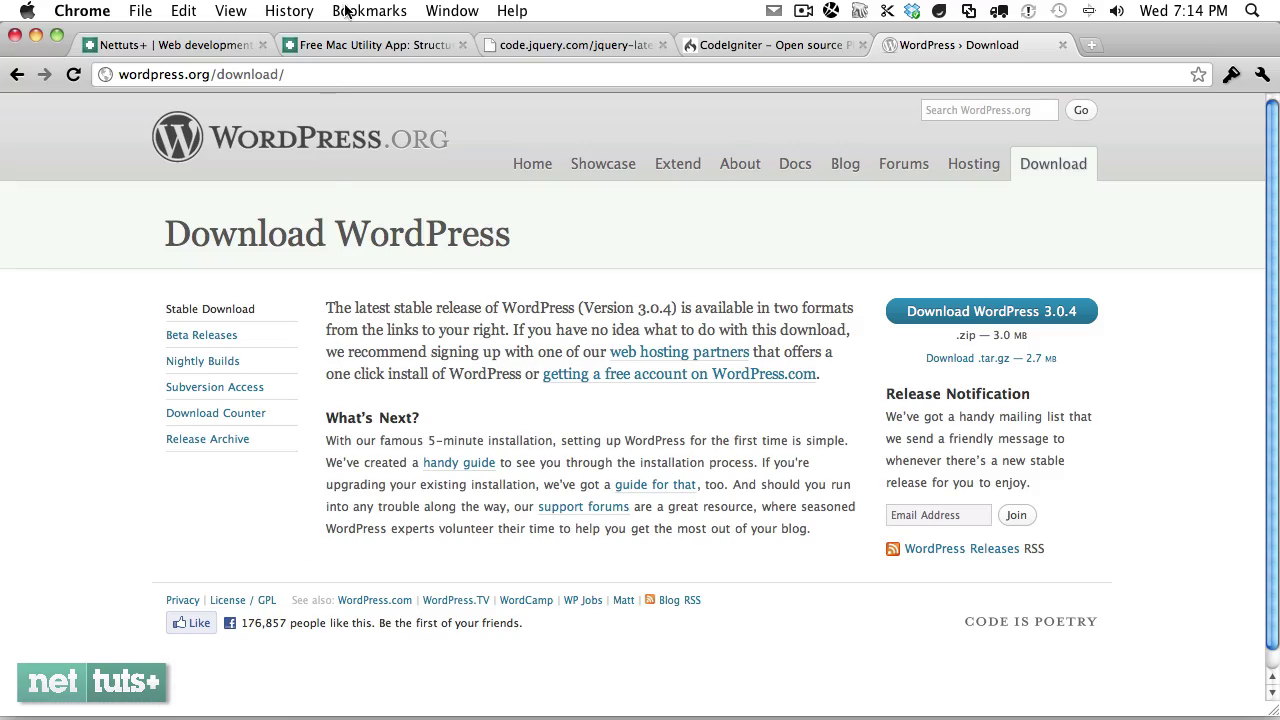
{"action": "left_click", "coordinate": [235, 47]}
{"action": "left_click_drag", "start_coordinate": [226, 74], "coordinate": [118, 74]}
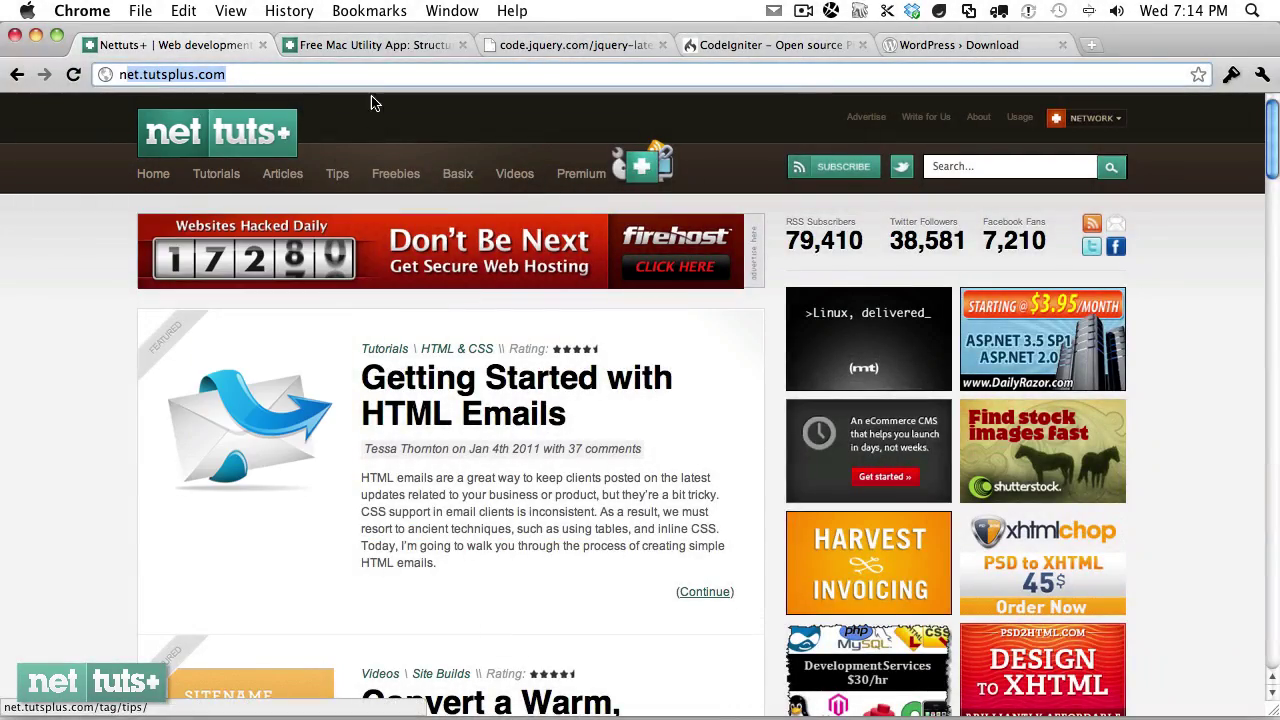
{"action": "left_click", "coordinate": [388, 45]}
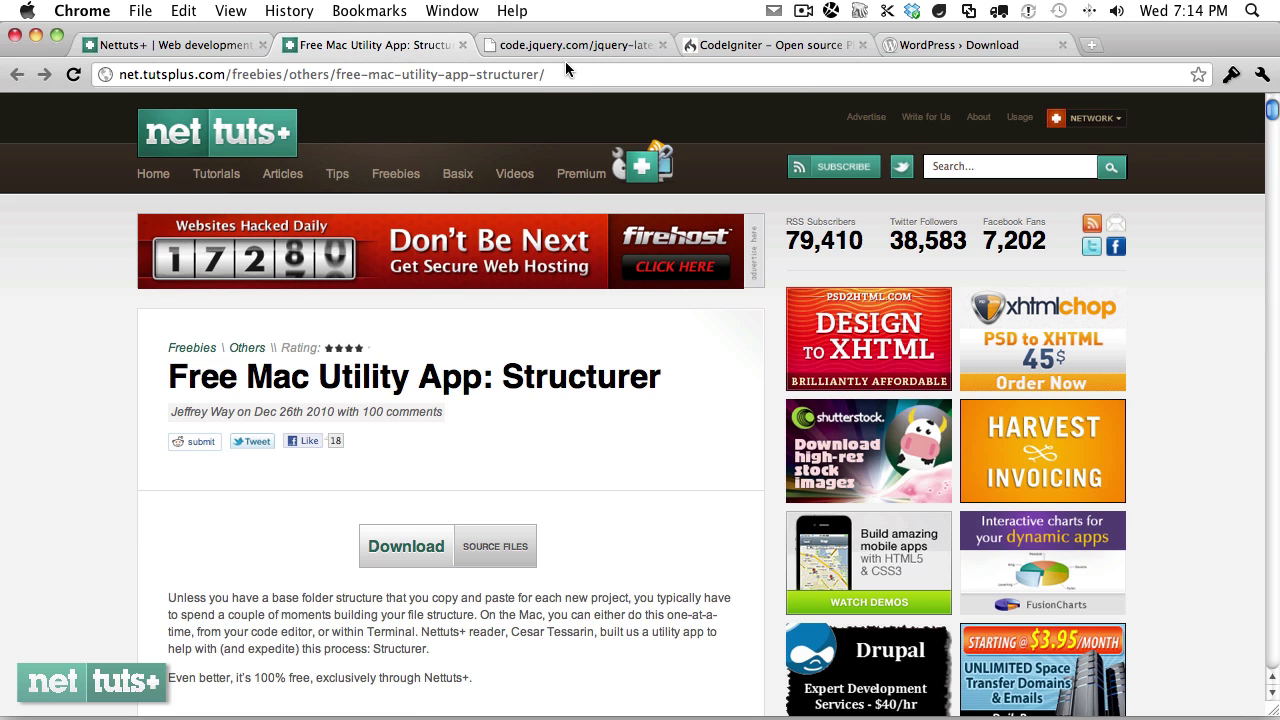
{"action": "left_click", "coordinate": [212, 74]}
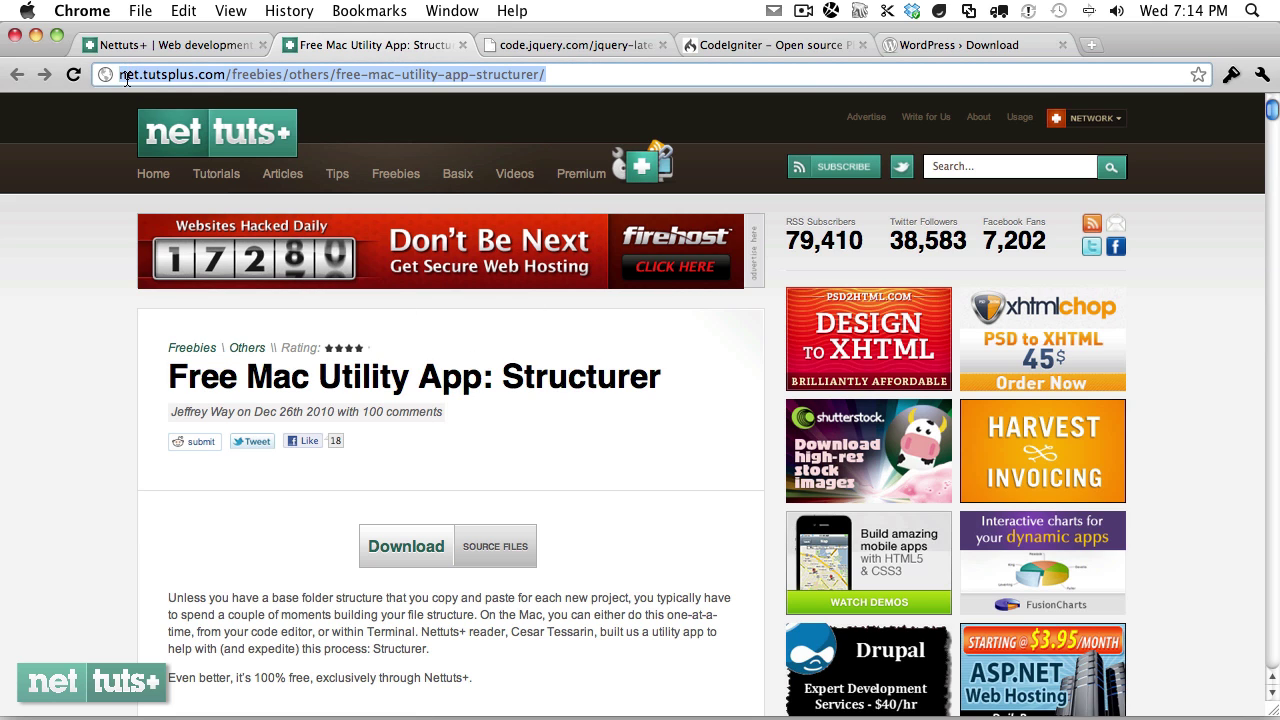